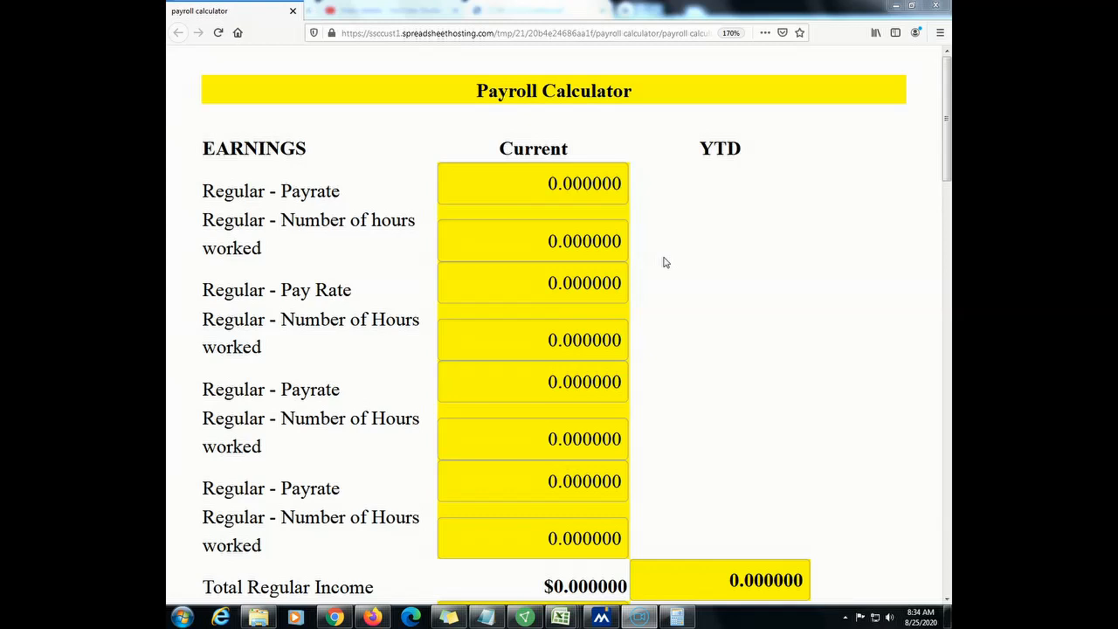
# Check the regular pay rate on the pay statement PDF and set the first Regular payrate in the payroll calculator to 15.40
pyautogui.click(464, 182)
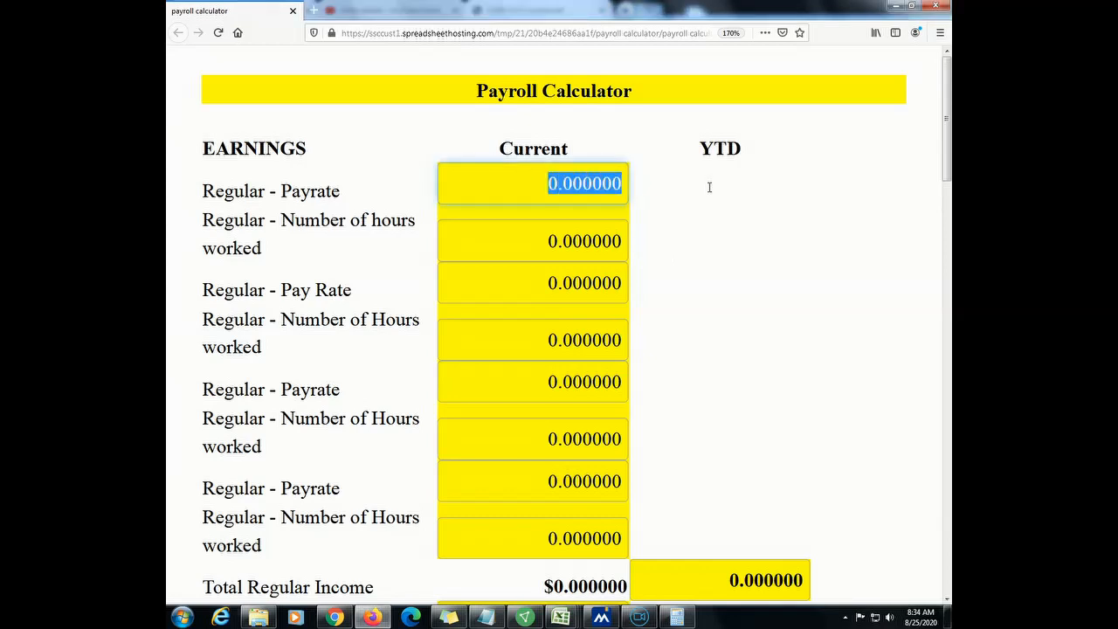
pyautogui.hotkey('alt', 'Tab')
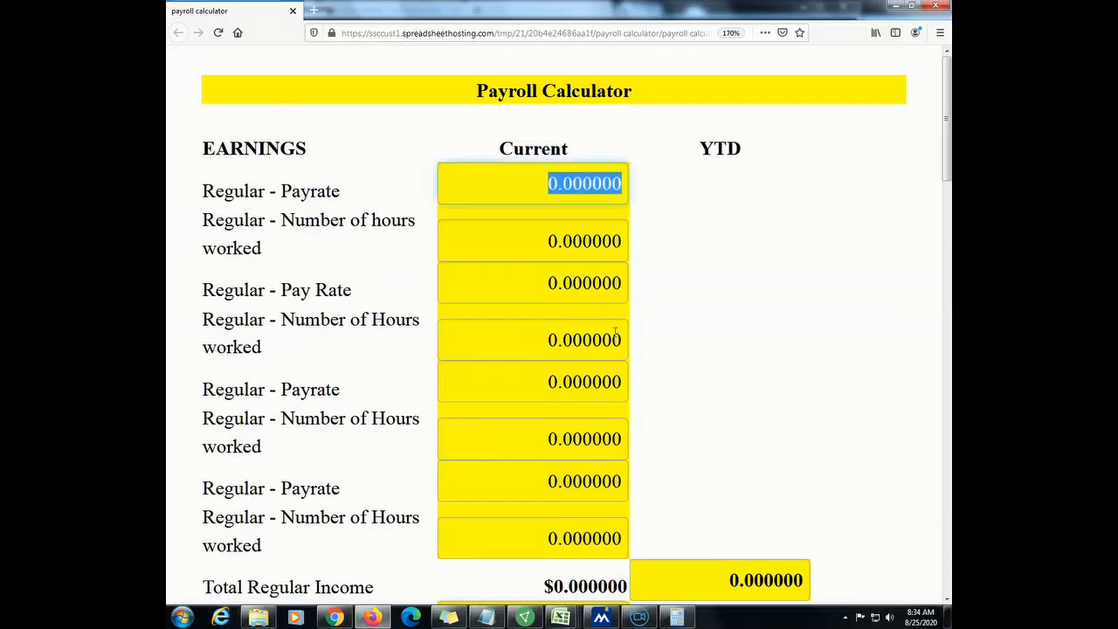
pyautogui.click(333, 618)
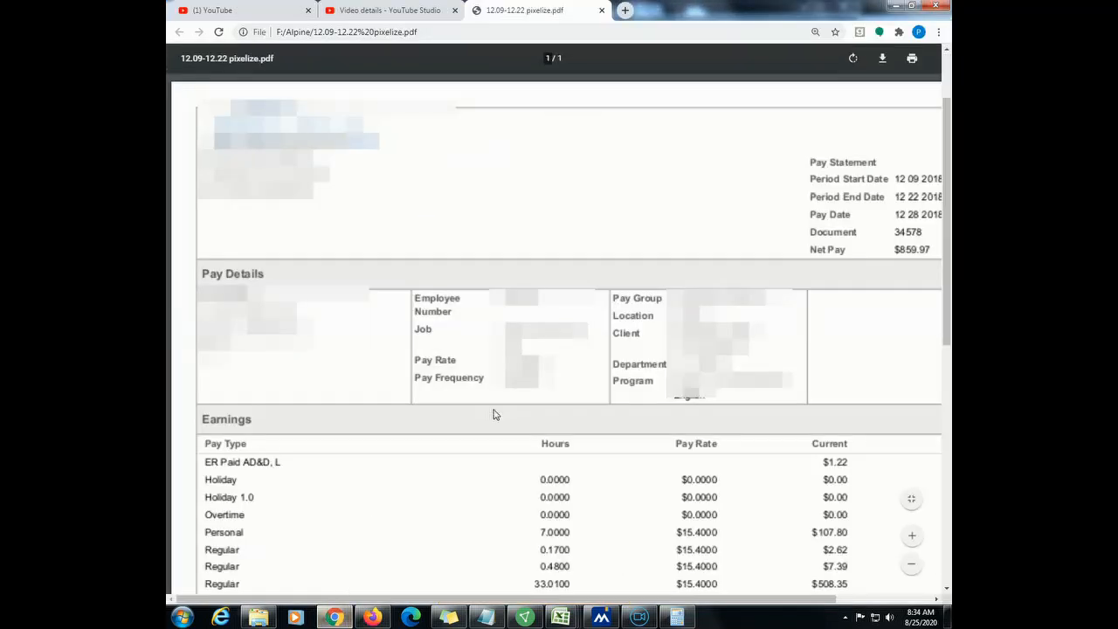
pyautogui.scroll(-3, 492, 414)
pyautogui.moveTo(738, 599); pyautogui.dragTo(813, 602)
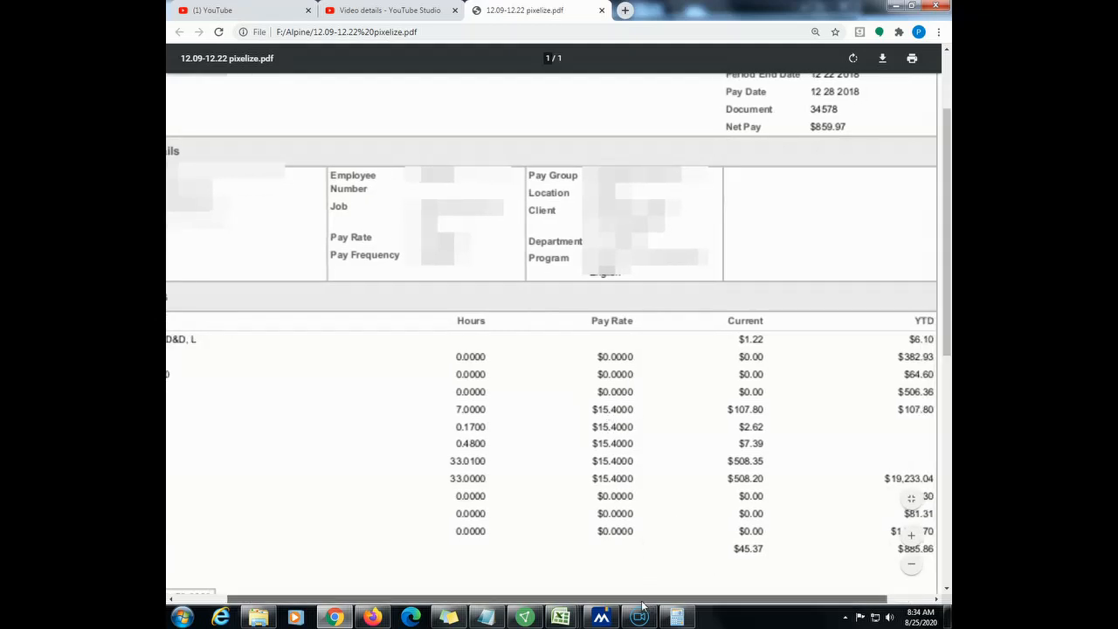
pyautogui.moveTo(646, 596); pyautogui.dragTo(563, 599)
pyautogui.hotkey('alt', 'Tab')
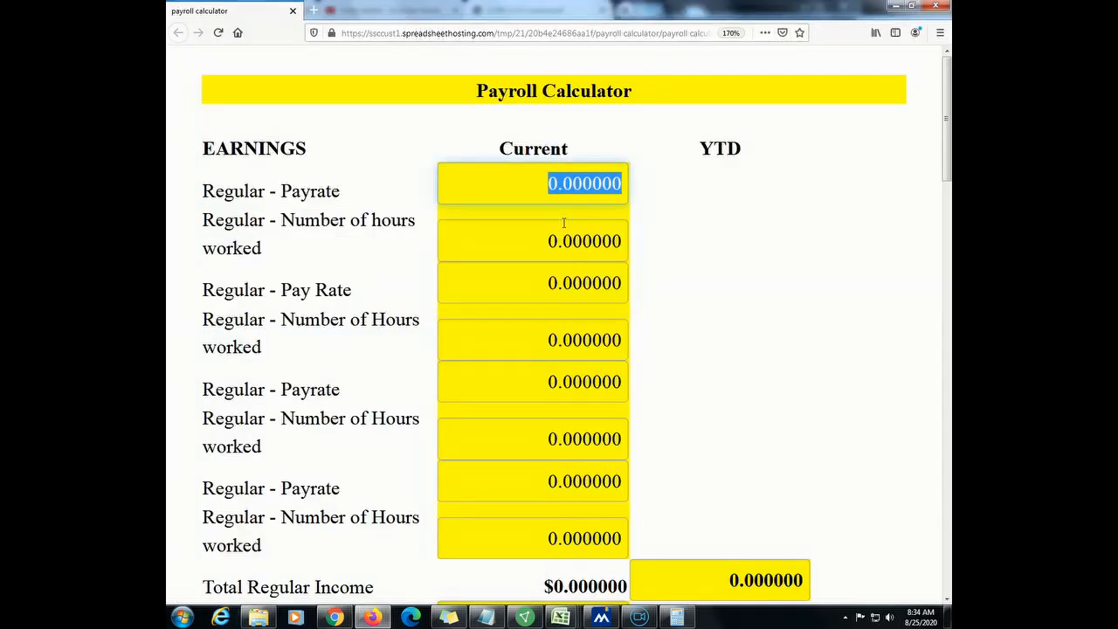
pyautogui.write('15.40')
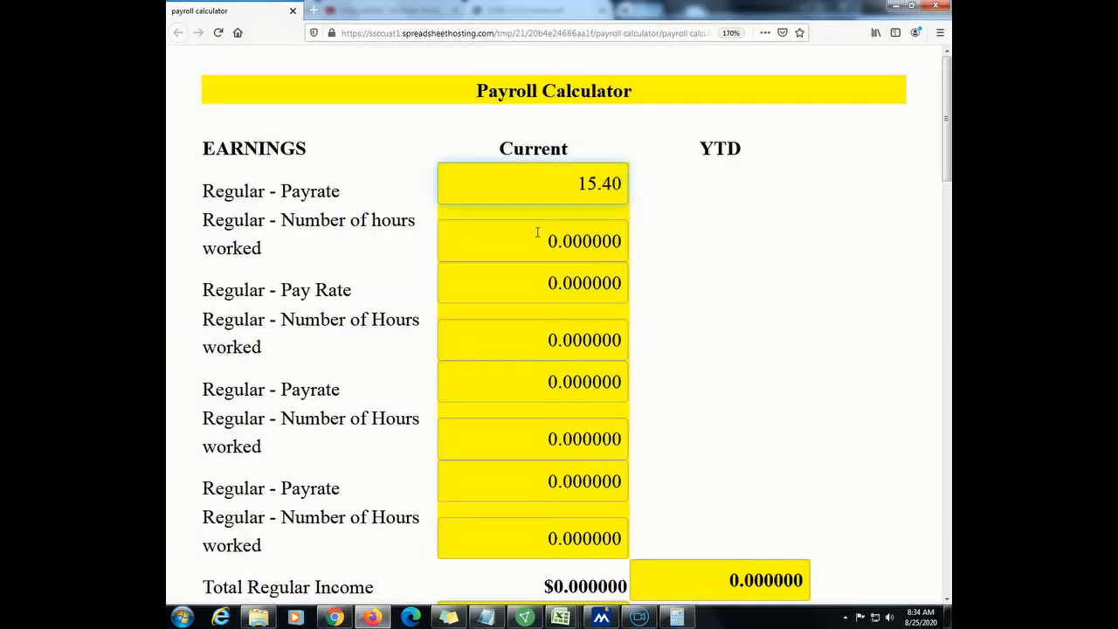
# Set the first Regular number of hours worked to 33.00, taken from the last Regular line of the pay statement
pyautogui.click(536, 234)
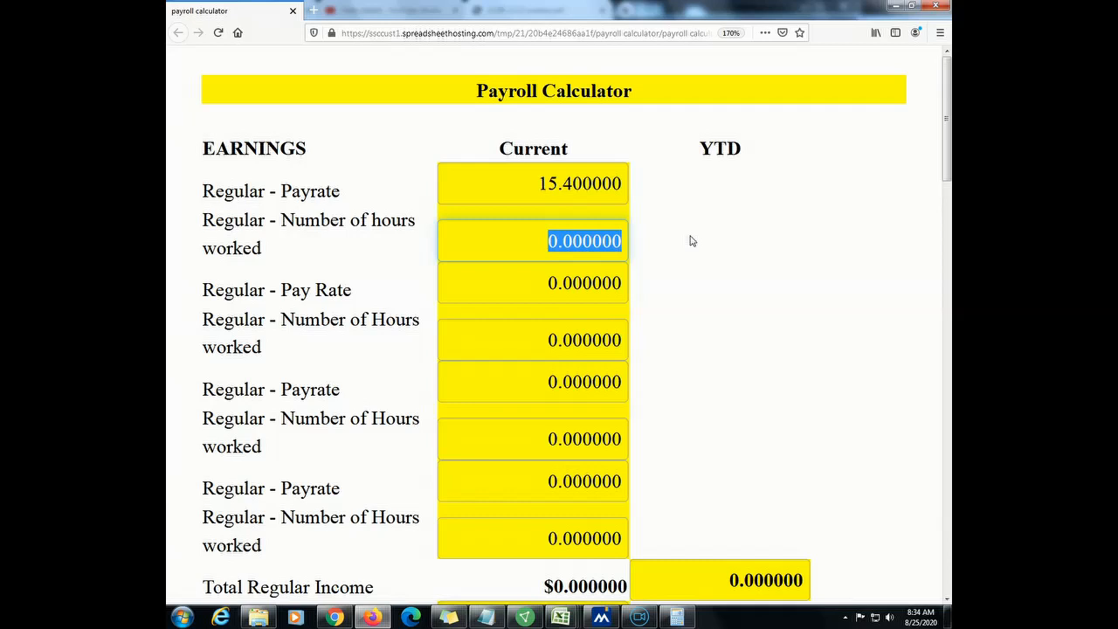
pyautogui.hotkey('alt', 'Tab')
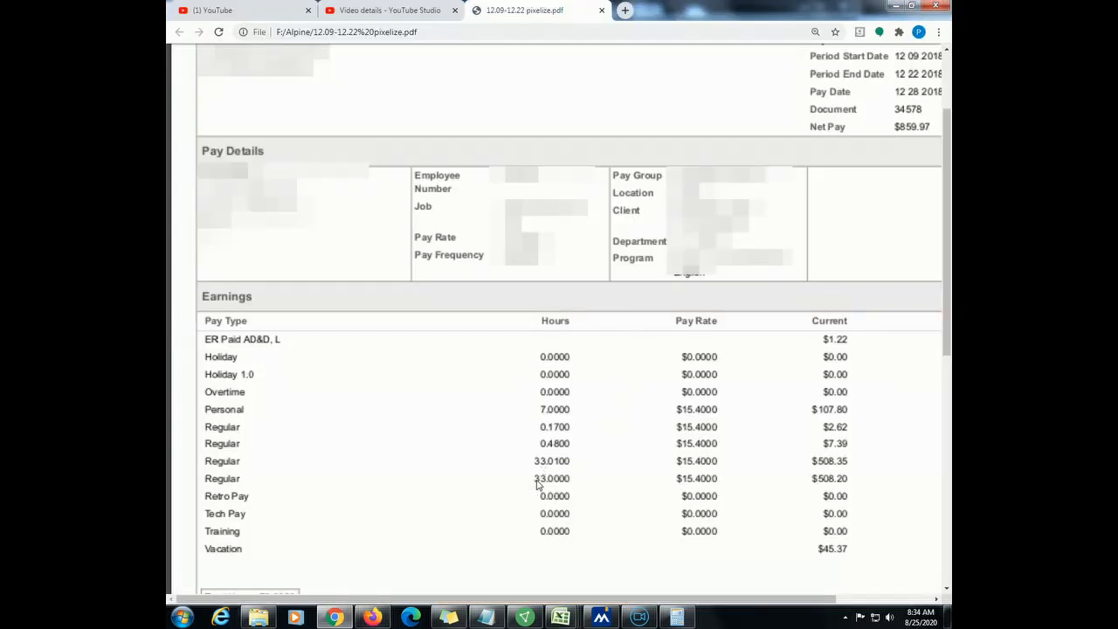
pyautogui.hotkey('alt', 'Tab')
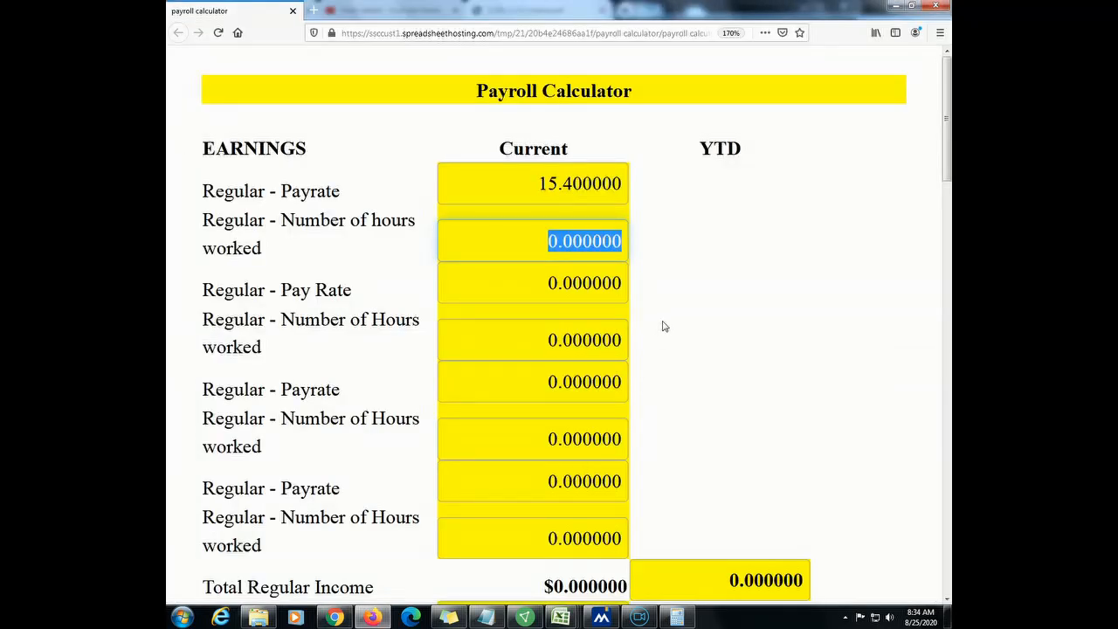
pyautogui.write('33.00')
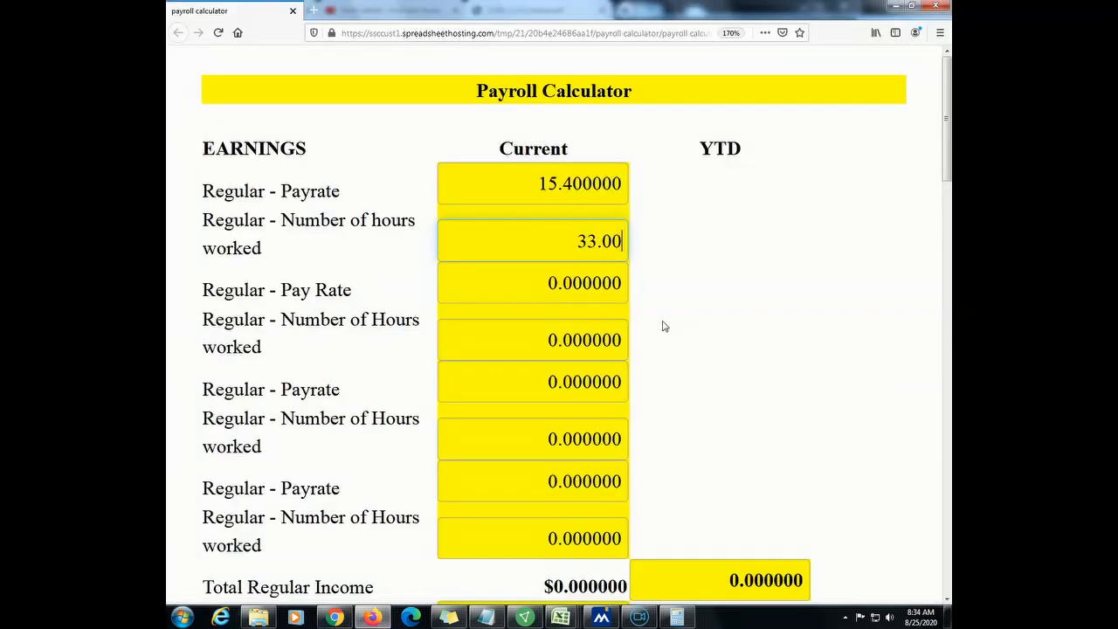
pyautogui.press('Tab')
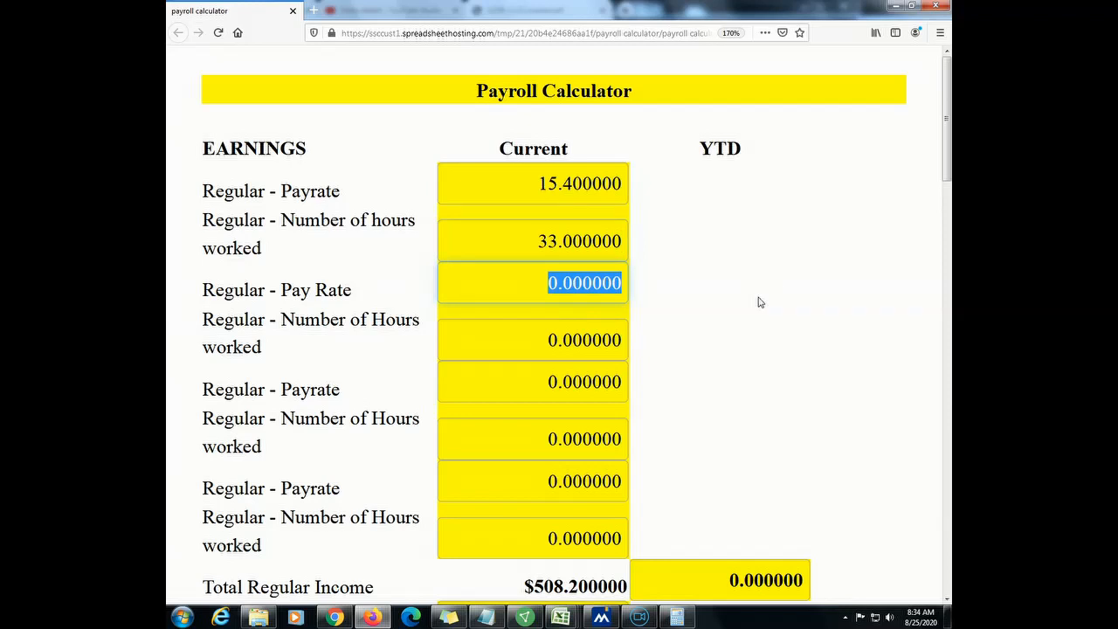
# Fill in the second Regular entry from the pay statement with a pay rate of 15.40 and 33.01 hours worked
pyautogui.hotkey('alt', 'Tab')
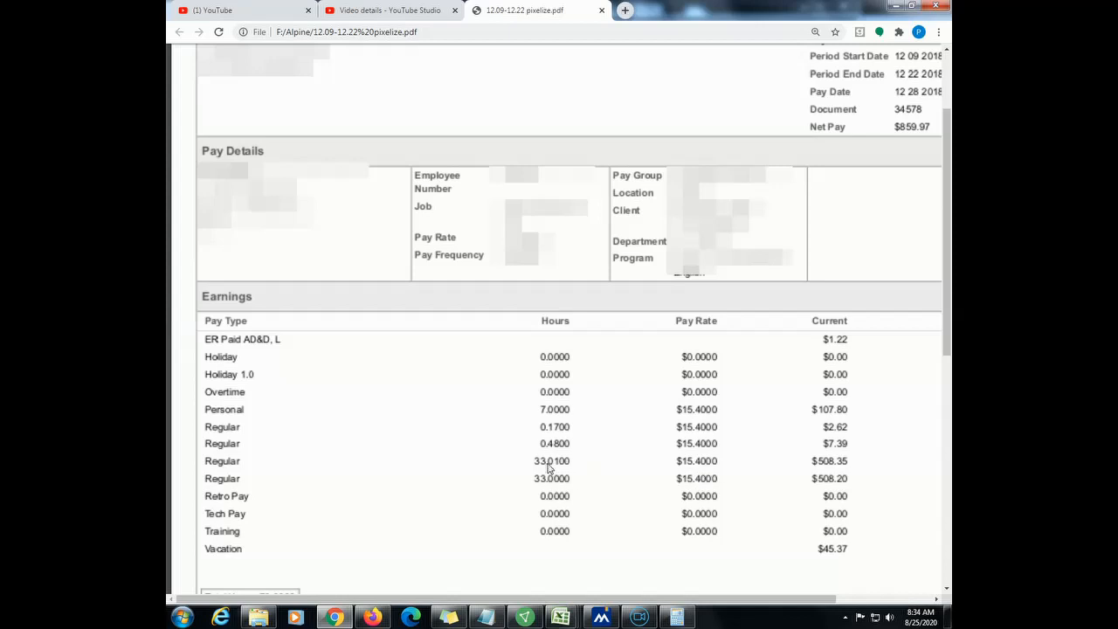
pyautogui.hotkey('alt', 'Tab')
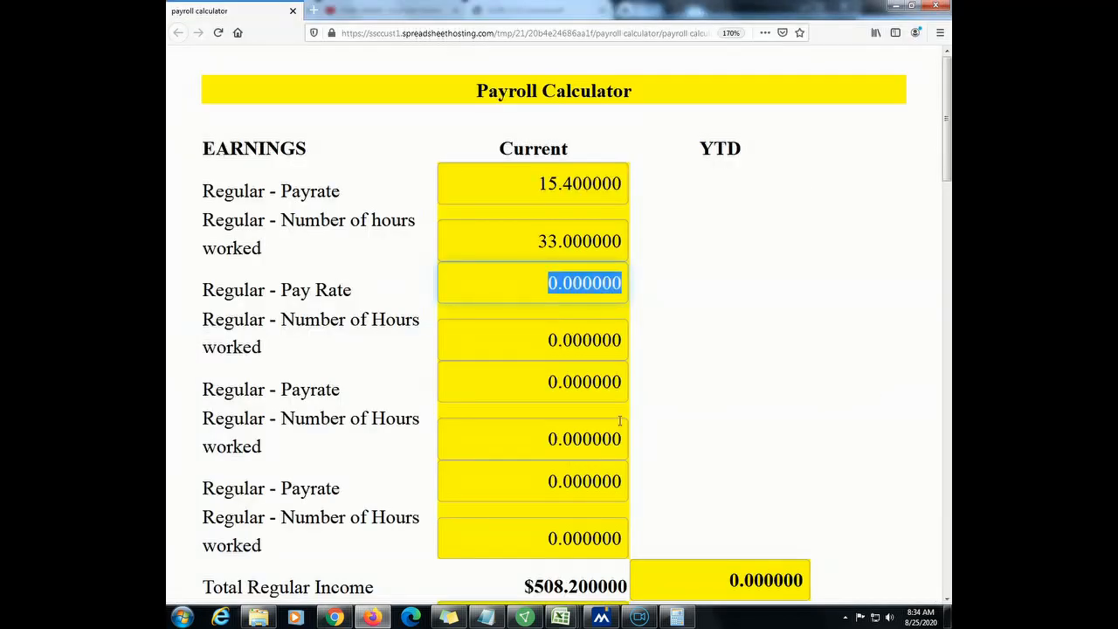
pyautogui.write('15.40')
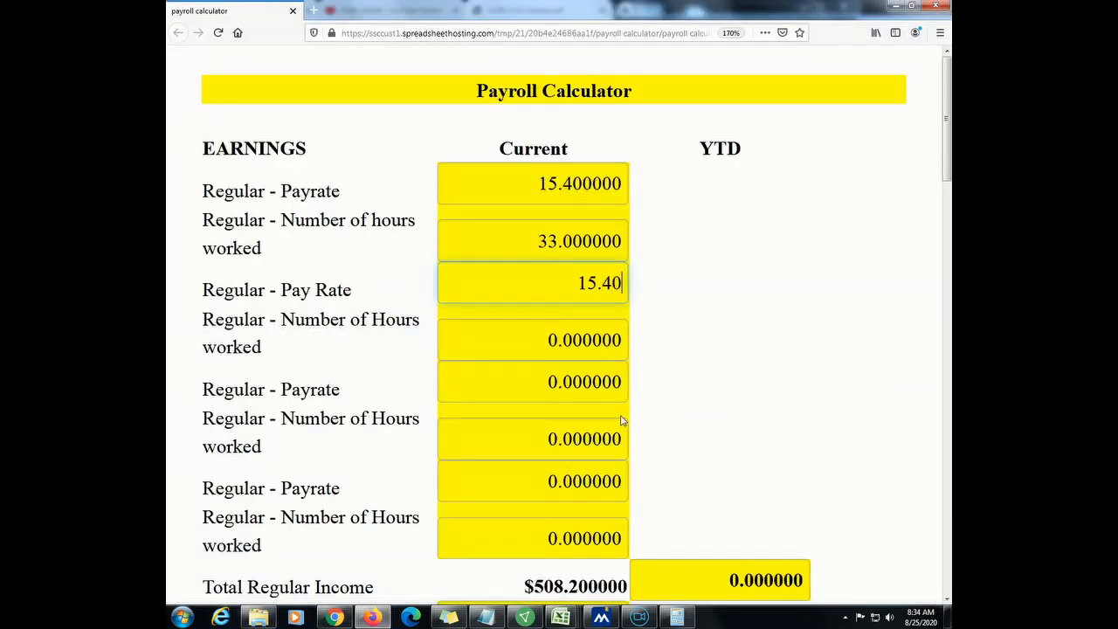
pyautogui.moveTo(546, 329); pyautogui.dragTo(707, 324)
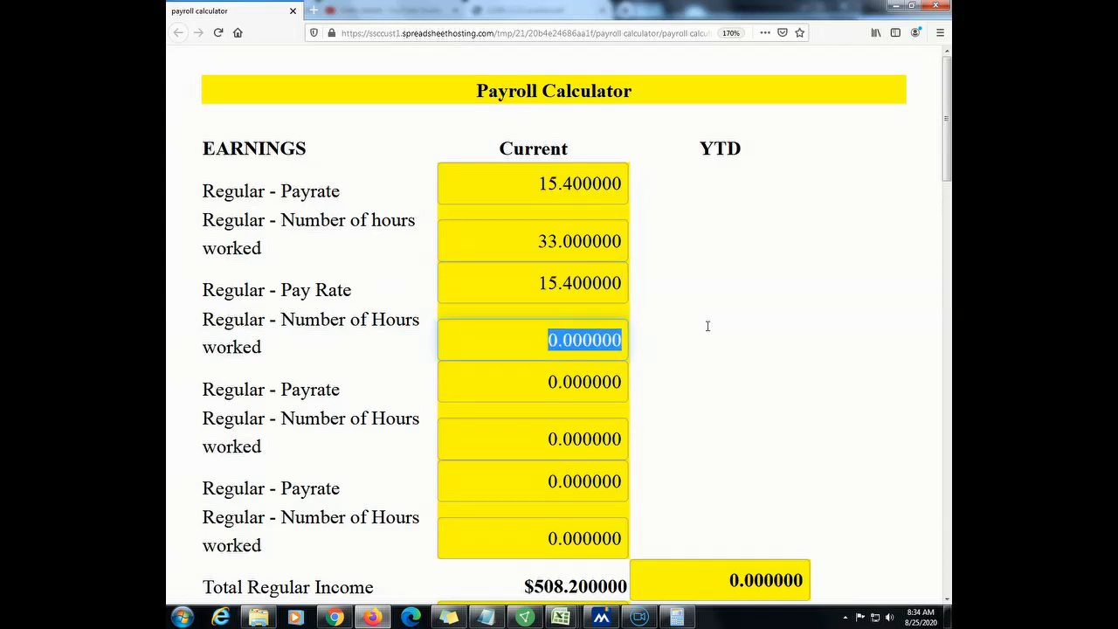
pyautogui.write('33.01')
pyautogui.press('Tab')
# Fill in the third Regular entry from the pay statement with a payrate of 15.40 and 0.17 hours worked
pyautogui.hotkey('alt', 'Tab')
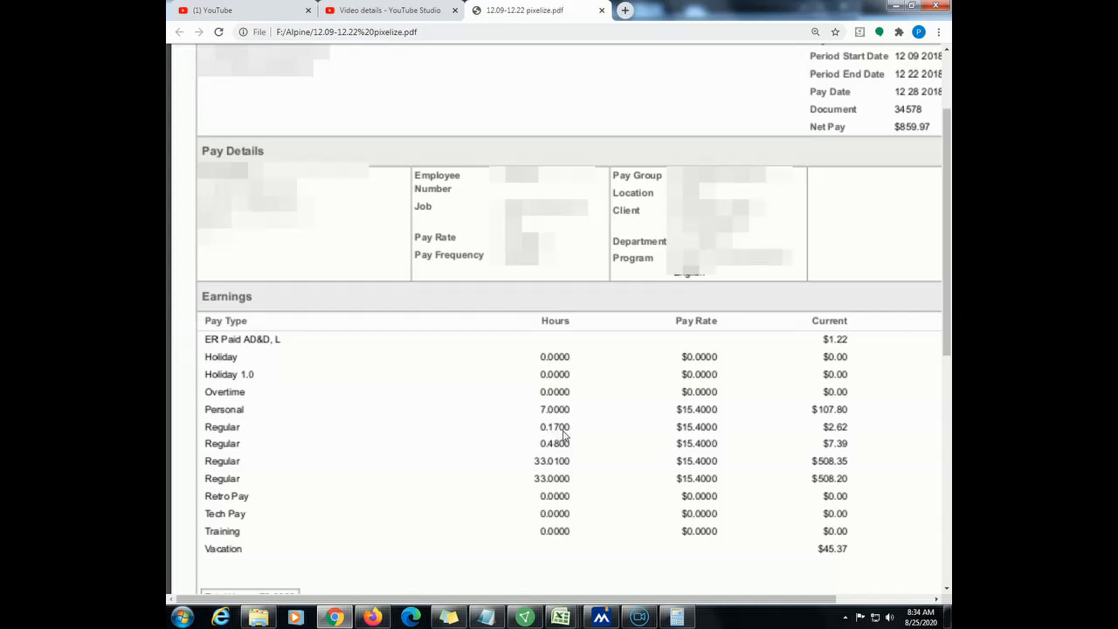
pyautogui.hotkey('alt', 'Tab')
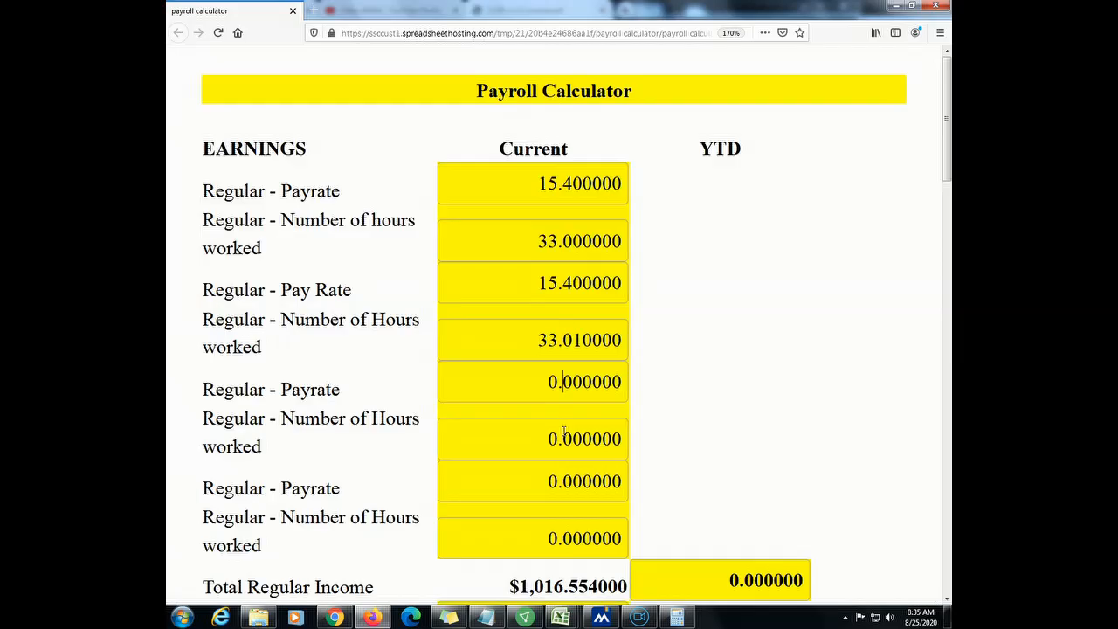
pyautogui.moveTo(548, 382); pyautogui.dragTo(715, 373)
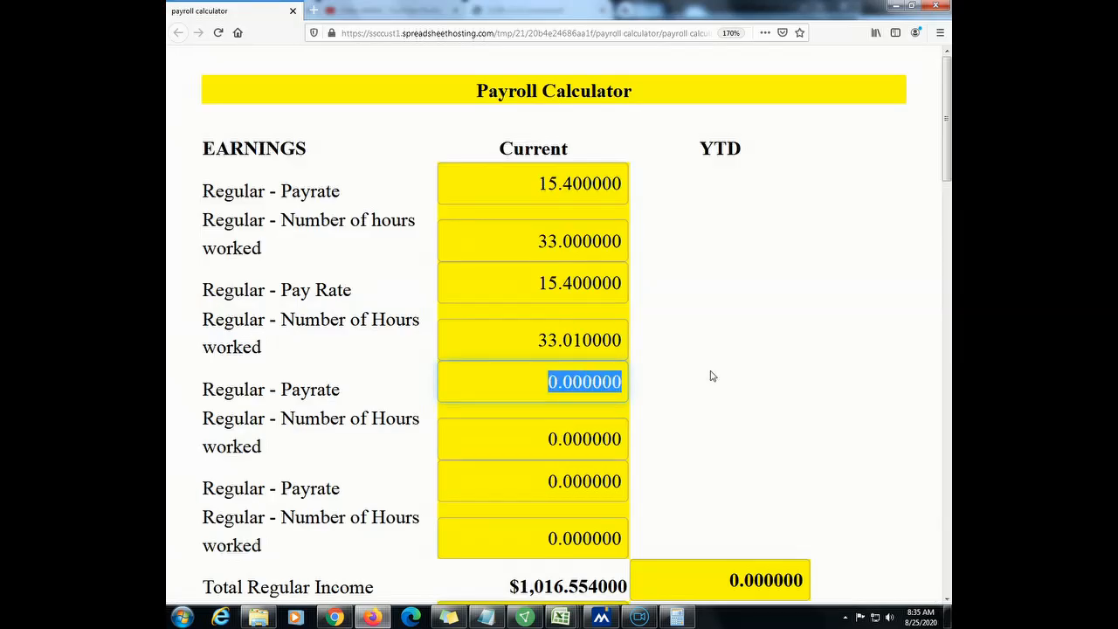
pyautogui.write('15.40')
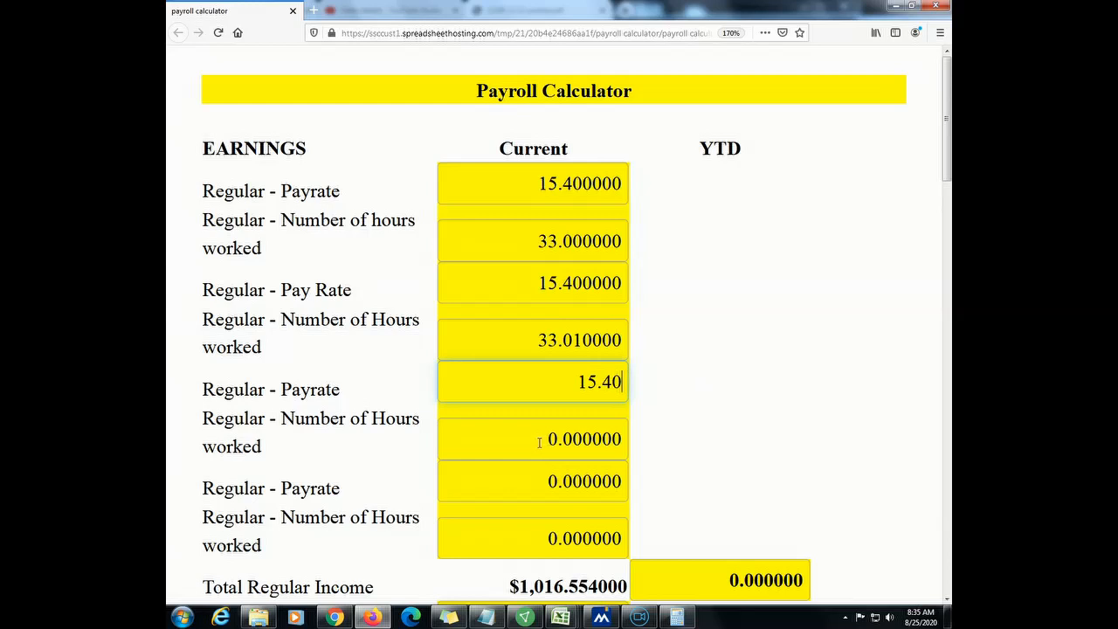
pyautogui.moveTo(472, 440); pyautogui.dragTo(675, 451)
pyautogui.write('0.17')
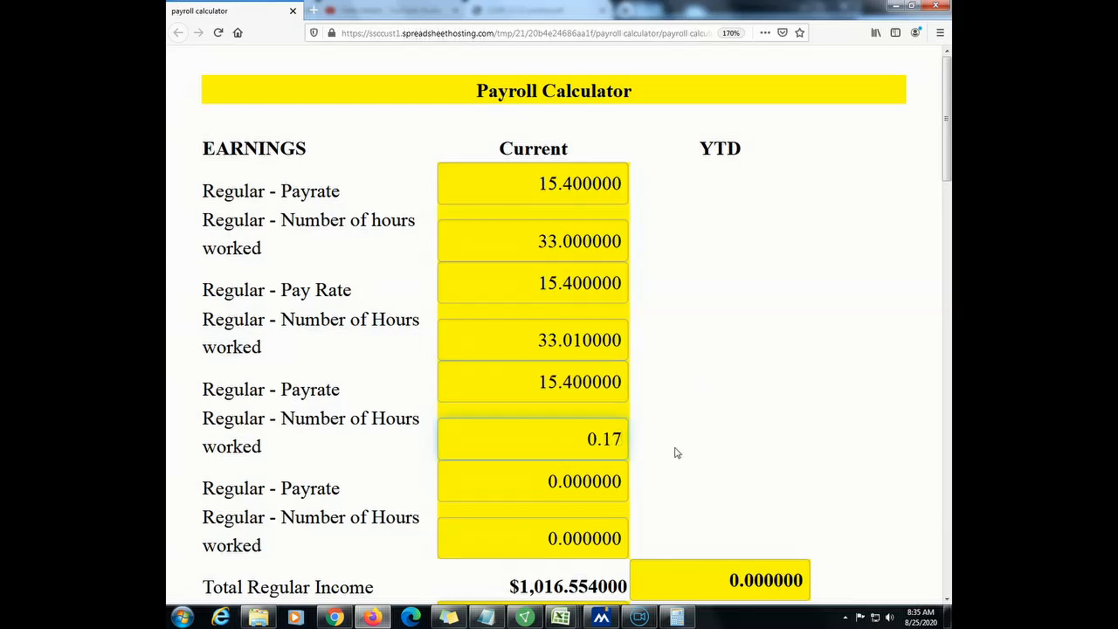
# Fill in the fourth Regular entry from the pay statement with a payrate of 15.40 and 0.48 hours worked
pyautogui.moveTo(523, 487); pyautogui.dragTo(644, 488)
pyautogui.hotkey('alt', 'Tab')
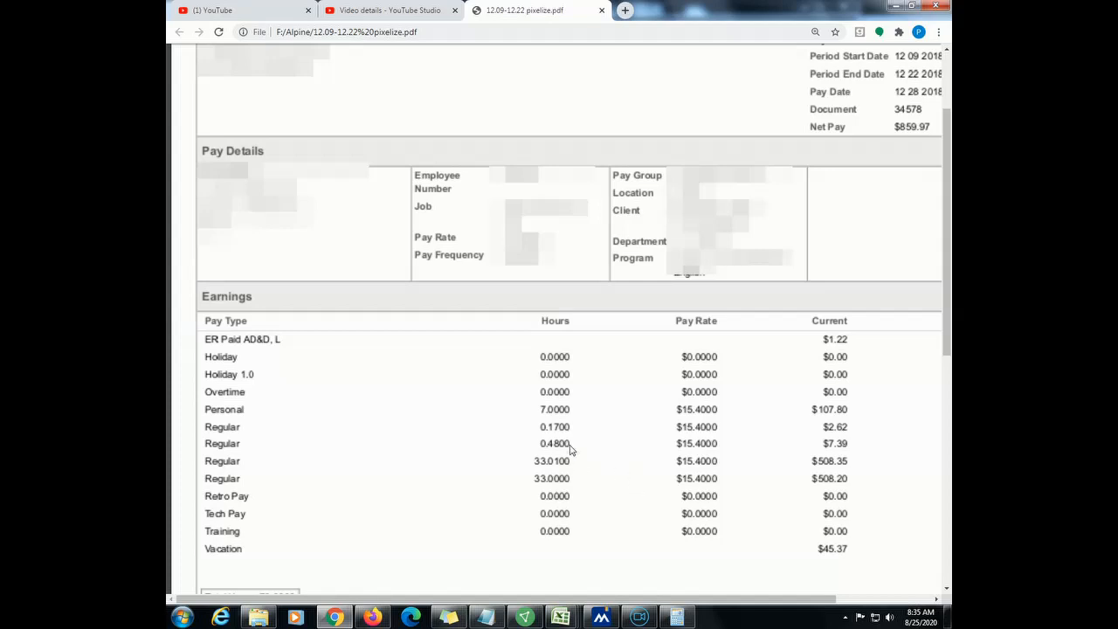
pyautogui.hotkey('alt', 'Tab')
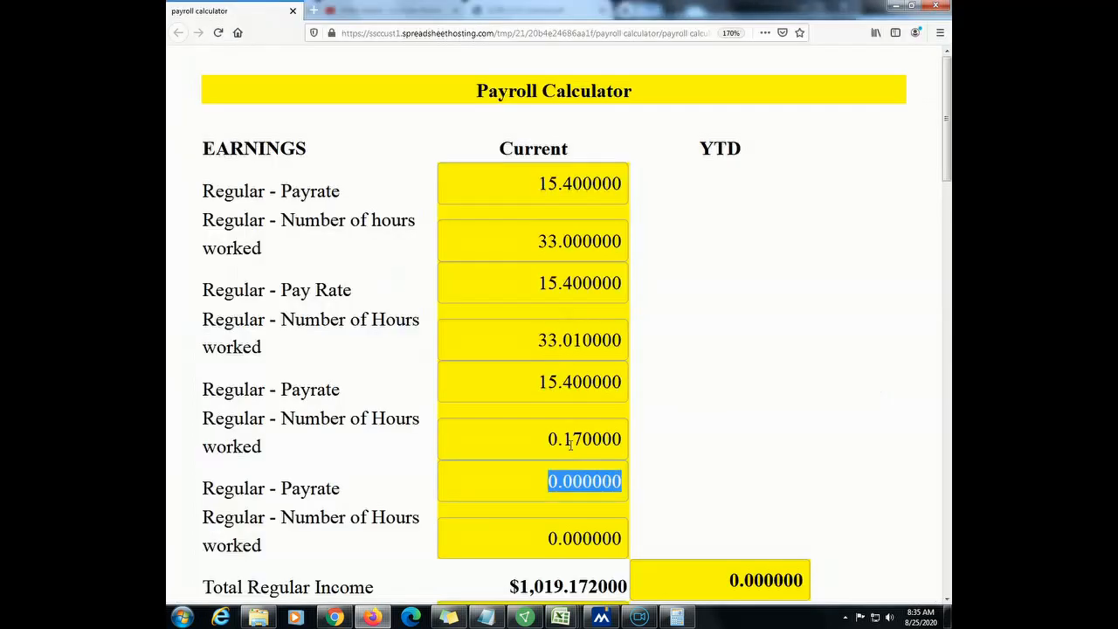
pyautogui.write('0.')
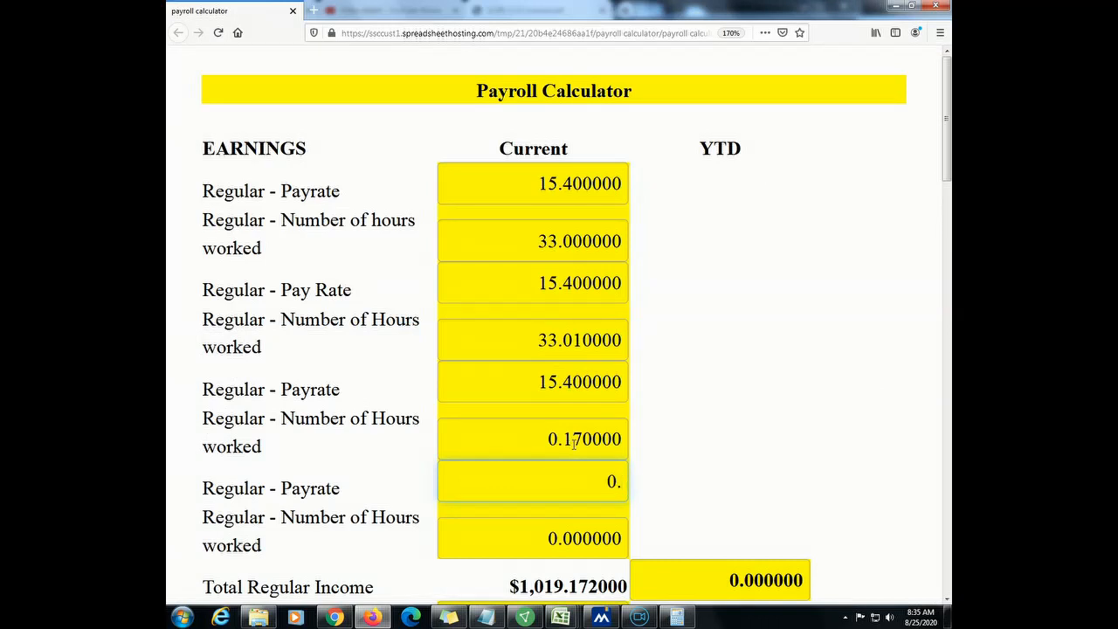
pyautogui.press('BackSpace')
pyautogui.press('BackSpace')
pyautogui.write('15.40')
pyautogui.scroll(-2, 611, 441)
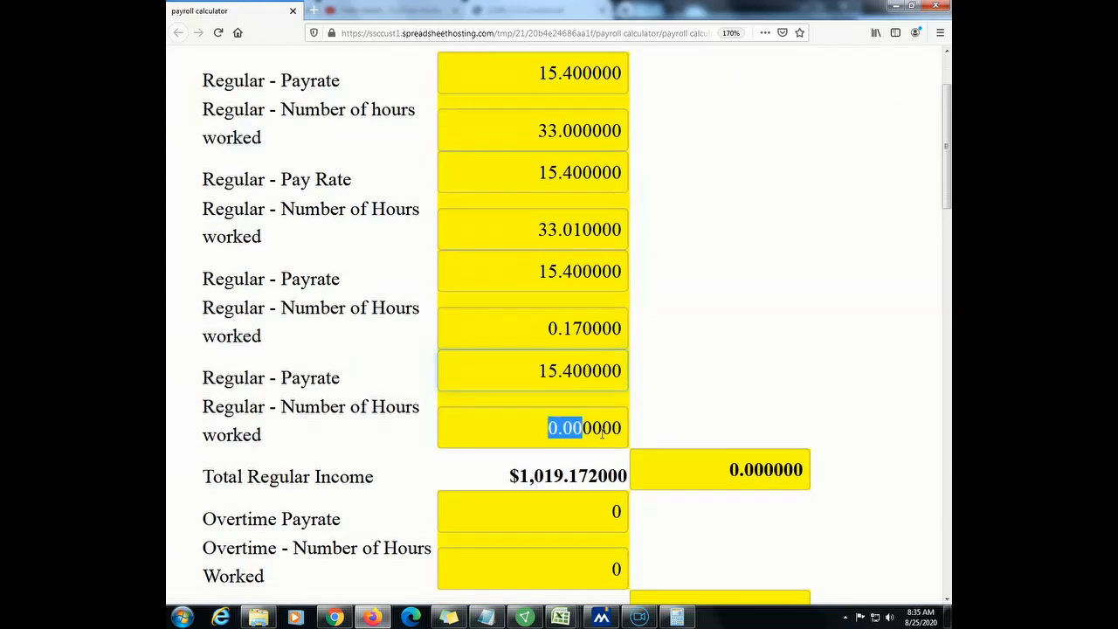
pyautogui.hotkey('alt', 'Tab')
pyautogui.hotkey('alt', 'Tab')
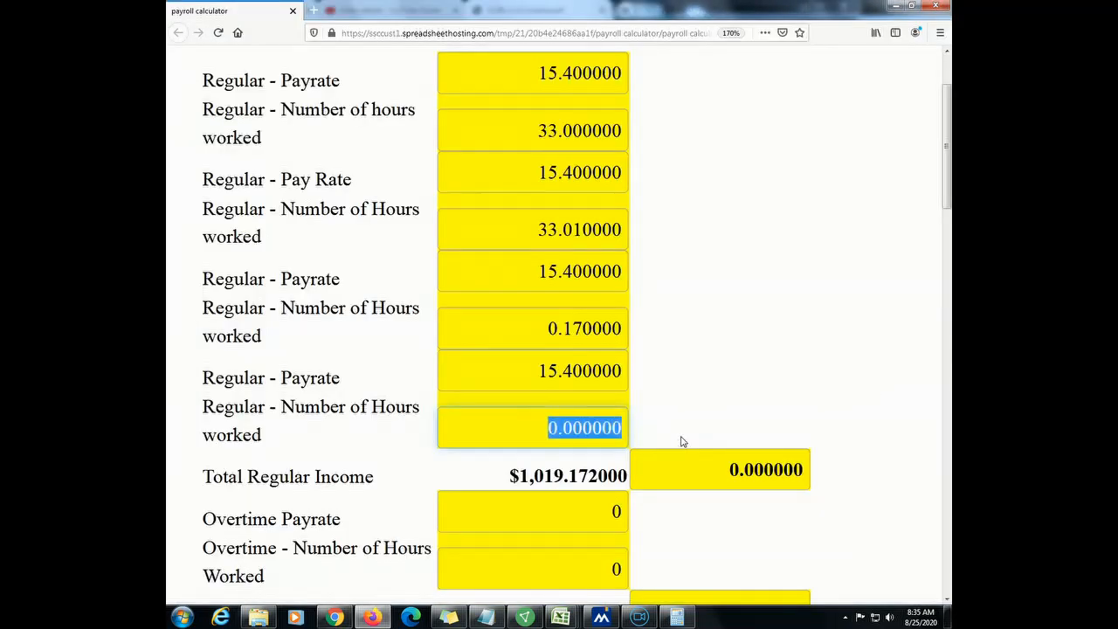
pyautogui.write('0.48')
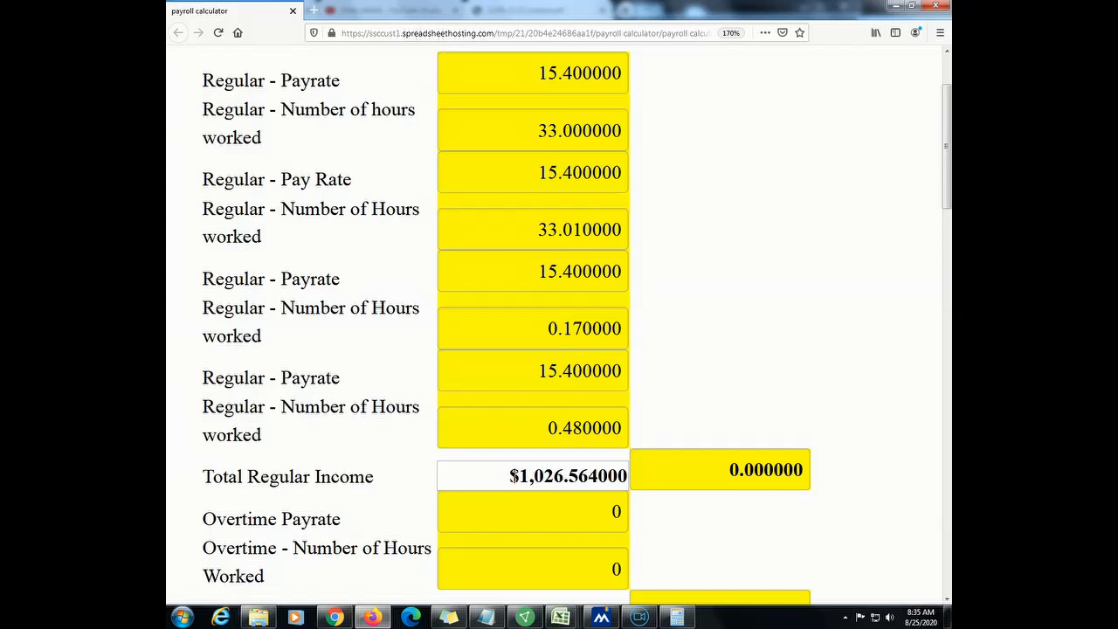
pyautogui.press('Tab')
# Look up the year-to-date regular earnings on the pay statement and set the Total Regular Income YTD to 19233.04
pyautogui.hotkey('alt', 'Tab')
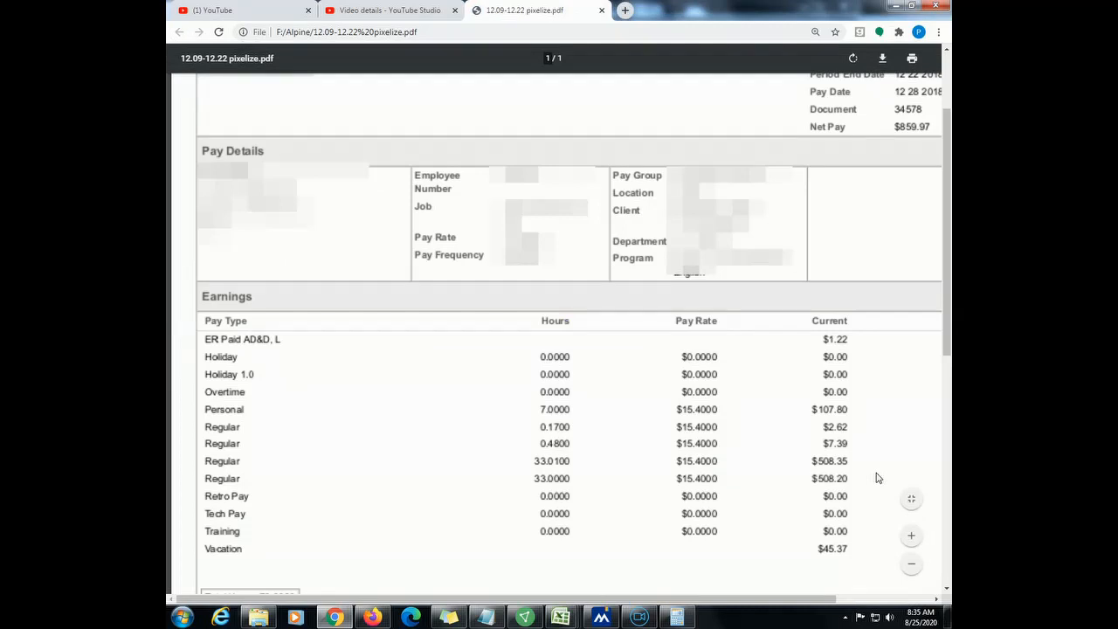
pyautogui.moveTo(777, 600); pyautogui.dragTo(874, 600)
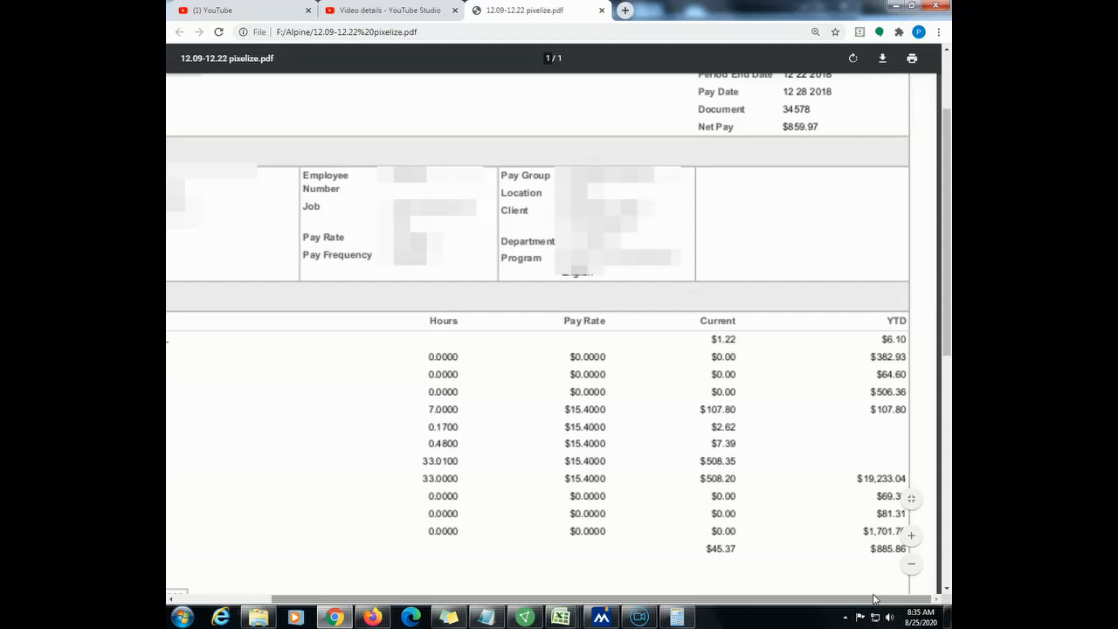
pyautogui.scroll(-1, 739, 524)
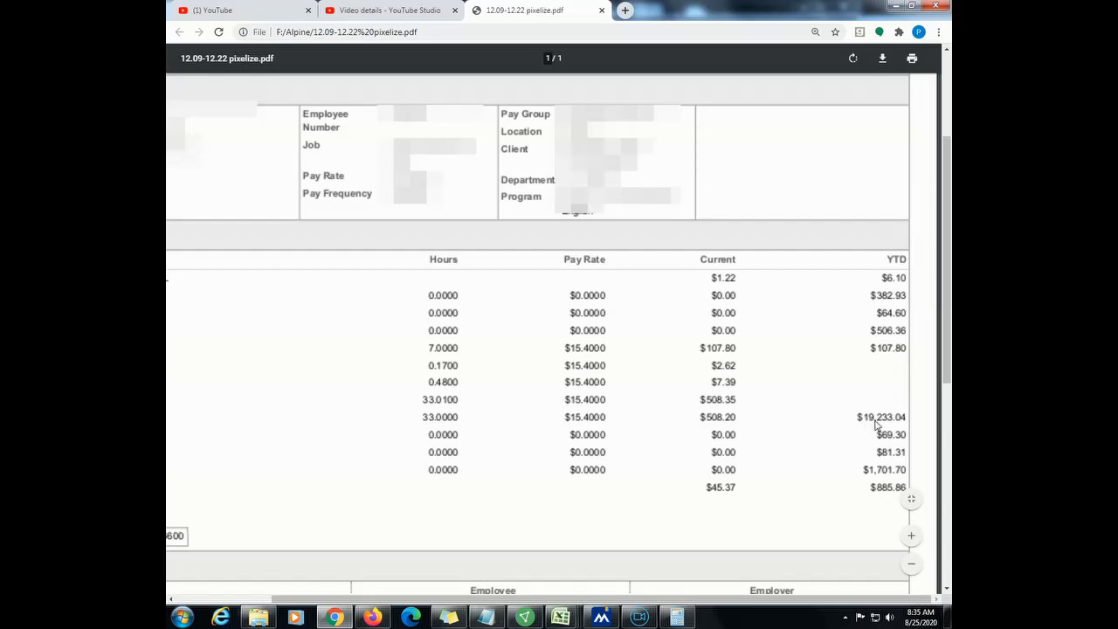
pyautogui.hotkey('alt', 'Tab')
pyautogui.write('19233.04')
pyautogui.click(579, 510)
# Look up the overtime line on the pay statement and set the Total Overtime Pay YTD to 506.36
pyautogui.scroll(-3, 599, 492)
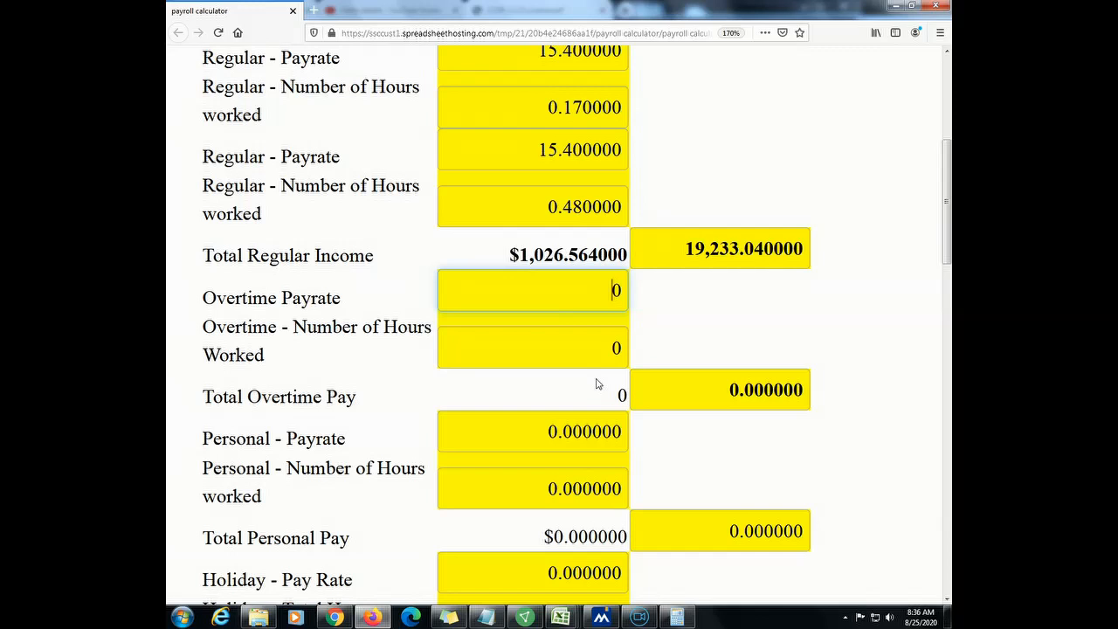
pyautogui.hotkey('alt', 'Tab')
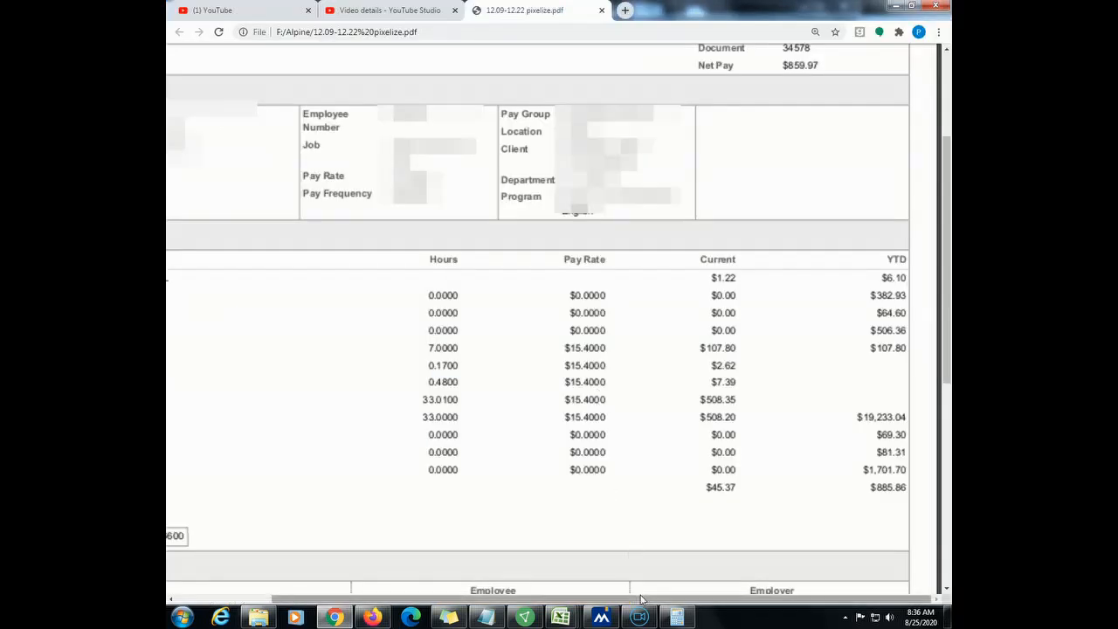
pyautogui.moveTo(640, 600); pyautogui.dragTo(546, 599)
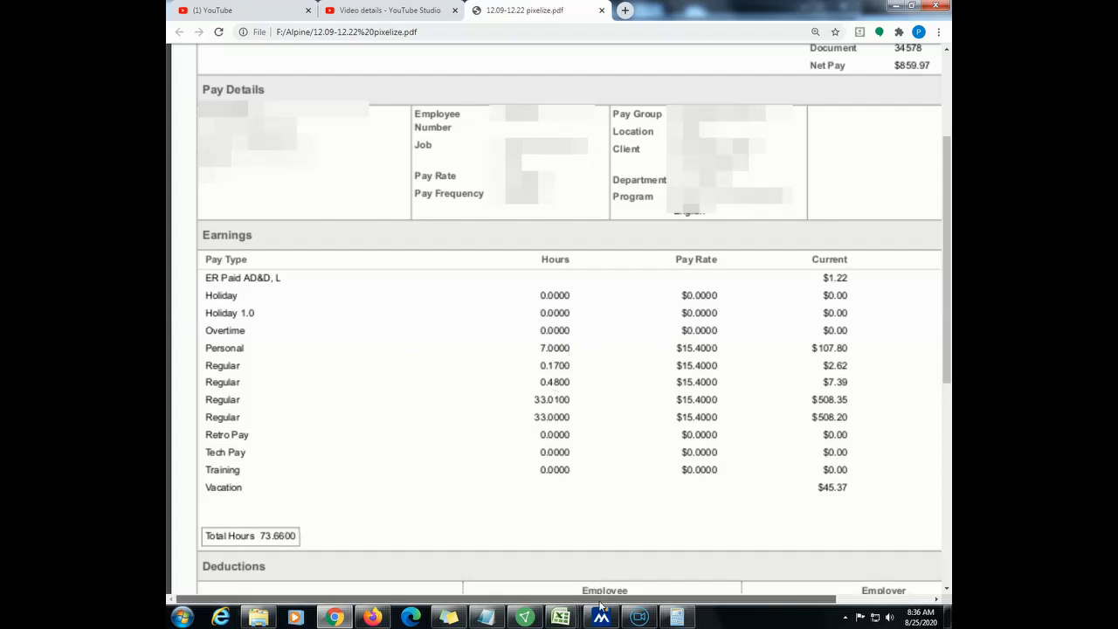
pyautogui.moveTo(601, 600); pyautogui.dragTo(699, 601)
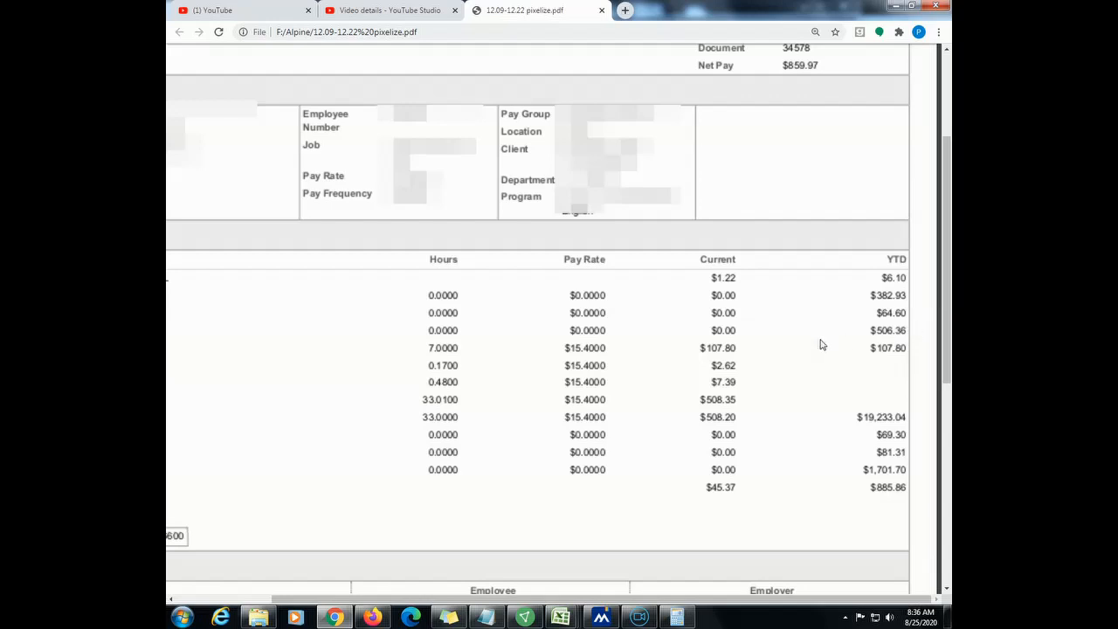
pyautogui.hotkey('alt', 'Tab')
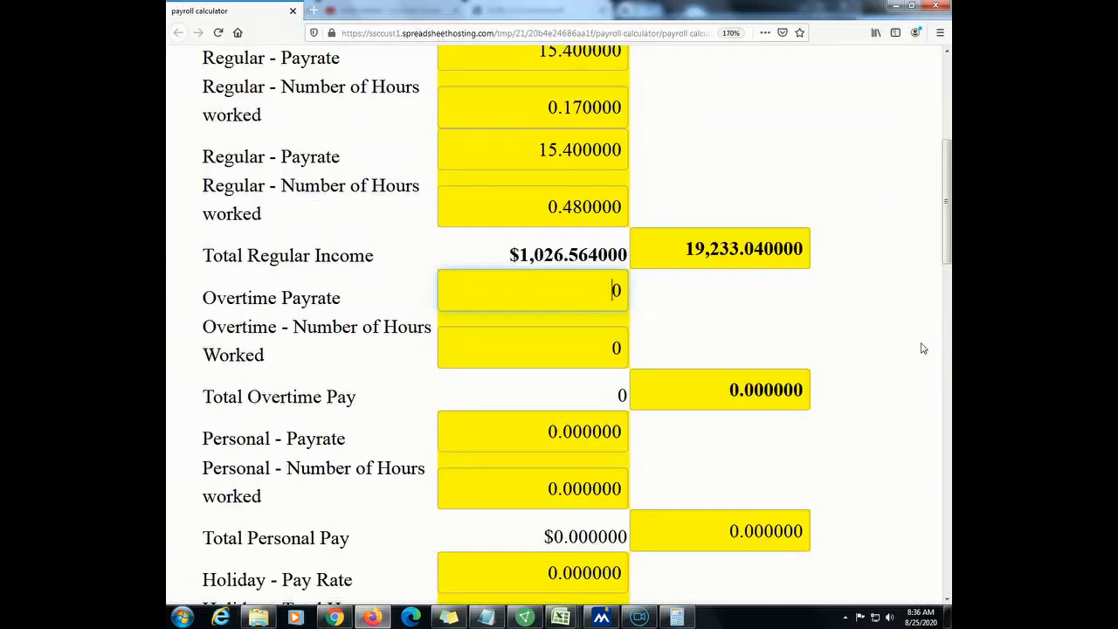
pyautogui.moveTo(711, 382); pyautogui.dragTo(914, 387)
pyautogui.write('506.36')
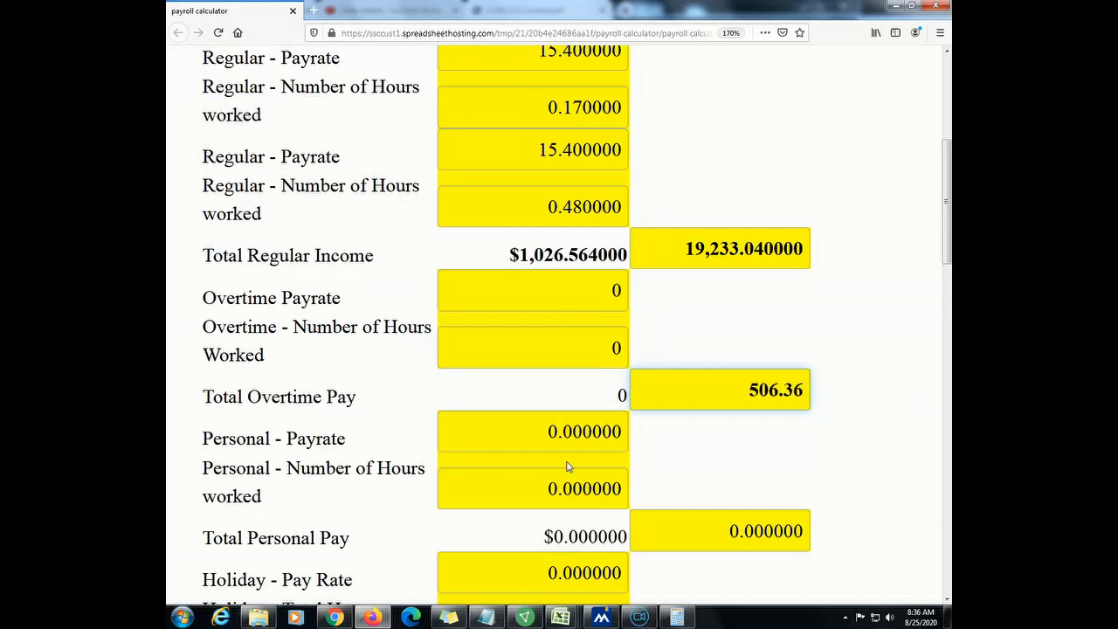
# Fill in the Personal entry from the pay statement with a payrate of 15.40 and 7 hours worked
pyautogui.click(563, 444)
pyautogui.moveTo(537, 441); pyautogui.dragTo(671, 438)
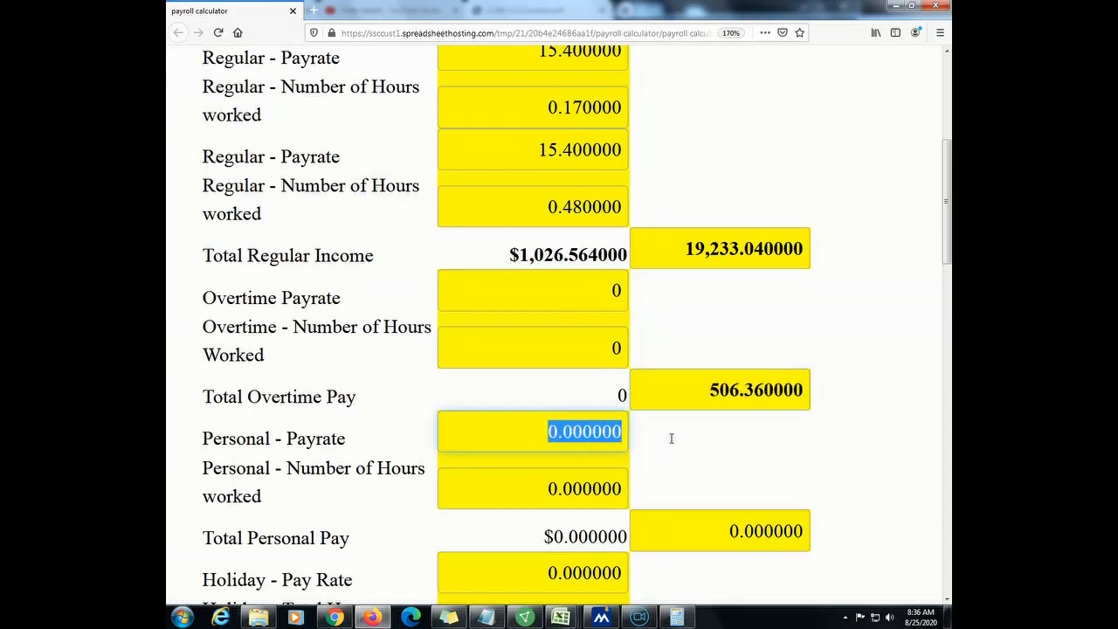
pyautogui.scroll(-2, 671, 438)
pyautogui.hotkey('alt', 'Tab')
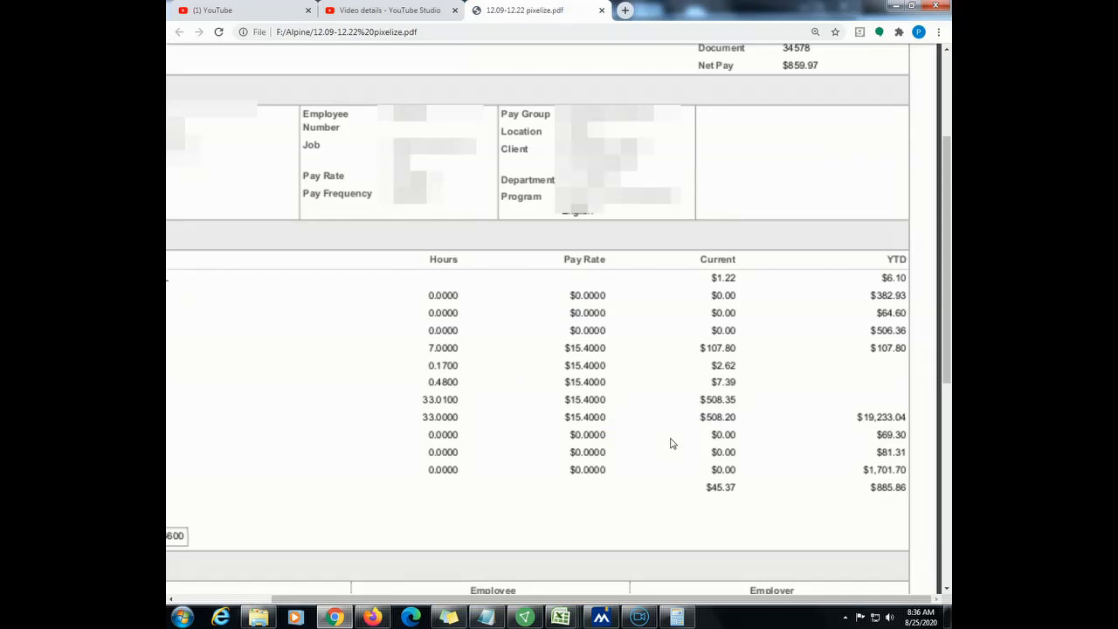
pyautogui.moveTo(674, 599); pyautogui.dragTo(600, 616)
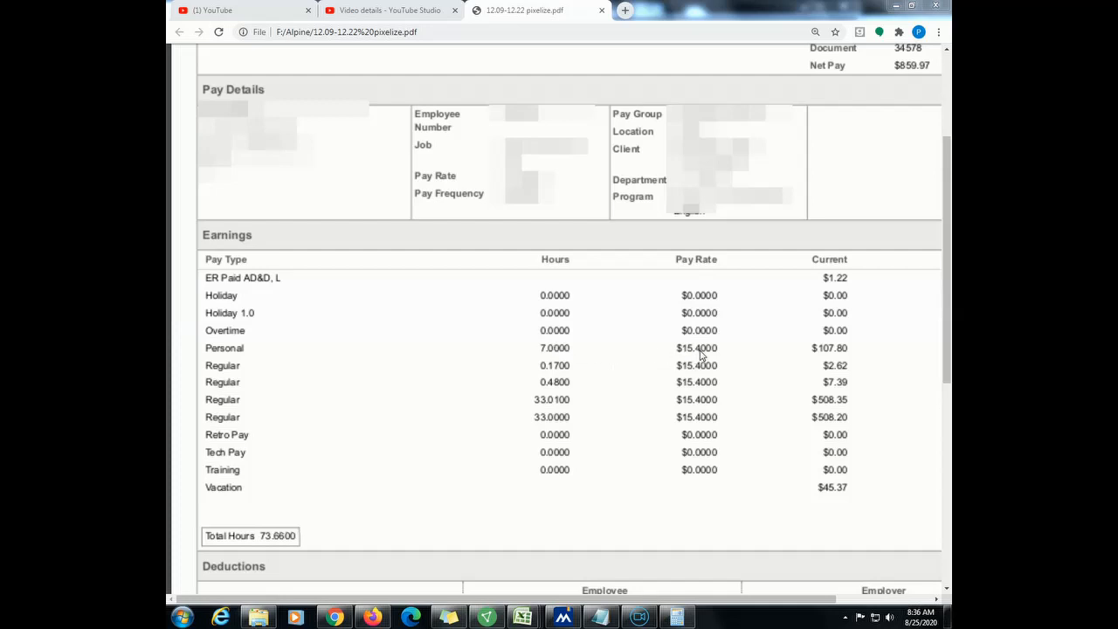
pyautogui.hotkey('alt', 'Tab')
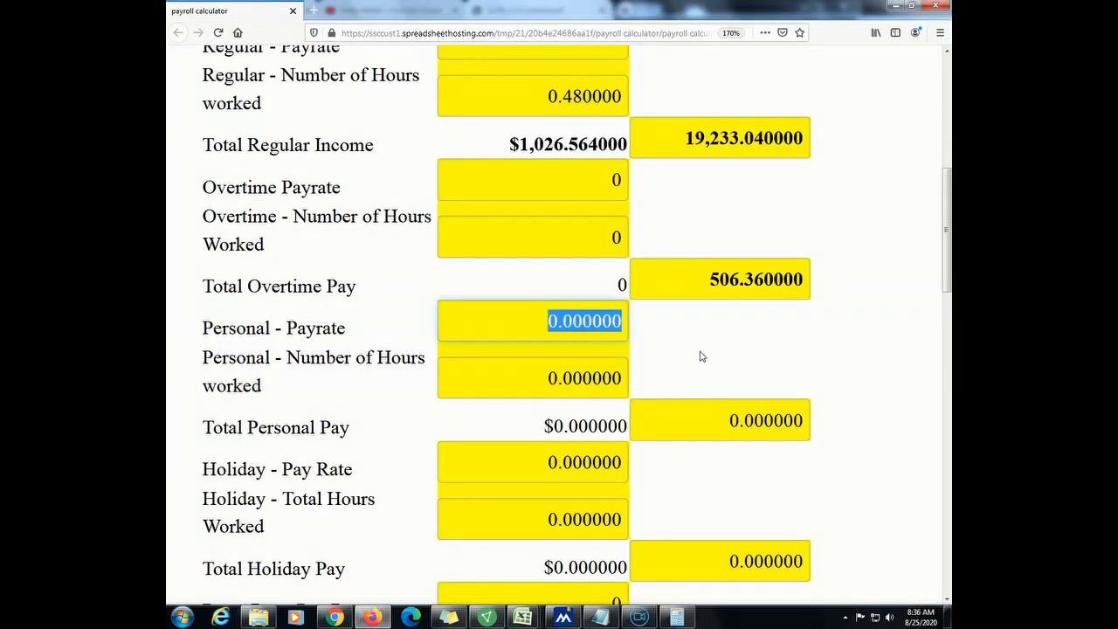
pyautogui.write('15.40')
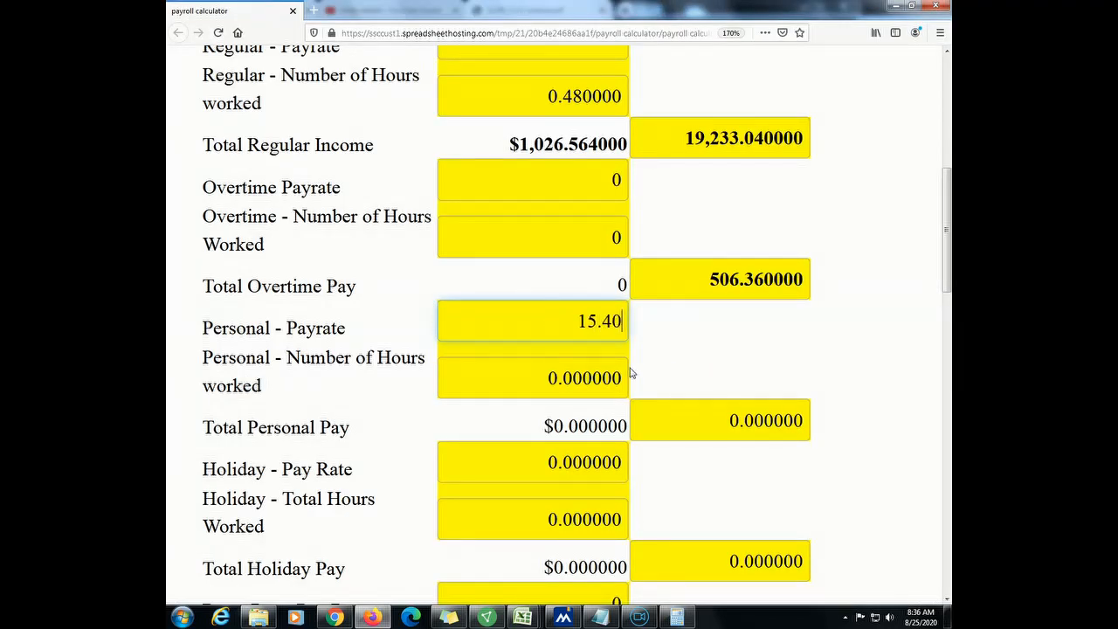
pyautogui.click(557, 385)
pyautogui.hotkey('ctrl', 'a')
pyautogui.write('7')
# Look up the year-to-date personal pay on the pay statement and set the Total Personal Pay YTD to 107.80
pyautogui.click(711, 425)
pyautogui.hotkey('ctrl', 'a')
pyautogui.hotkey('alt', 'Tab')
pyautogui.moveTo(767, 599); pyautogui.dragTo(828, 599)
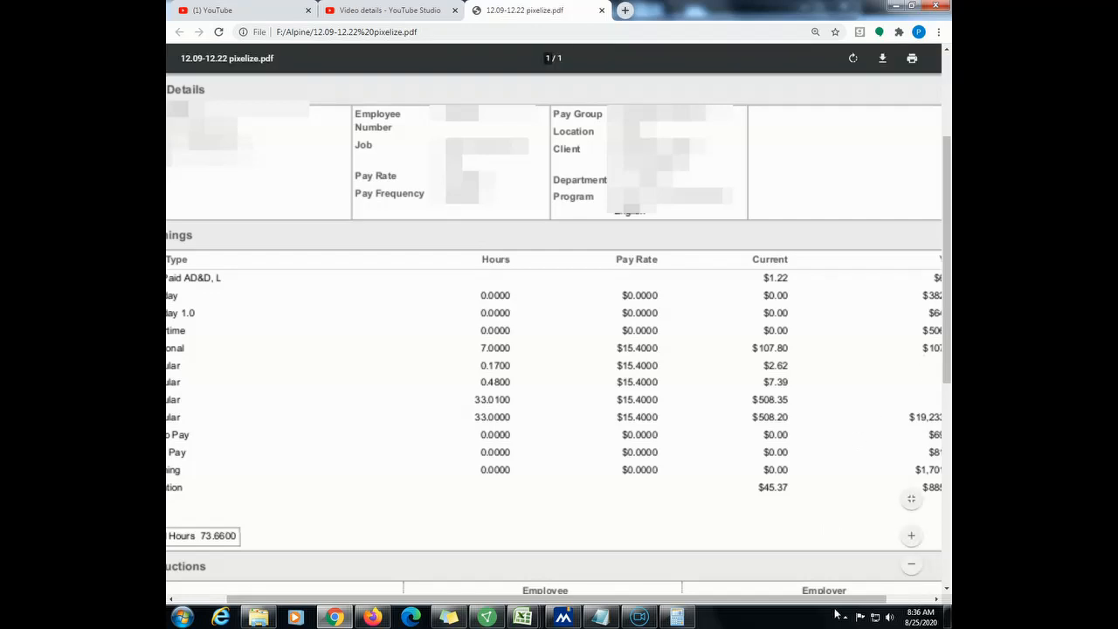
pyautogui.hscroll(3, 879, 410)
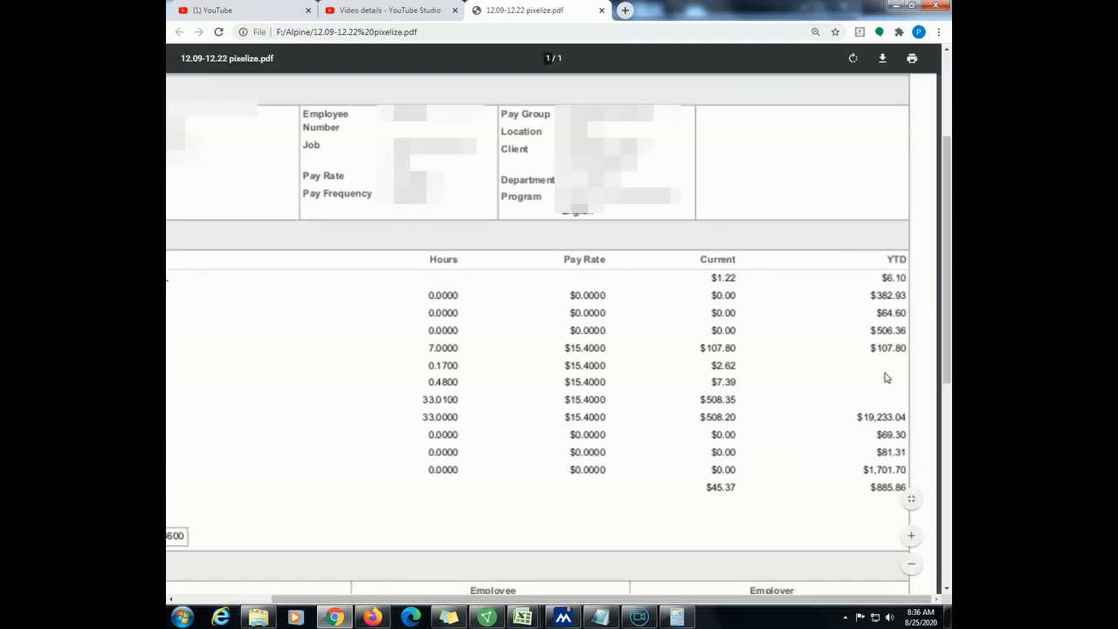
pyautogui.hotkey('alt', 'Tab')
pyautogui.write('107.80')
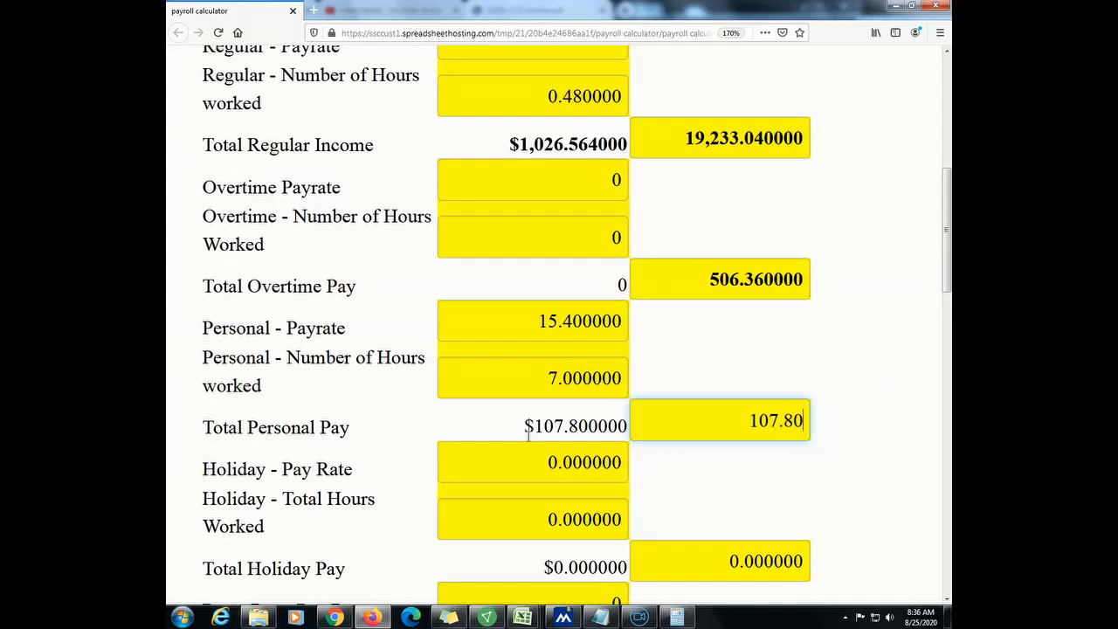
pyautogui.click(547, 428)
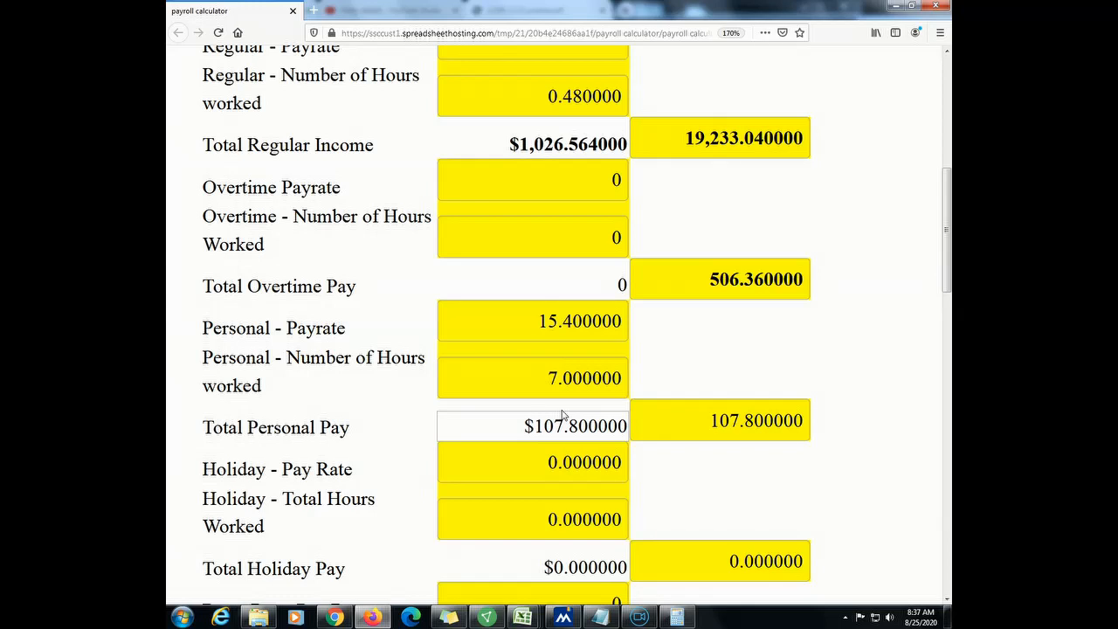
# Look up the Holiday and Holiday 1.0 lines with their year-to-date amounts on the pay statement, dismissing the color scheme prompt
pyautogui.scroll(-3, 563, 414)
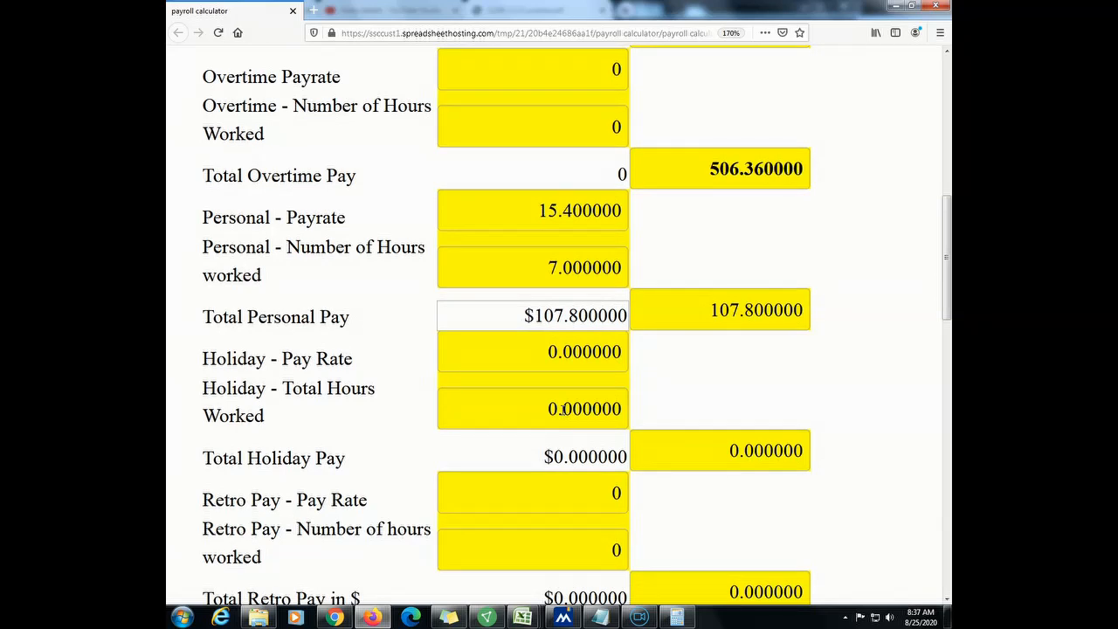
pyautogui.click(542, 351)
pyautogui.hotkey('alt', 'Tab')
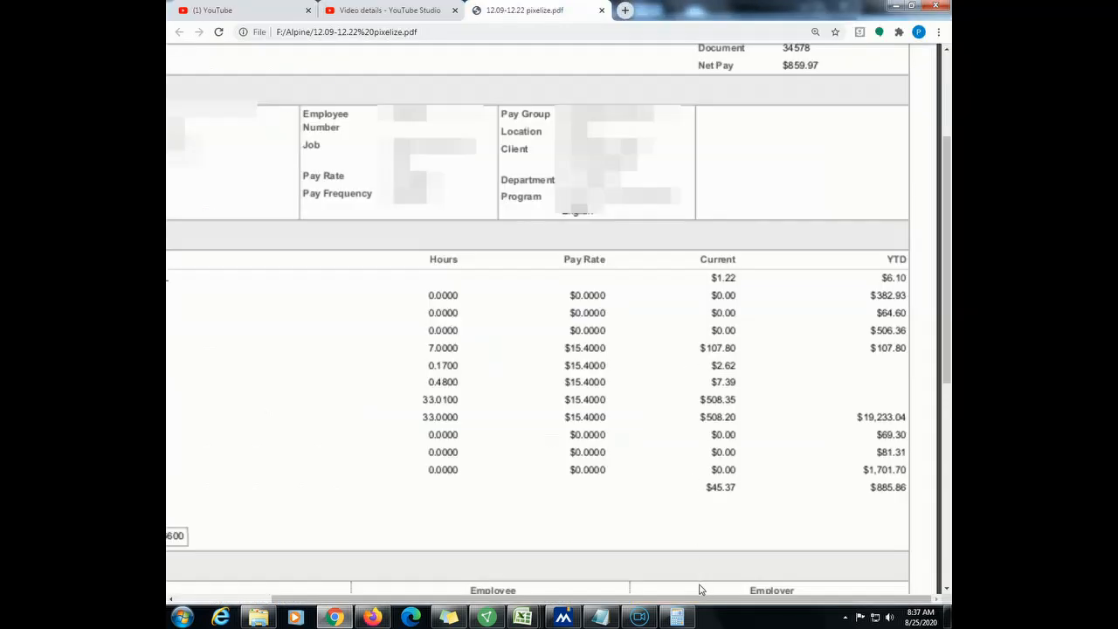
pyautogui.moveTo(692, 601); pyautogui.dragTo(346, 530)
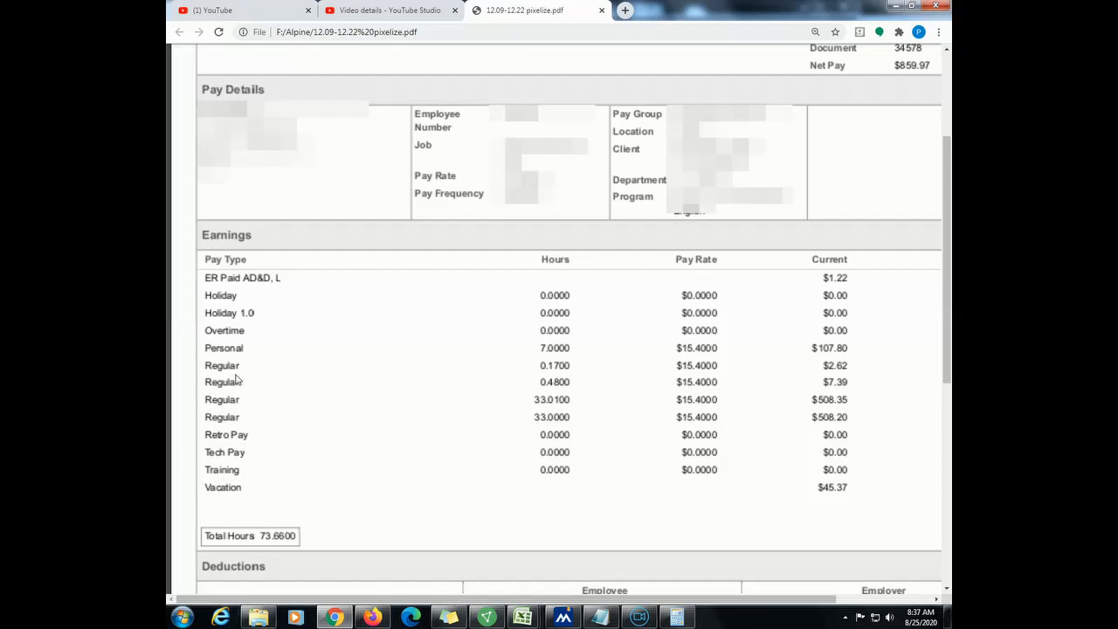
pyautogui.moveTo(764, 601); pyautogui.dragTo(891, 577)
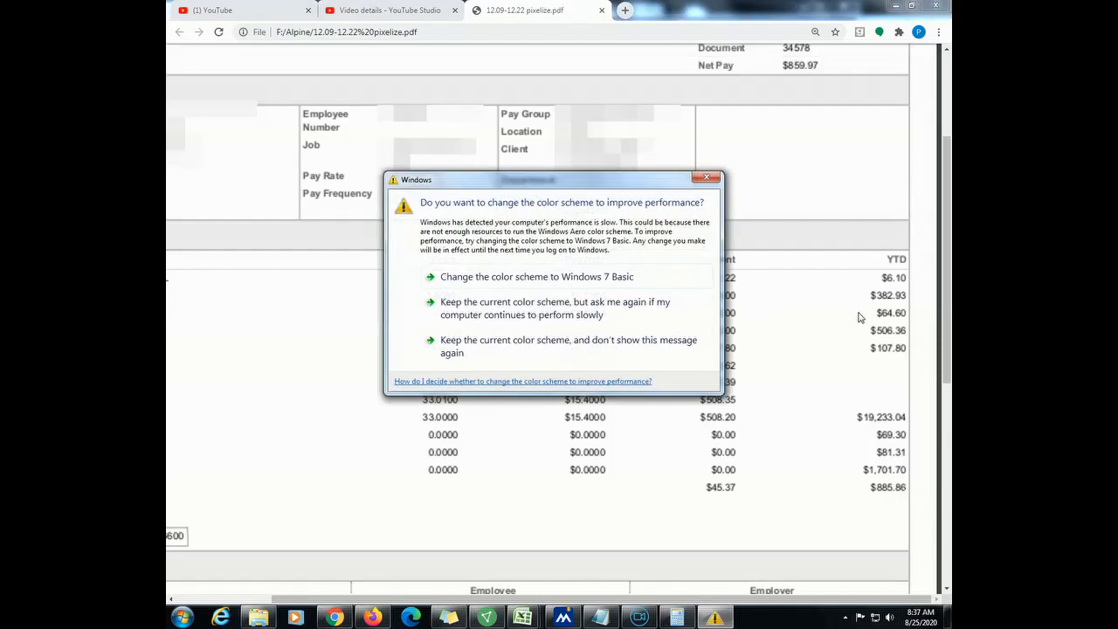
pyautogui.click(707, 181)
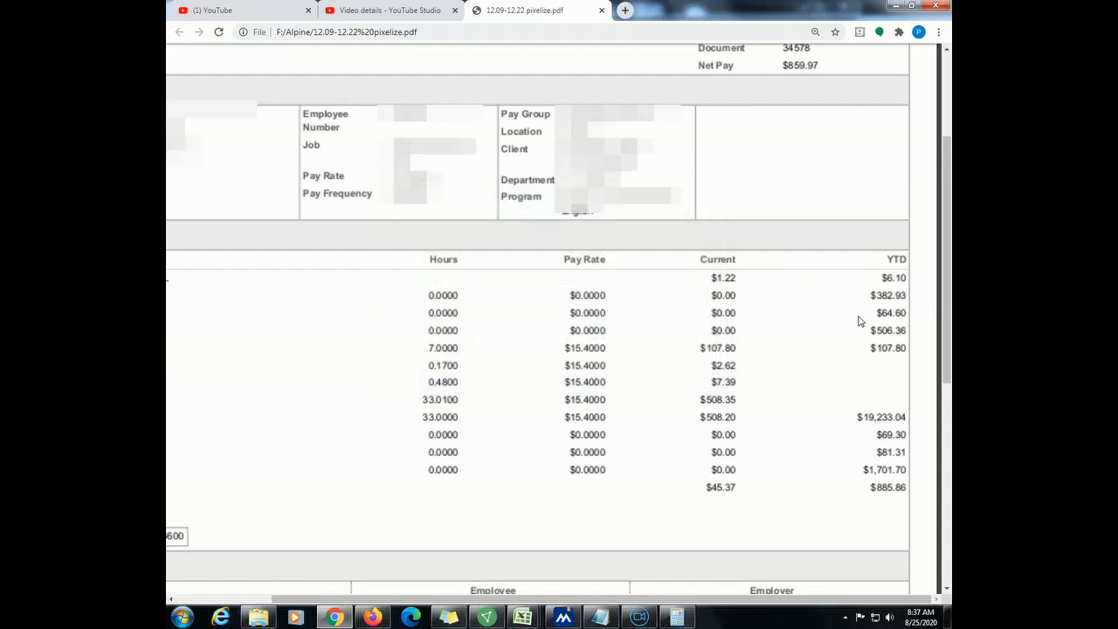
# Switch to Calculator and add the two year-to-date holiday amounts, 382.93 and 64.6
pyautogui.click(676, 616)
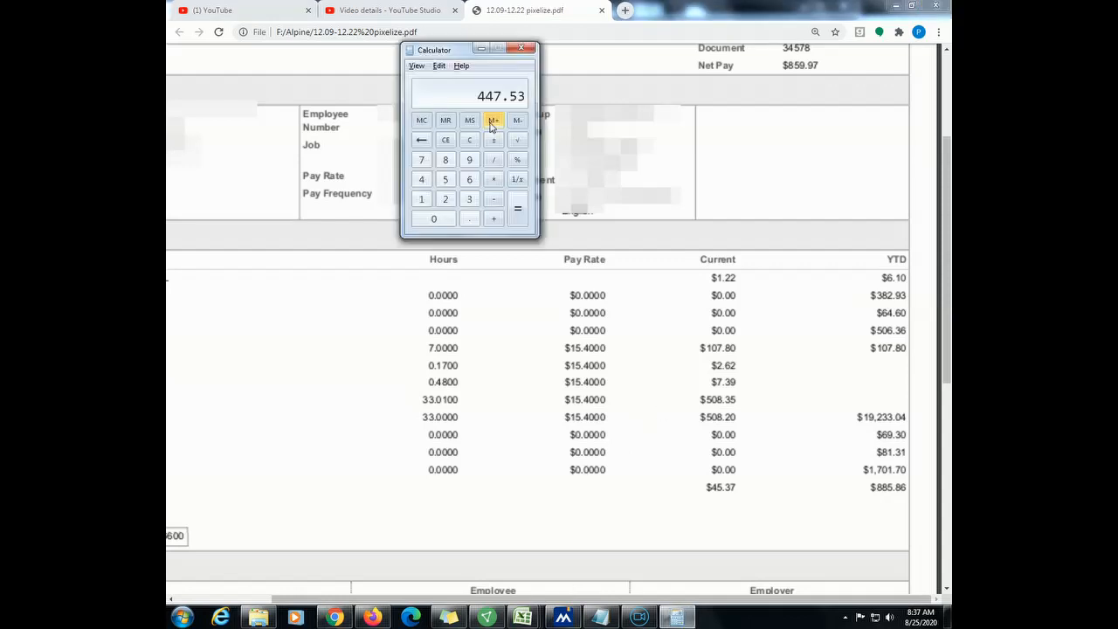
pyautogui.write('382.93')
pyautogui.press('+')
pyautogui.write('64.6')
pyautogui.press('Return')
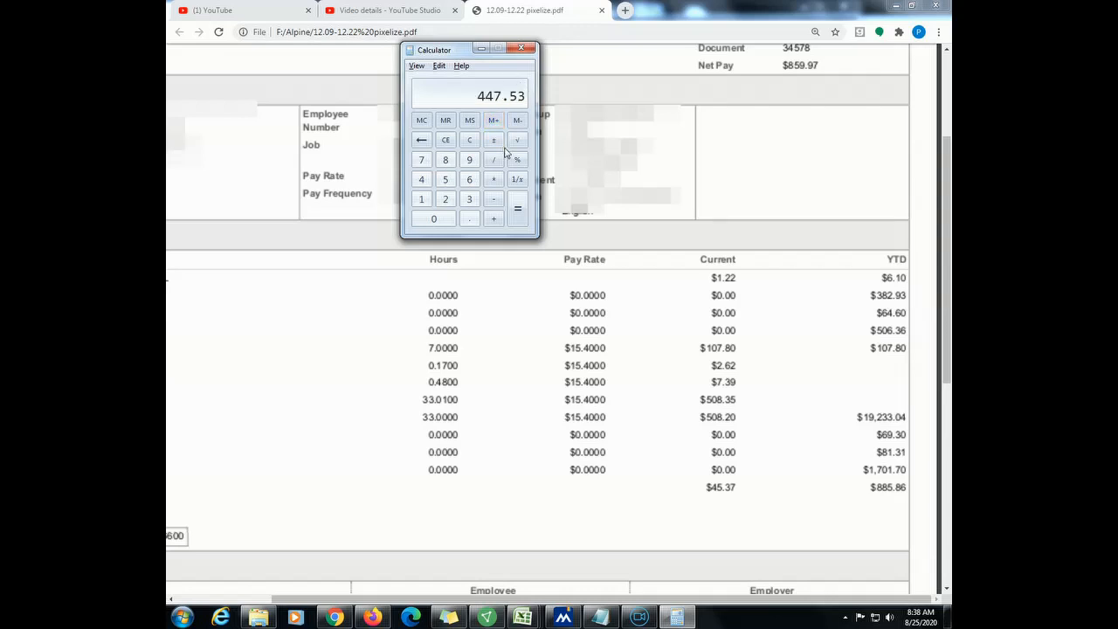
pyautogui.hotkey('alt', 'Tab')
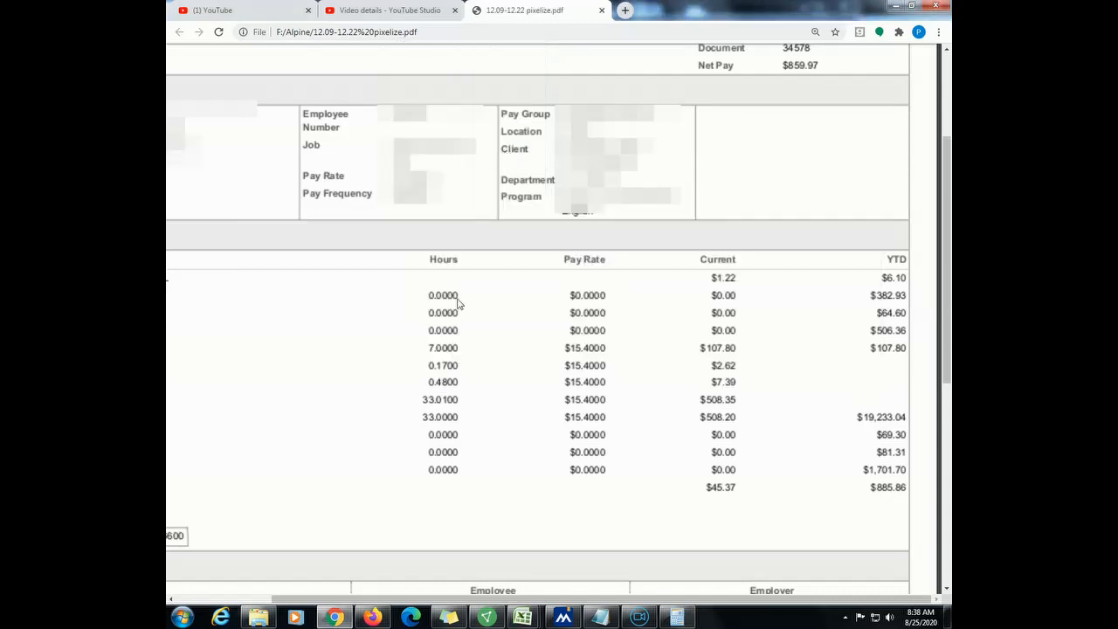
# Enter the combined holiday amount 447.53 in the payroll calculator and move it from the Holiday Pay Rate to the Total Holiday Pay YTD
pyautogui.click(373, 618)
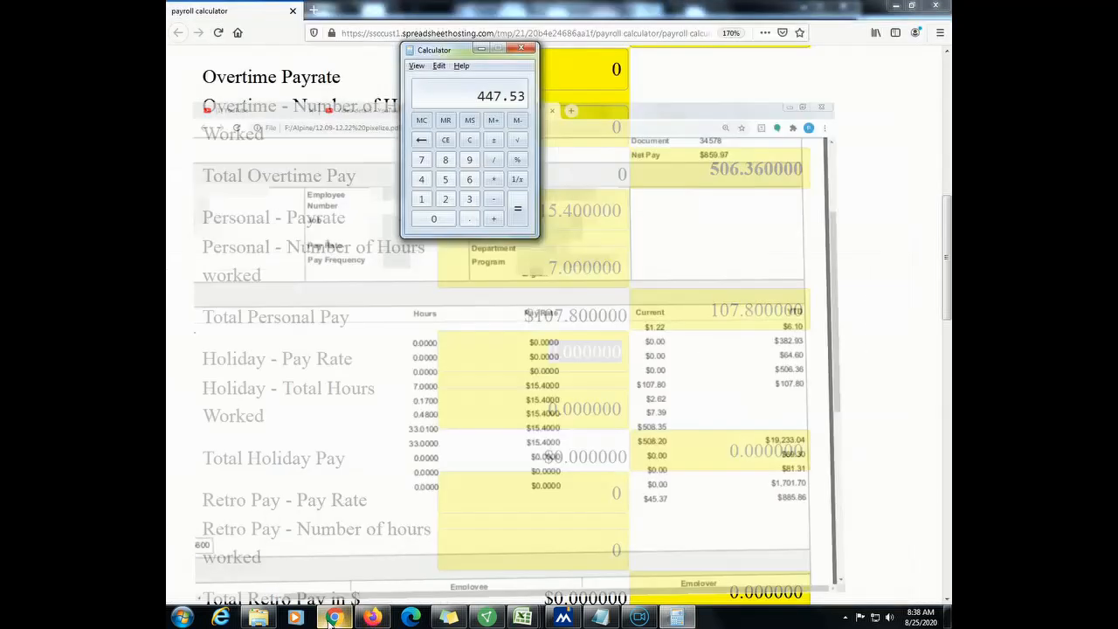
pyautogui.write('44')
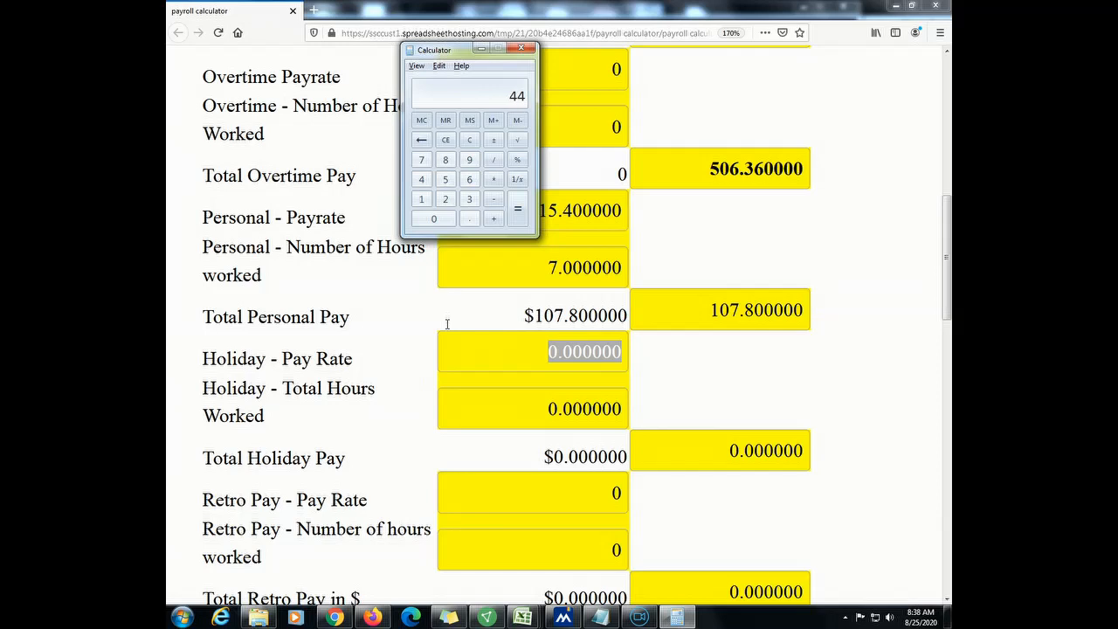
pyautogui.click(571, 352)
pyautogui.hotkey('ctrl', 'a')
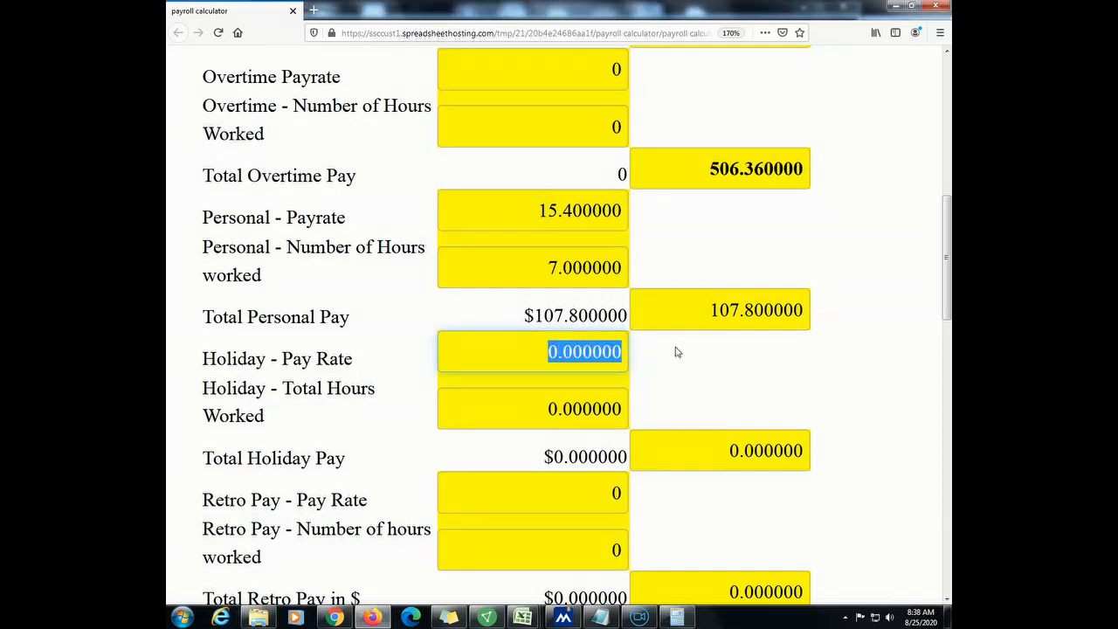
pyautogui.write('447.53')
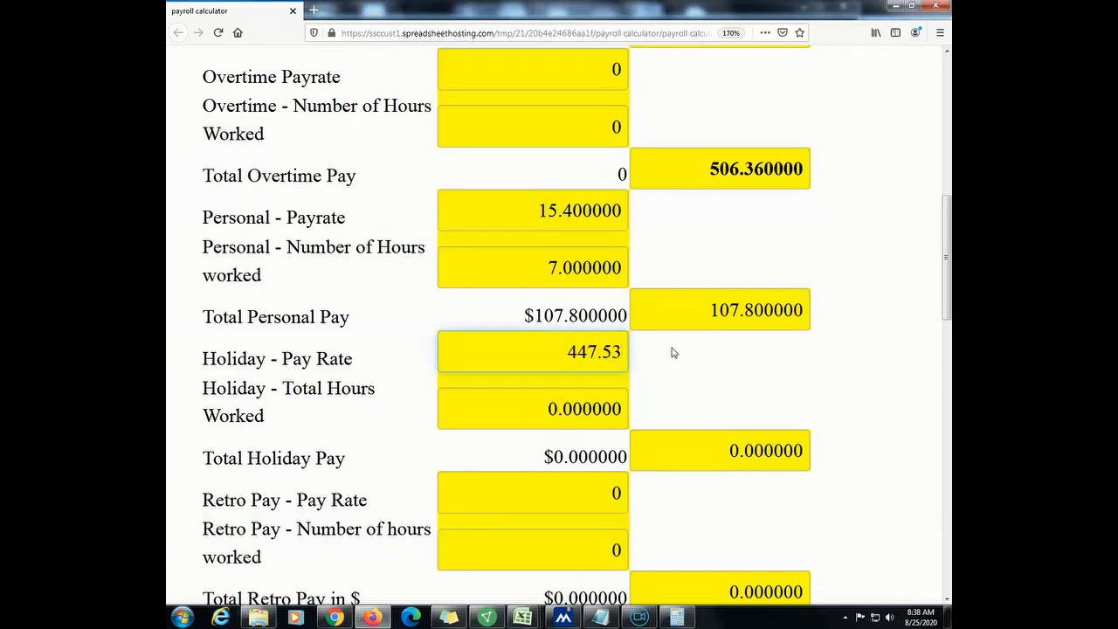
pyautogui.hotkey('ctrl', 'a')
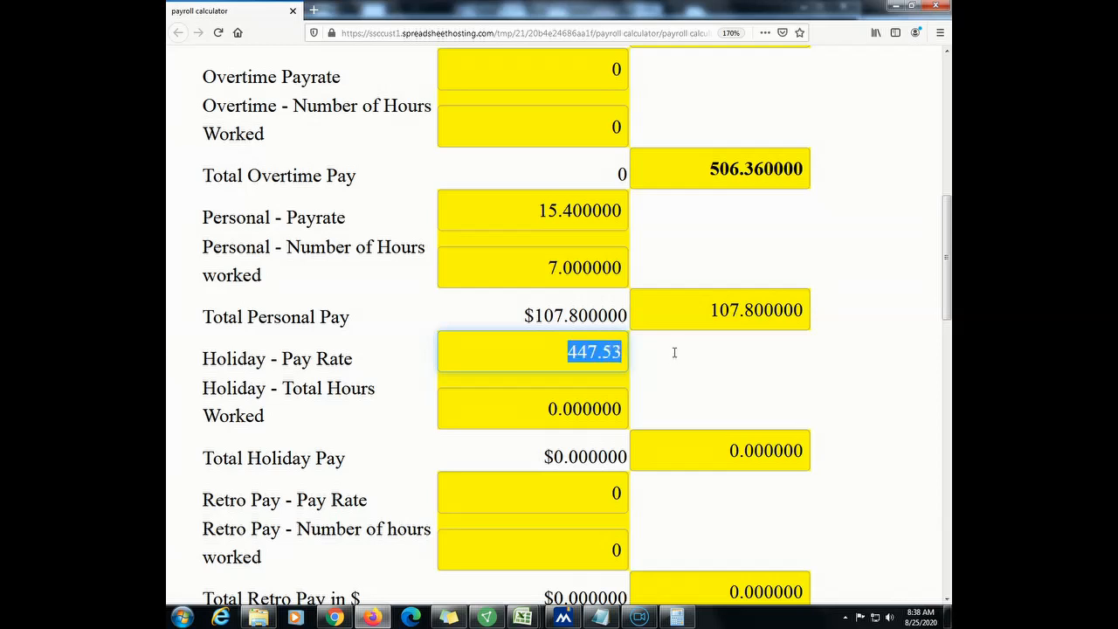
pyautogui.rightClick(617, 350)
pyautogui.click(645, 390)
pyautogui.press('BackSpace')
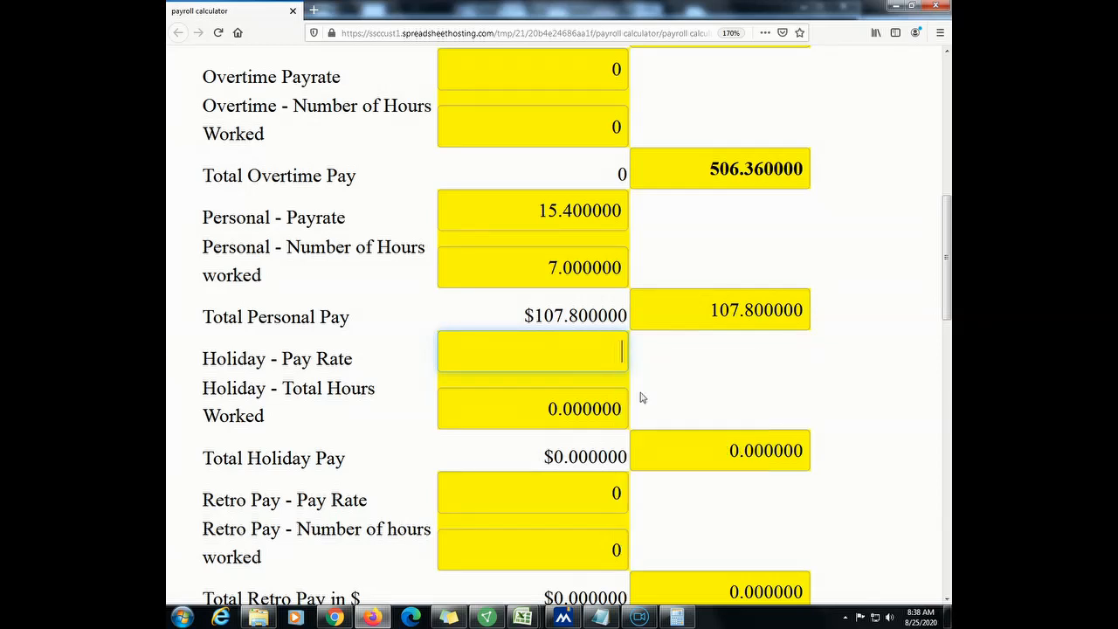
pyautogui.tripleClick(731, 449)
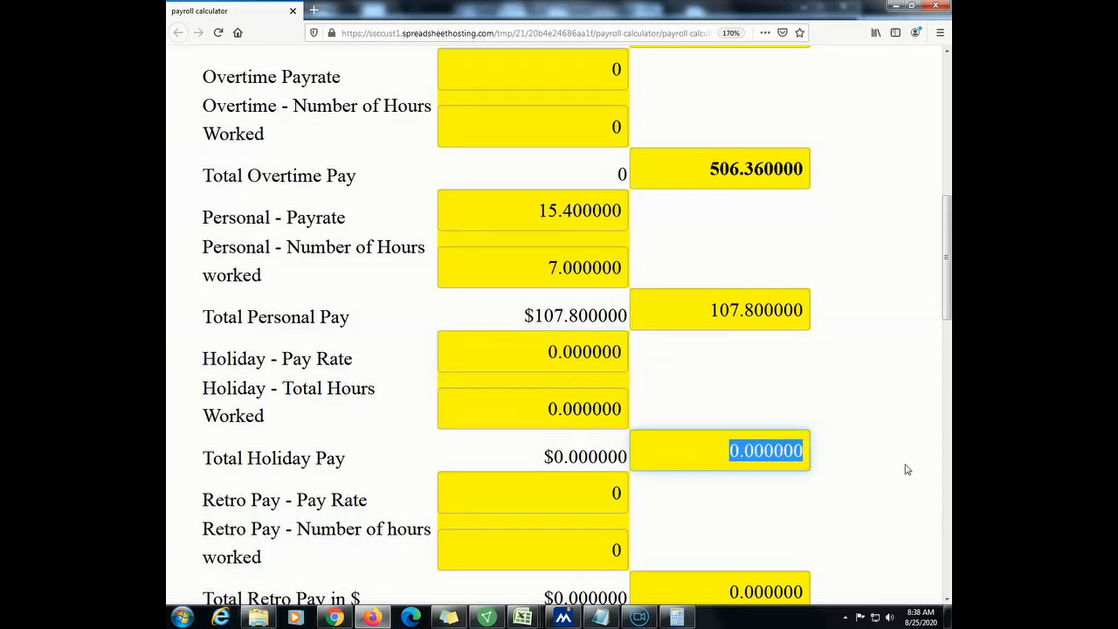
pyautogui.hotkey('ctrl', 'v')
pyautogui.click(555, 458)
# Look up the Retro Pay line on the pay statement and set the Total Retro Pay YTD to 69.30
pyautogui.scroll(-3, 557, 454)
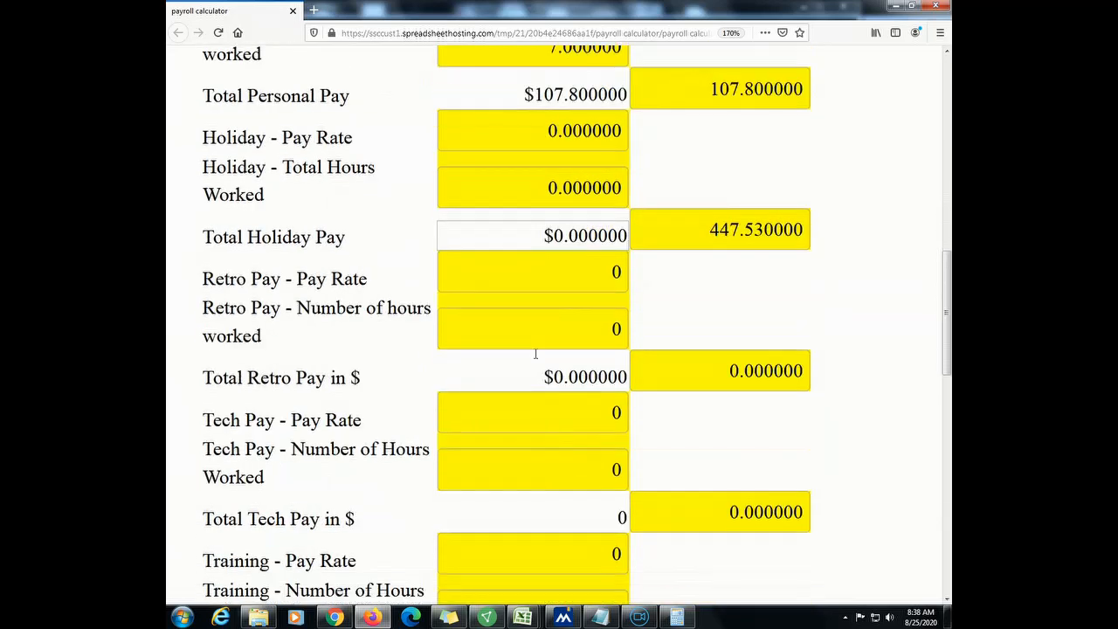
pyautogui.doubleClick(624, 272)
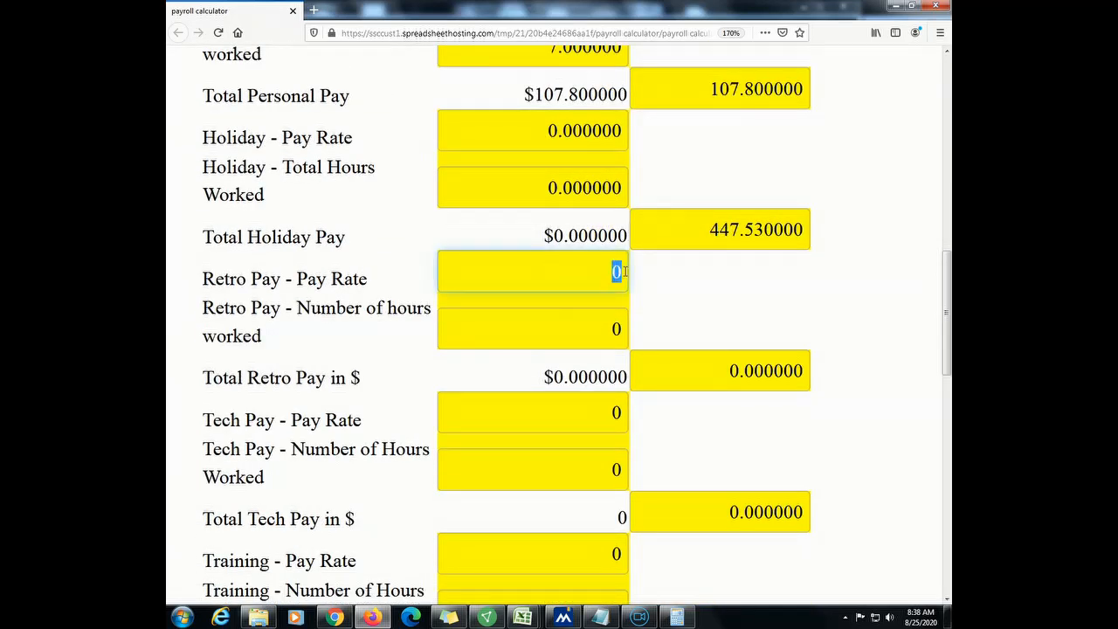
pyautogui.hotkey('alt', 'Tab')
pyautogui.hotkey('alt', 'Tab')
pyautogui.click(334, 617)
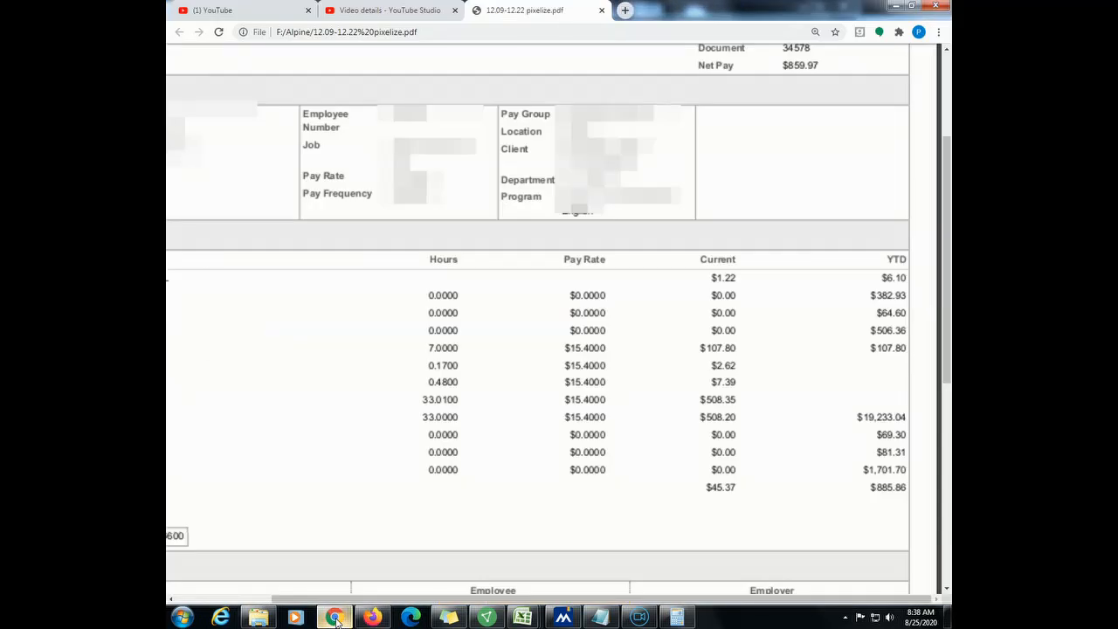
pyautogui.hscroll(-3, 592, 402)
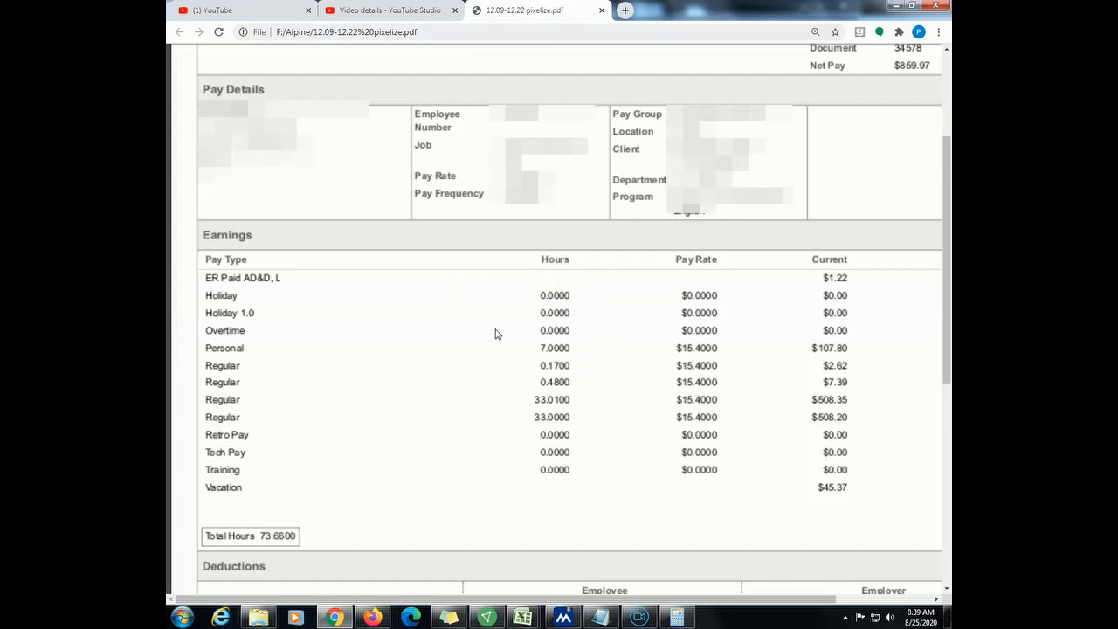
pyautogui.moveTo(789, 599); pyautogui.dragTo(899, 599)
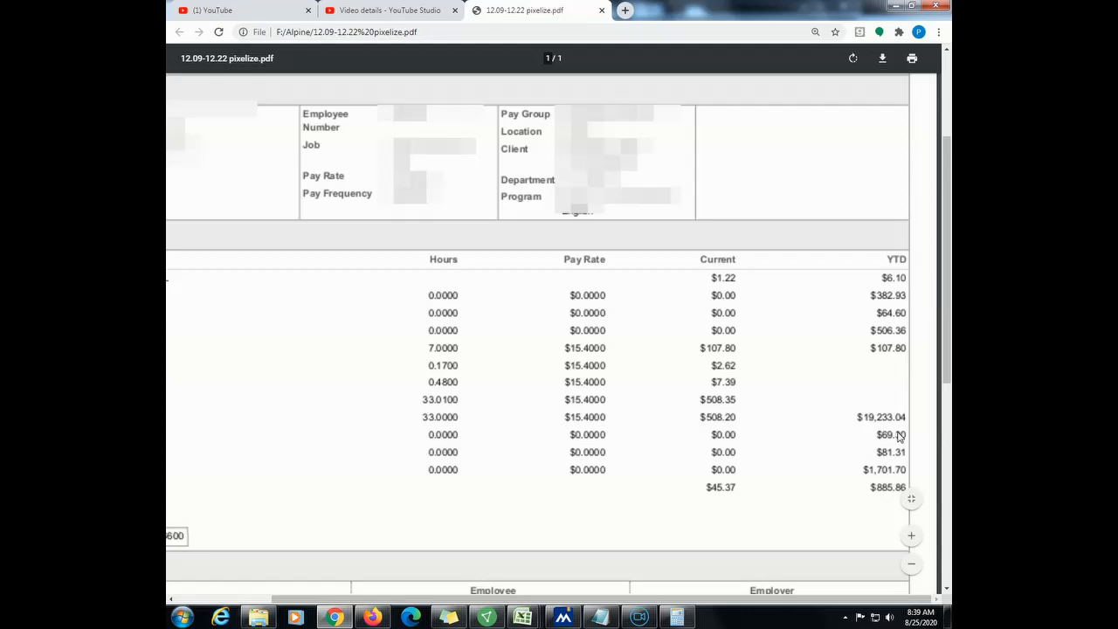
pyautogui.moveTo(812, 599); pyautogui.dragTo(927, 463)
pyautogui.hotkey('alt', 'Tab')
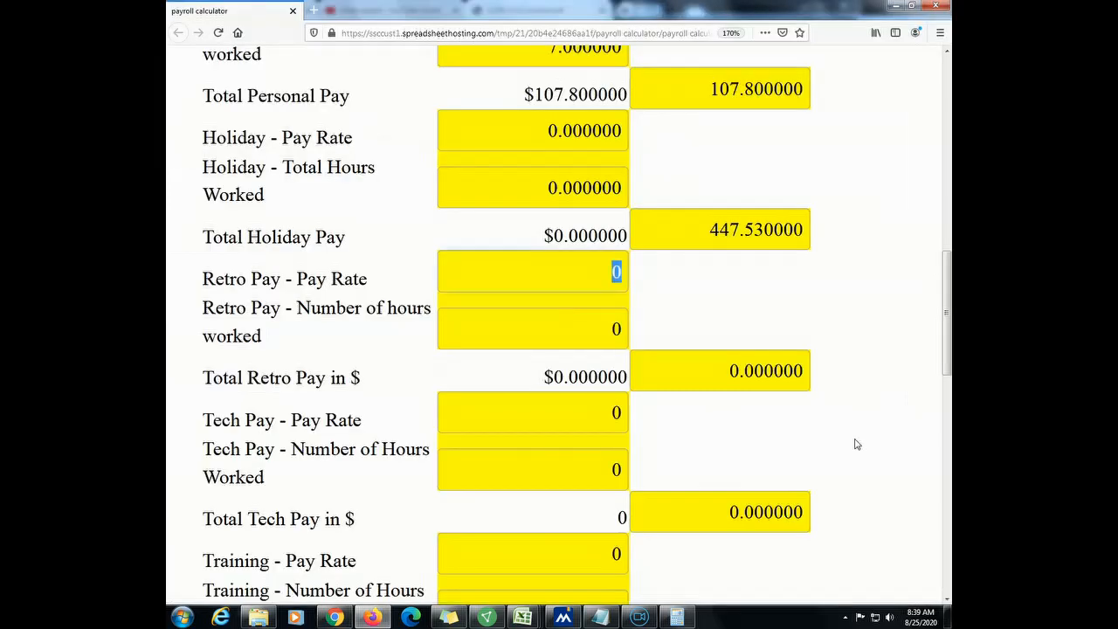
pyautogui.moveTo(730, 370); pyautogui.dragTo(950, 382)
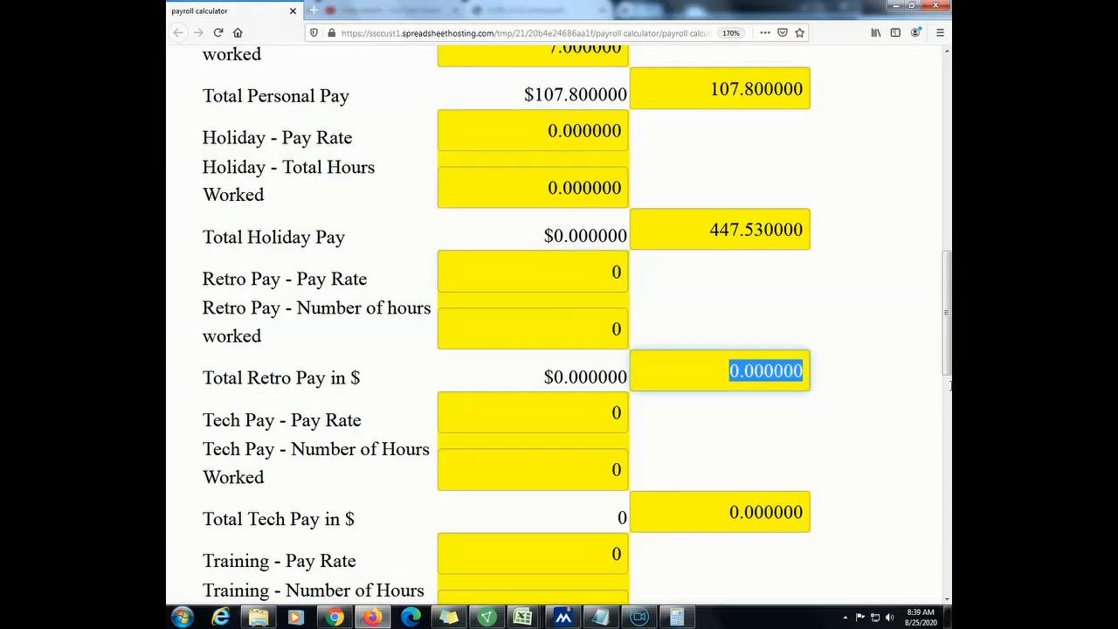
pyautogui.write('69.30')
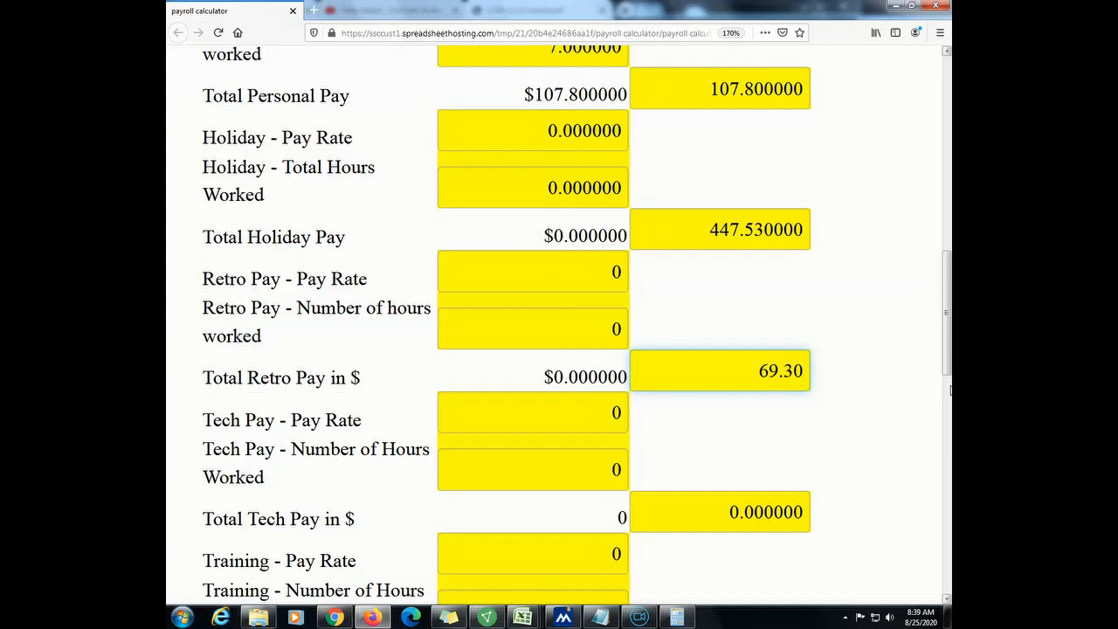
# Look up the Tech Pay line on the pay statement and set the Total Tech Pay YTD to 81.31
pyautogui.hotkey('alt', 'Tab')
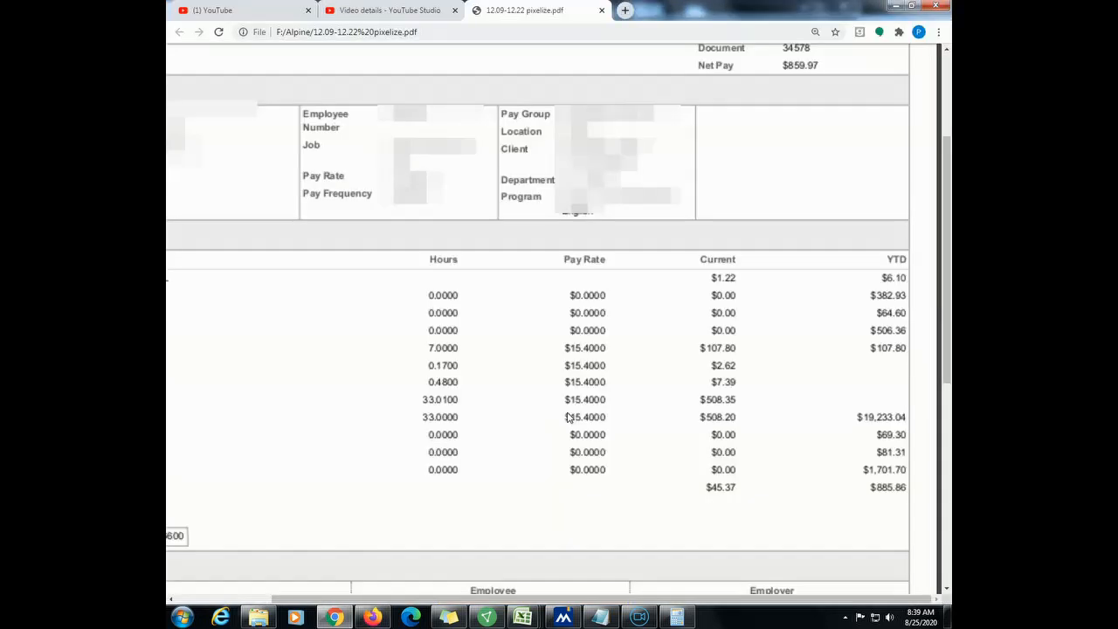
pyautogui.moveTo(738, 600); pyautogui.dragTo(643, 599)
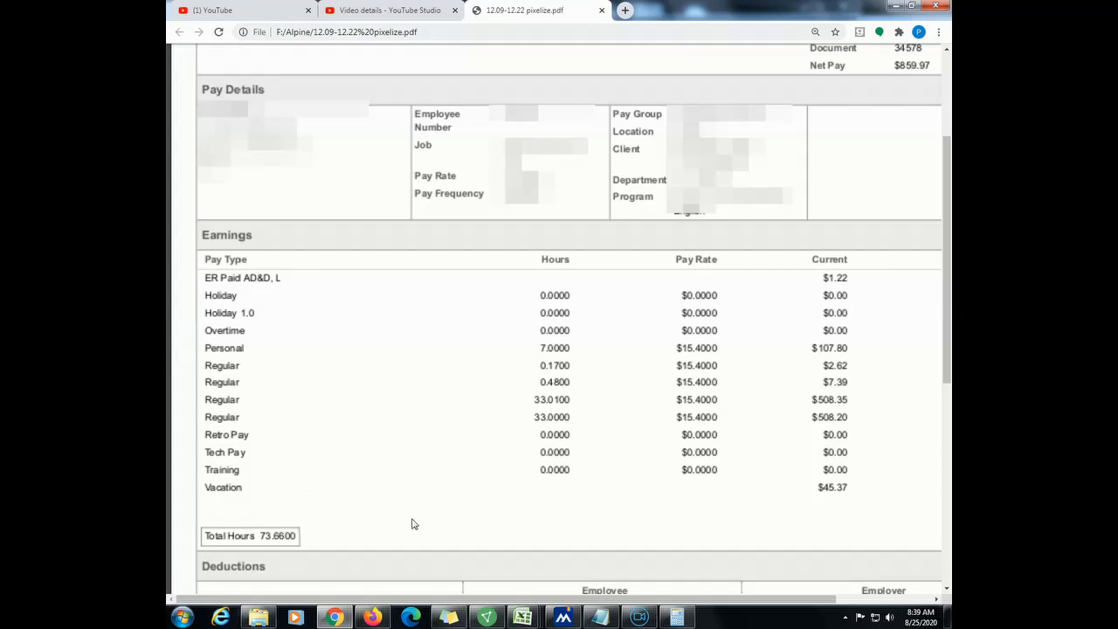
pyautogui.moveTo(604, 599); pyautogui.dragTo(789, 608)
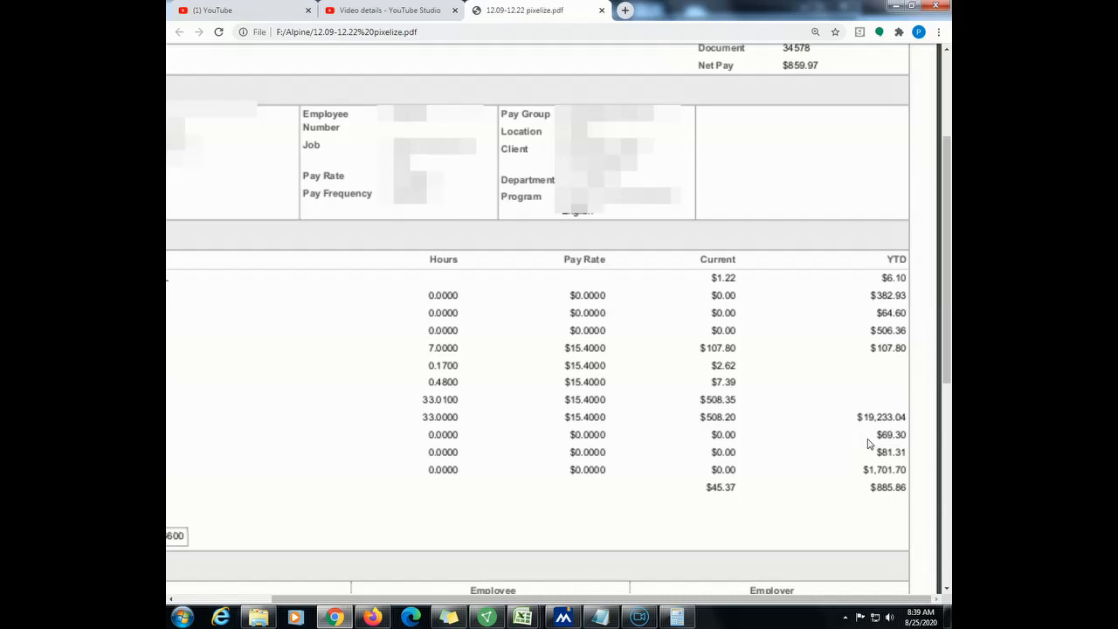
pyautogui.hotkey('alt', 'Tab')
pyautogui.hotkey('ctrl', 'a')
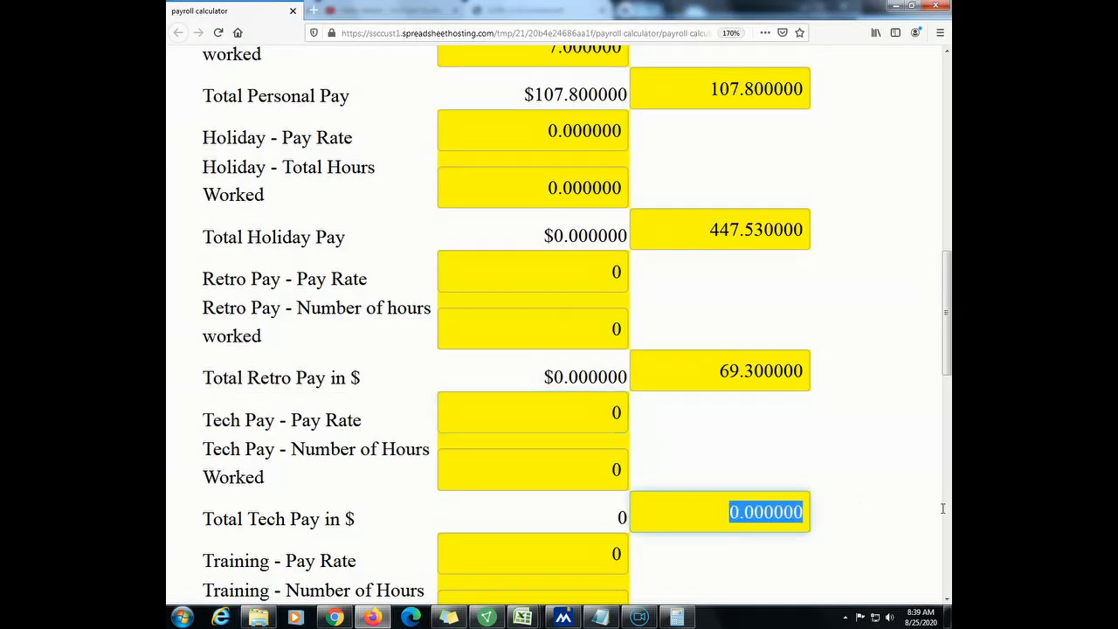
pyautogui.write('81.31')
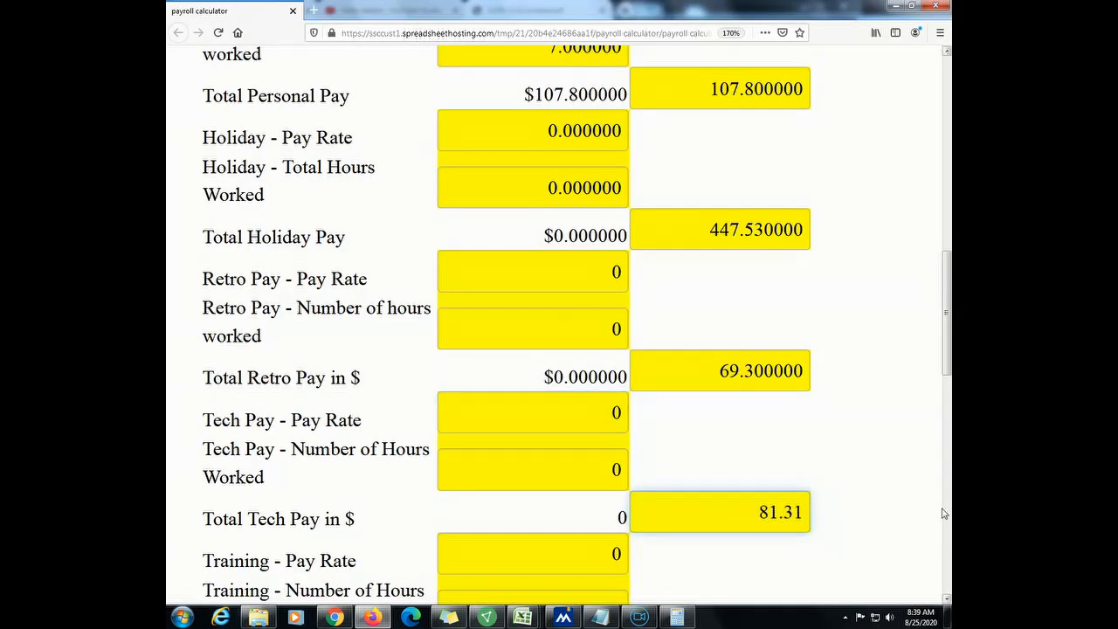
# Look up the Training line on the pay statement and set the Total Training Pay YTD to 1701.70
pyautogui.scroll(-3, 942, 511)
pyautogui.click(723, 429)
pyautogui.hotkey('alt', 'Tab')
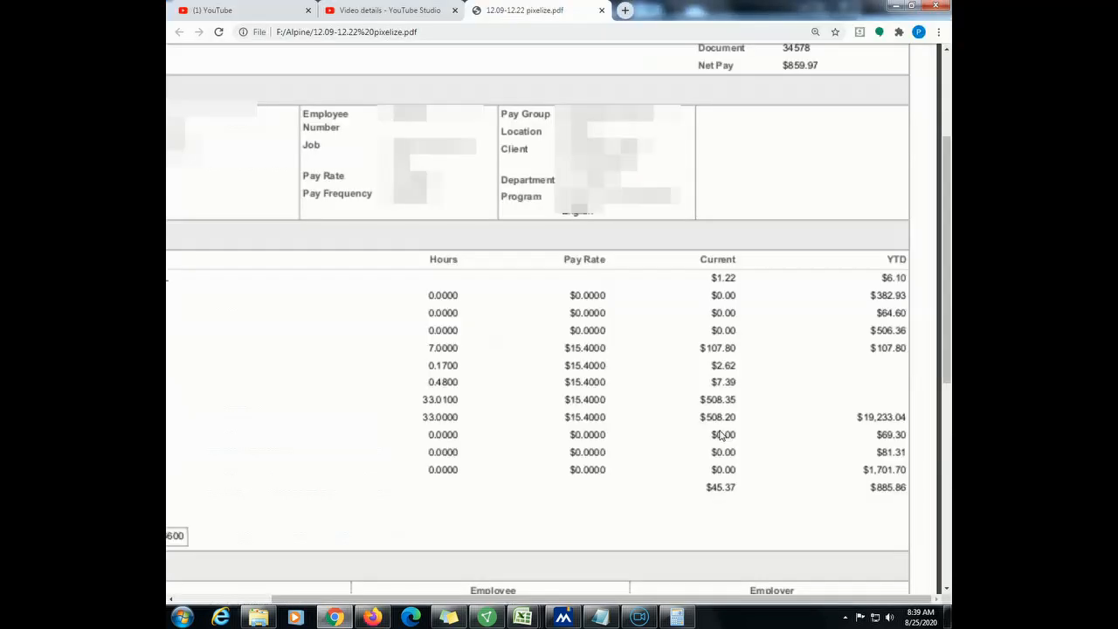
pyautogui.moveTo(571, 601); pyautogui.dragTo(600, 602)
pyautogui.hotkey('alt', 'Tab')
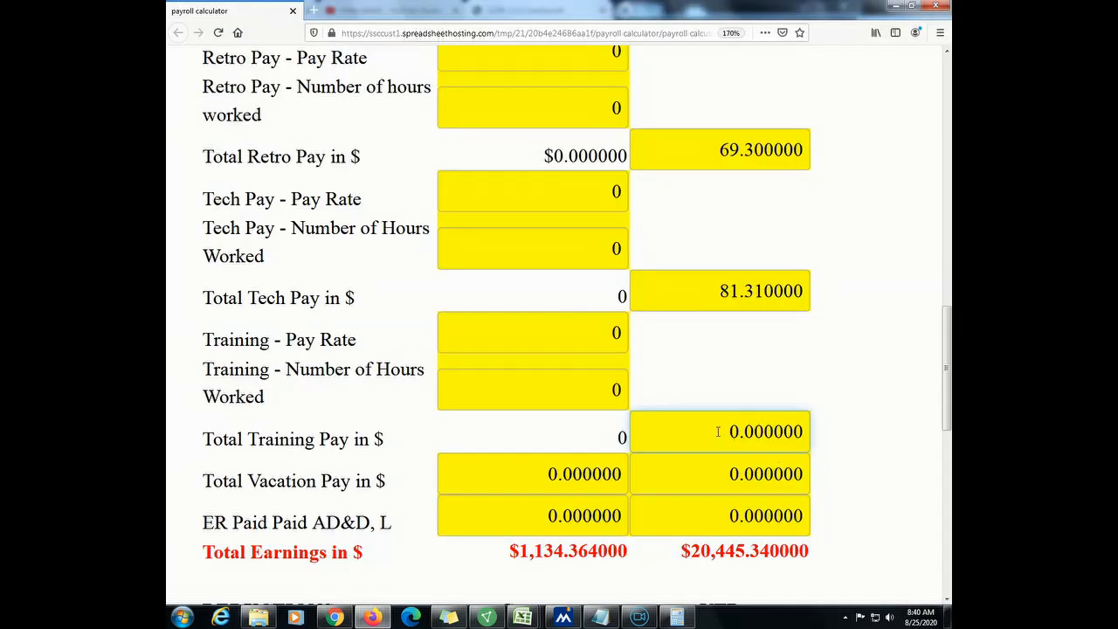
pyautogui.moveTo(728, 435); pyautogui.dragTo(906, 433)
pyautogui.write('1701.70')
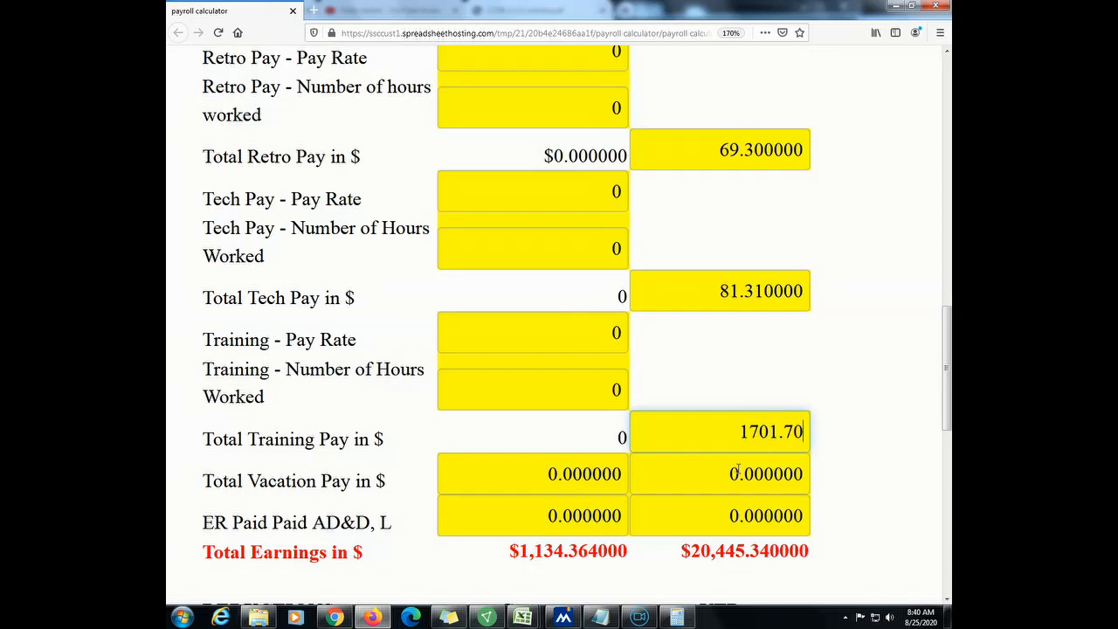
# Look up the Vacation line on the pay statement and set Total Vacation Pay to 45.37 current and 885.86 YTD
pyautogui.hotkey('alt', 'Tab')
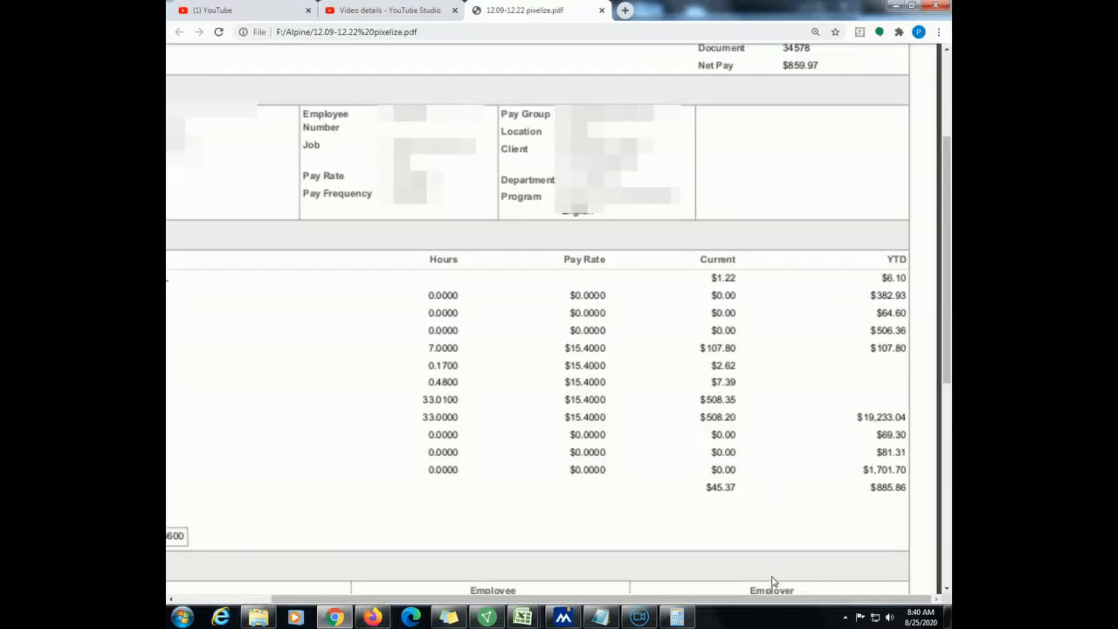
pyautogui.moveTo(775, 599); pyautogui.dragTo(653, 599)
pyautogui.hotkey('alt', 'Tab')
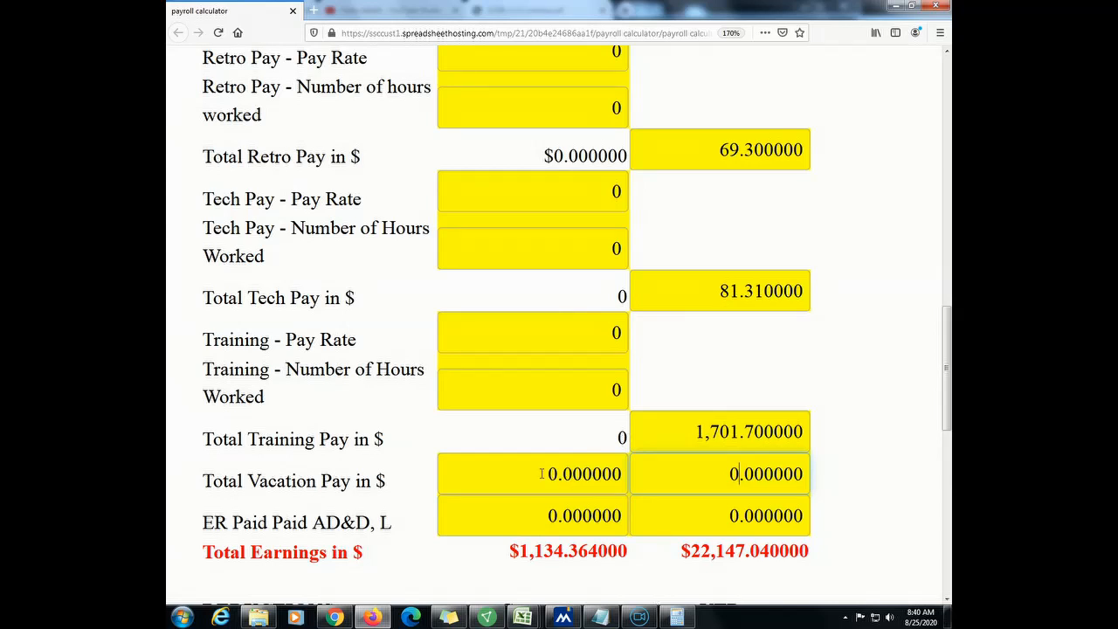
pyautogui.click(569, 472)
pyautogui.write('45.37')
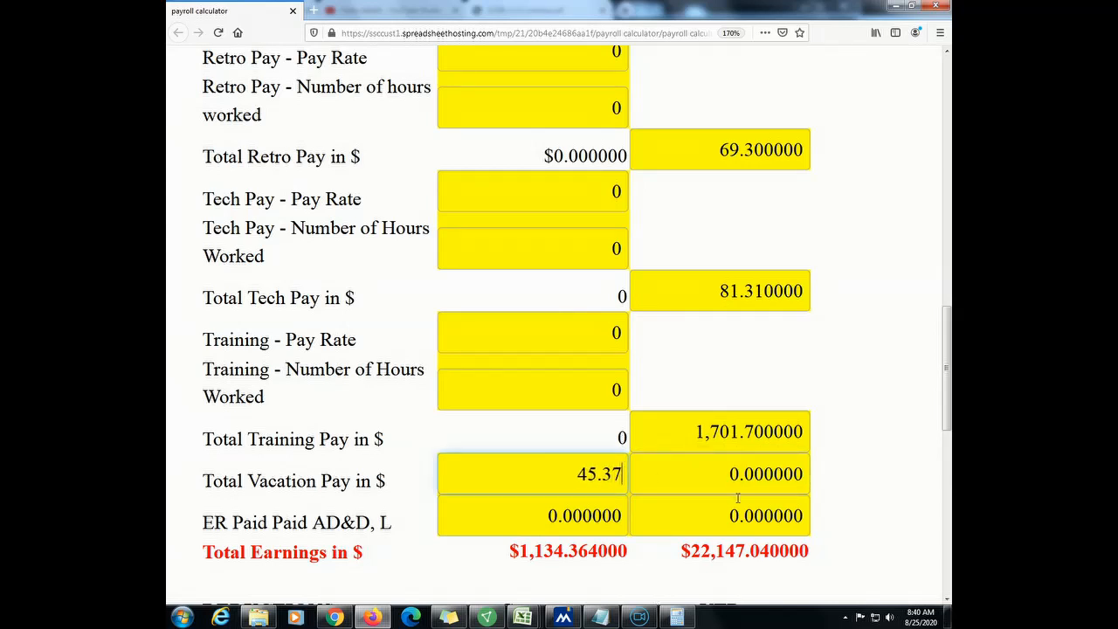
pyautogui.press('Tab')
pyautogui.hotkey('alt', 'Tab')
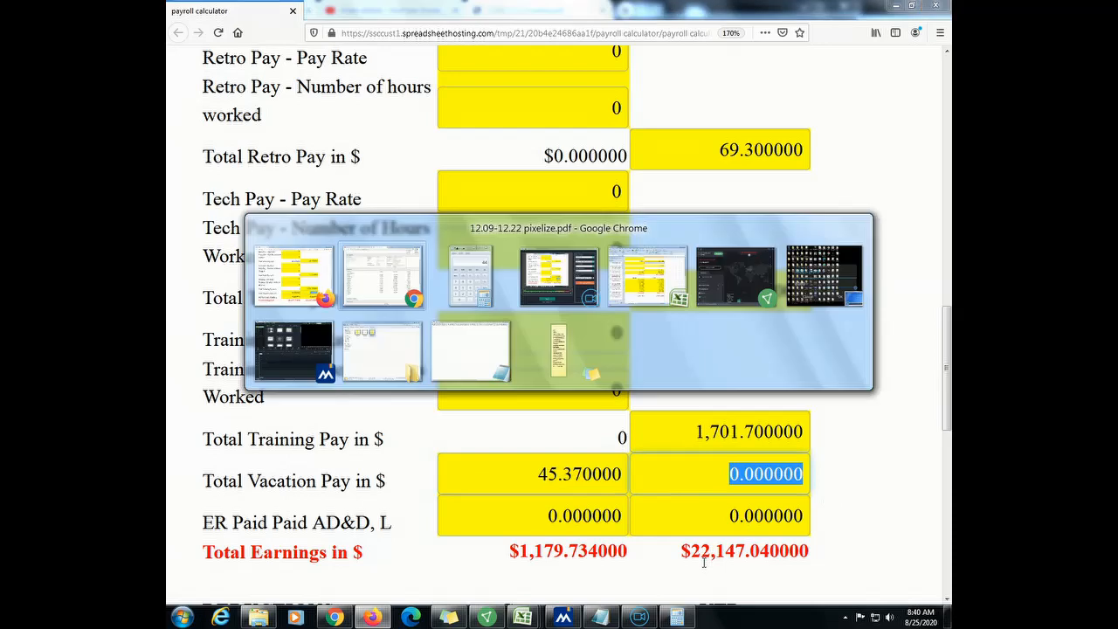
pyautogui.moveTo(704, 602); pyautogui.dragTo(828, 599)
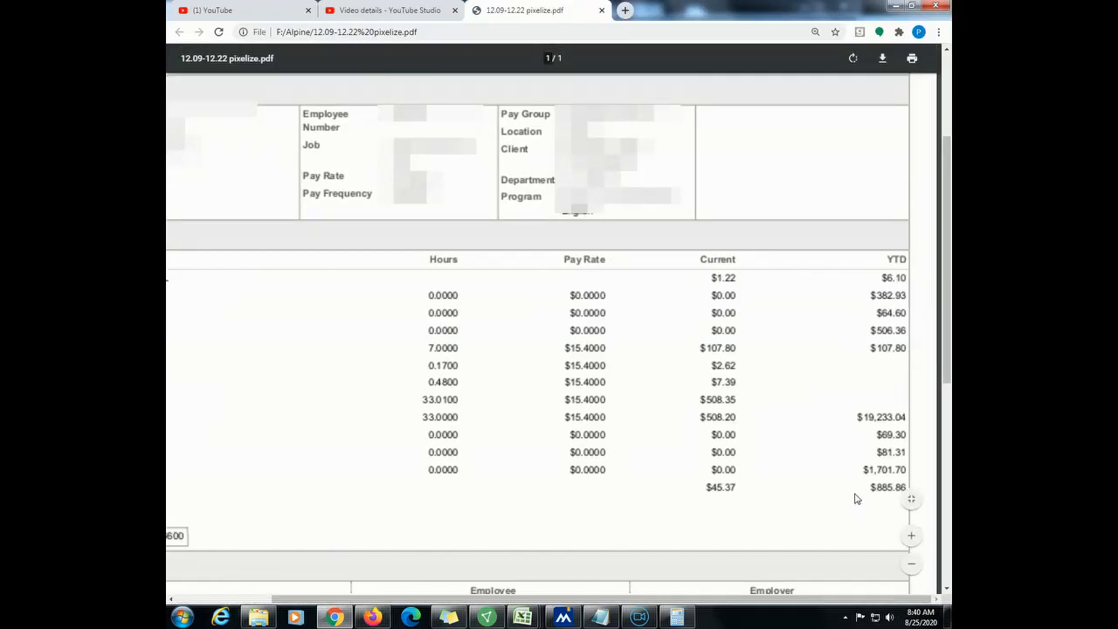
pyautogui.hotkey('alt', 'Tab')
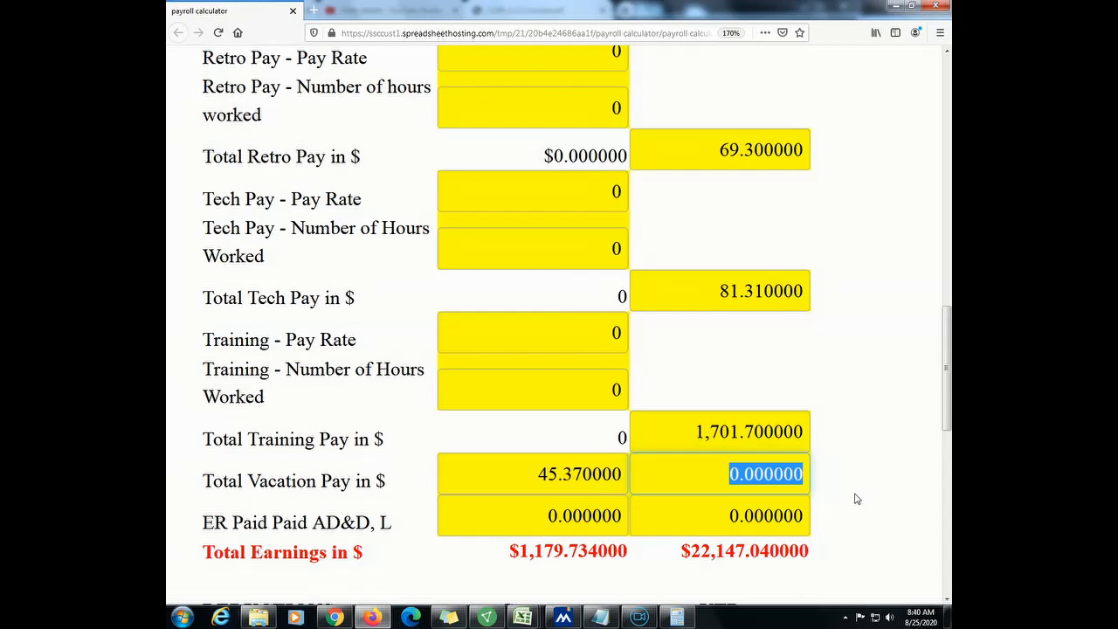
pyautogui.write('885.86')
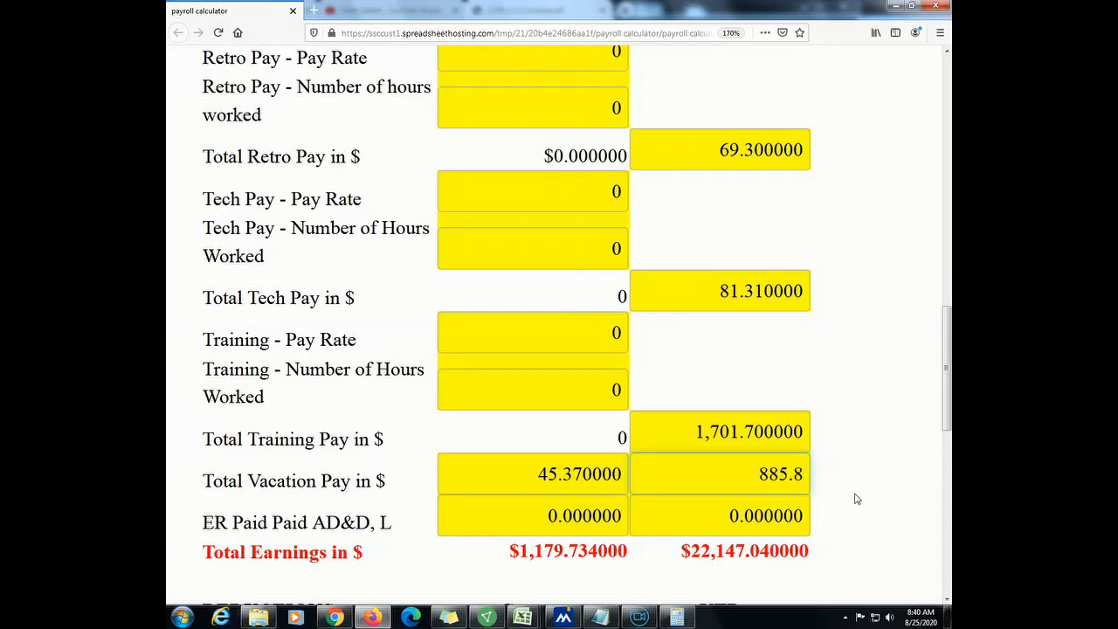
# Look up ER Paid AD&D, L on the pay statement, dismissing the color scheme prompt, and set its earnings to 1.22 current and 6.10 YTD
pyautogui.click(563, 514)
pyautogui.moveTo(537, 514); pyautogui.dragTo(669, 512)
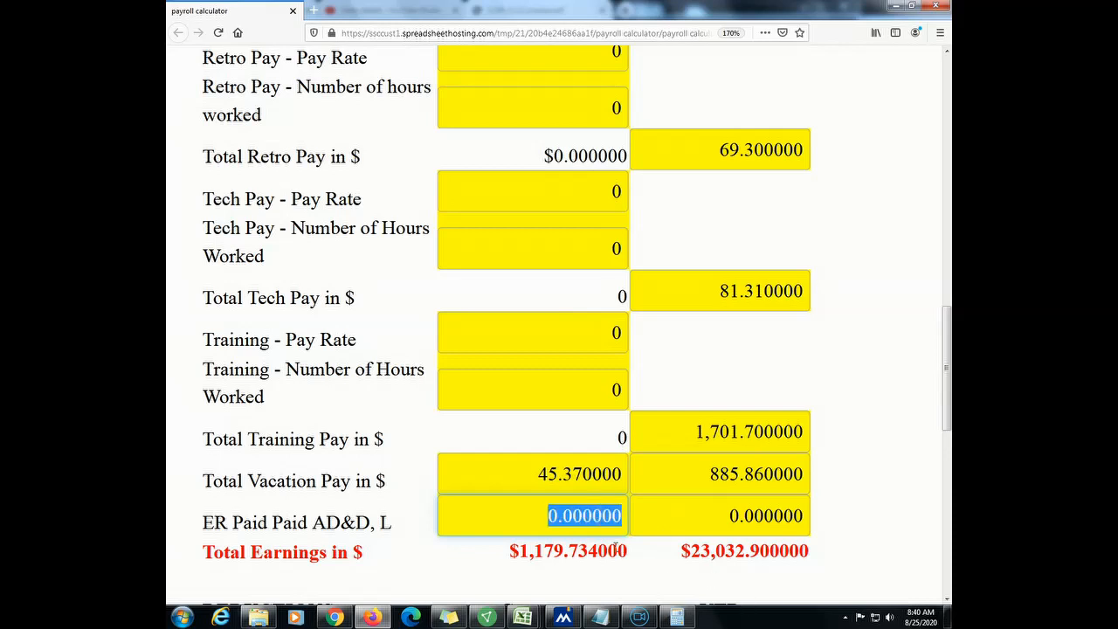
pyautogui.scroll(-2, 742, 601)
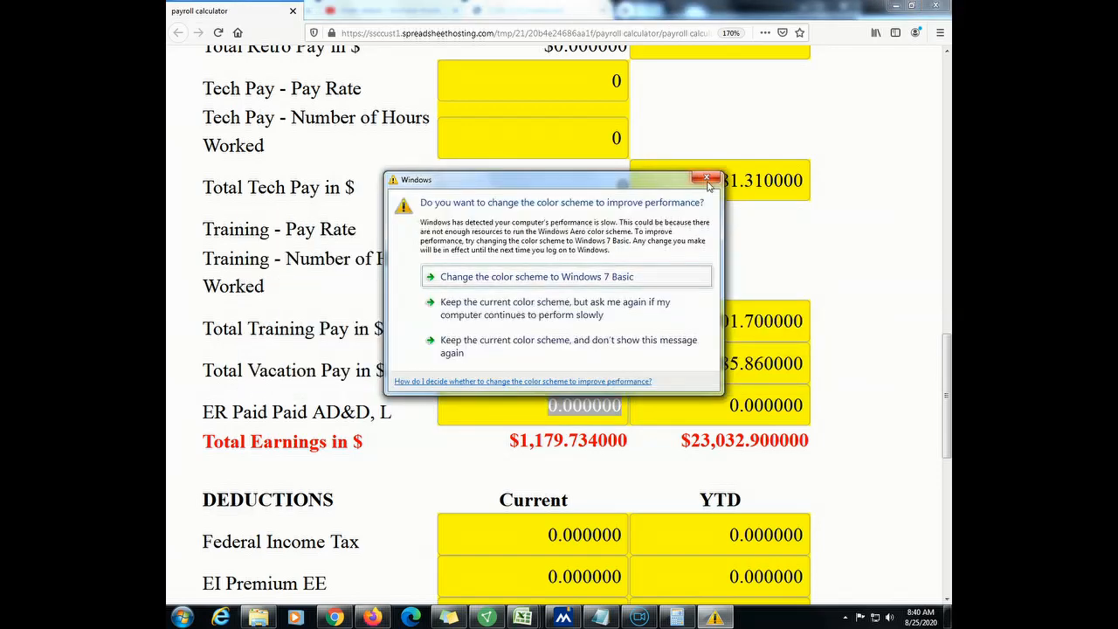
pyautogui.click(699, 182)
pyautogui.hotkey('alt', 'Tab')
pyautogui.scroll(3, 582, 326)
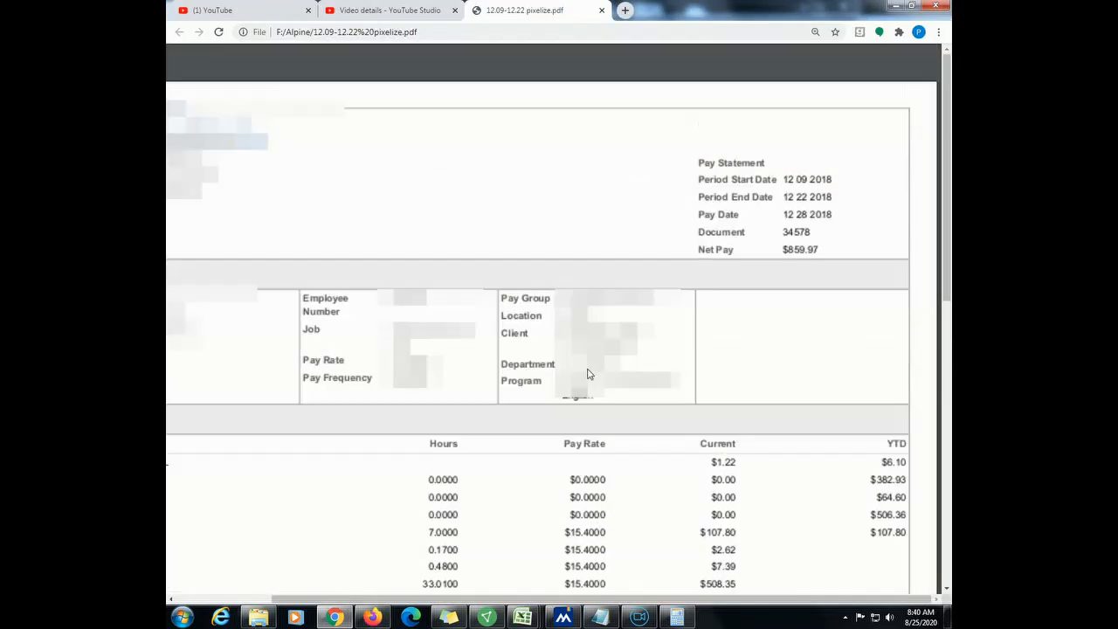
pyautogui.scroll(-2, 597, 417)
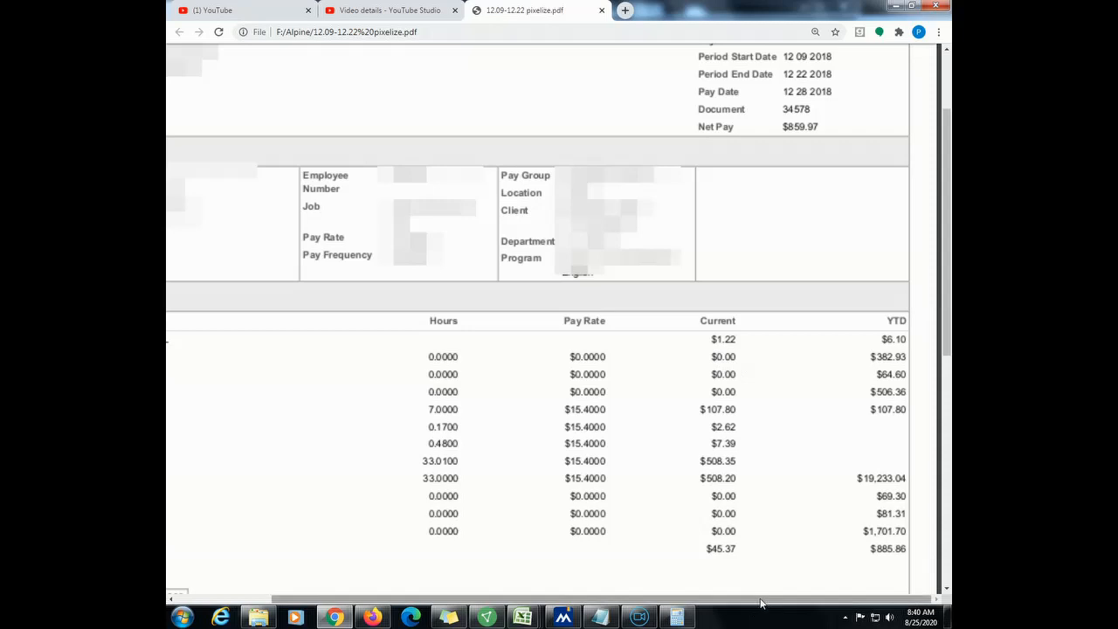
pyautogui.moveTo(720, 605)
pyautogui.mouseDown()
pyautogui.moveTo(564, 593)
pyautogui.moveTo(725, 601)
pyautogui.mouseUp()
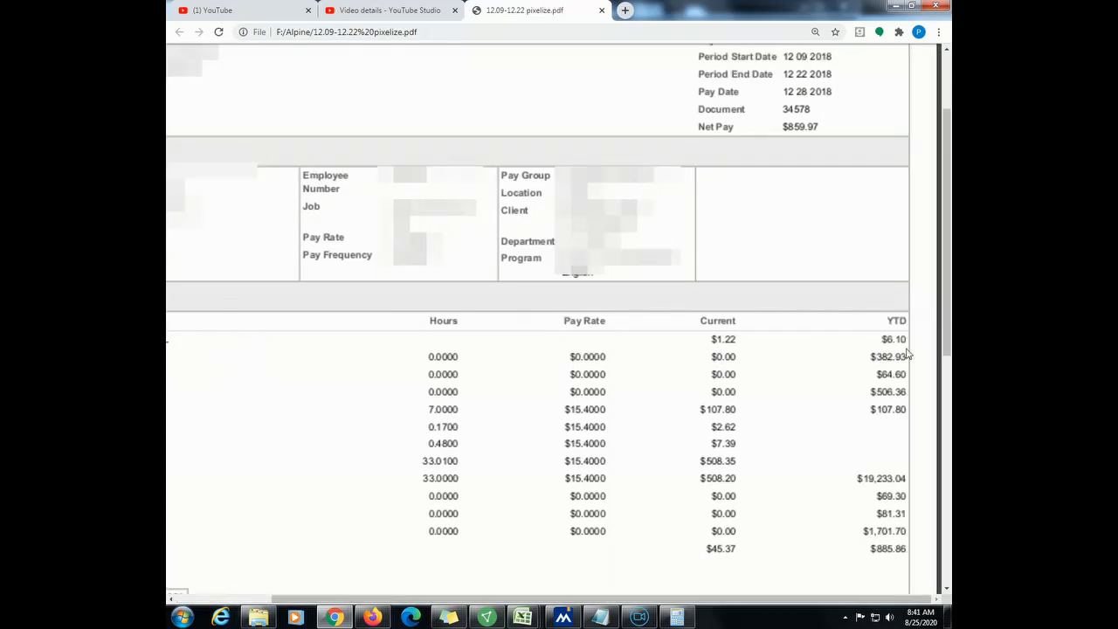
pyautogui.hotkey('alt', 'Tab')
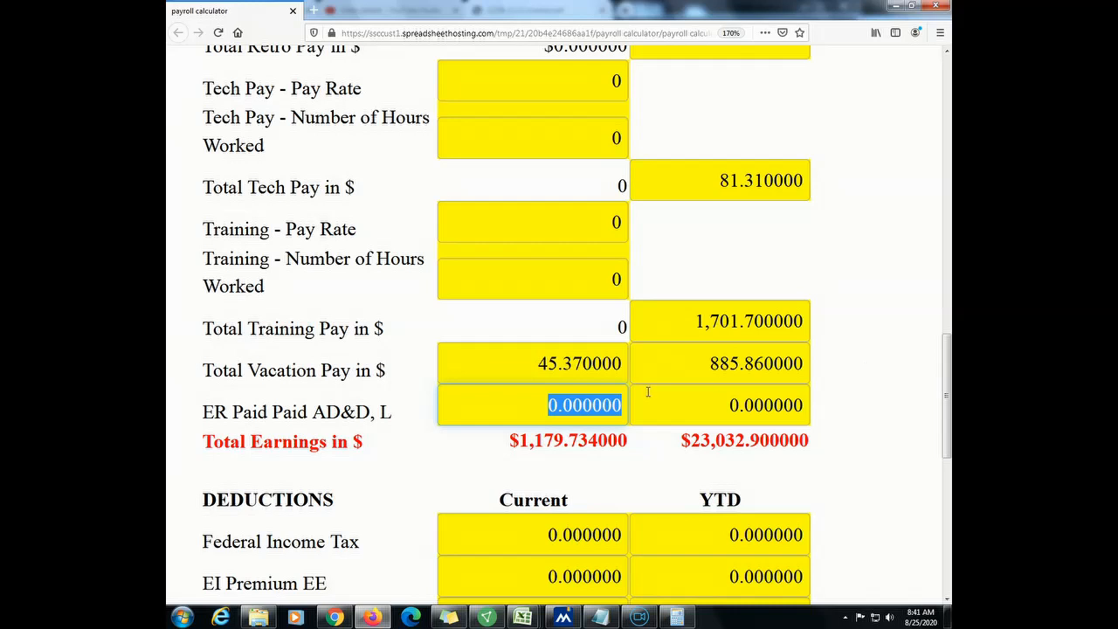
pyautogui.write('1.22')
pyautogui.press('Tab')
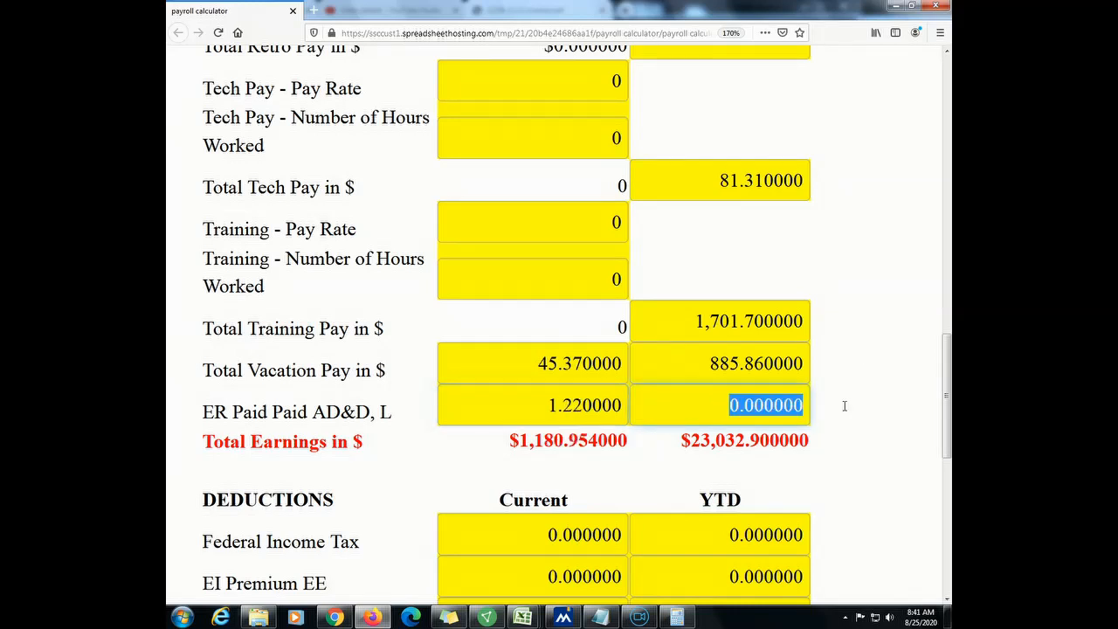
pyautogui.write('6.10')
pyautogui.click(746, 433)
# Compare the calculator's current and YTD Total Earnings with the gross amounts in the pay statement's Pay Summary
pyautogui.scroll(-3, 762, 439)
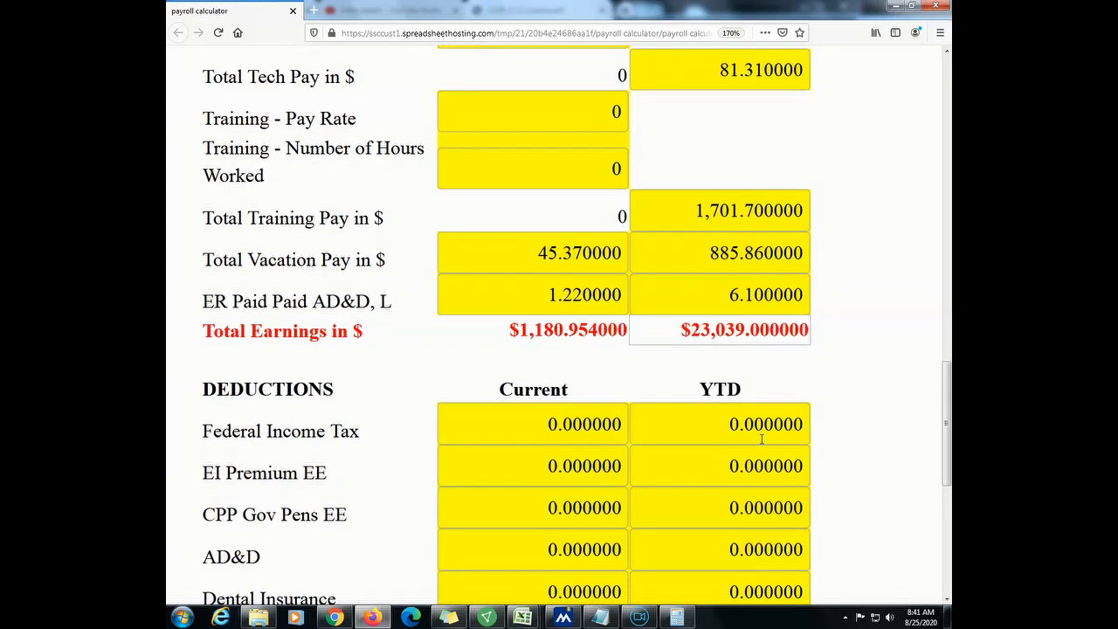
pyautogui.moveTo(520, 330); pyautogui.dragTo(575, 329)
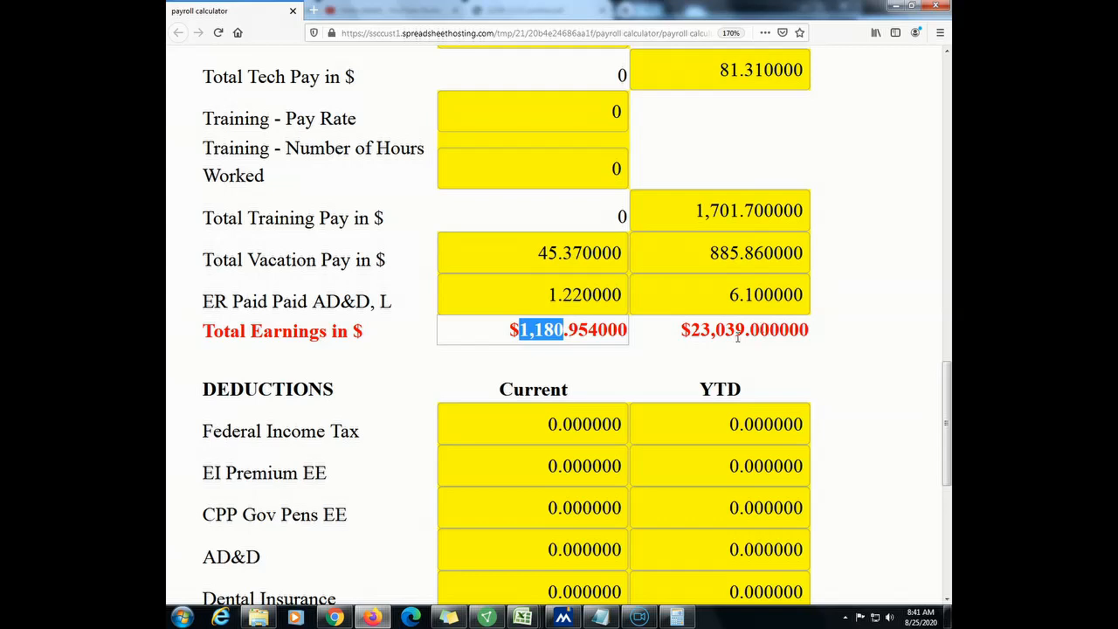
pyautogui.moveTo(681, 330); pyautogui.dragTo(831, 332)
pyautogui.hotkey('alt', 'Tab')
pyautogui.scroll(-7, 705, 427)
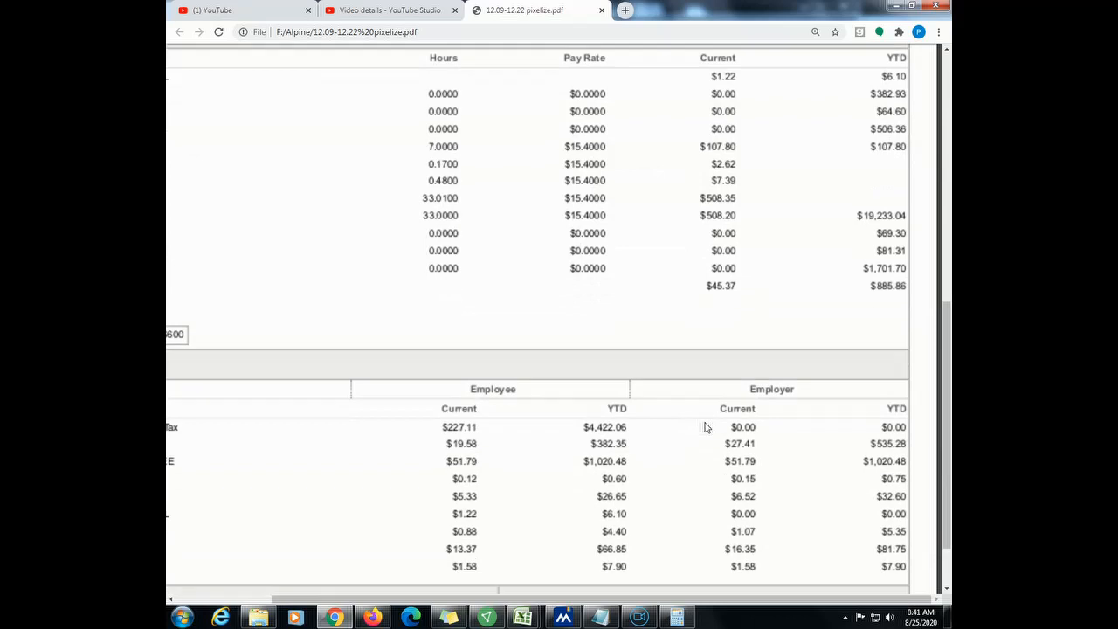
pyautogui.moveTo(778, 599); pyautogui.dragTo(673, 599)
pyautogui.scroll(-2, 632, 496)
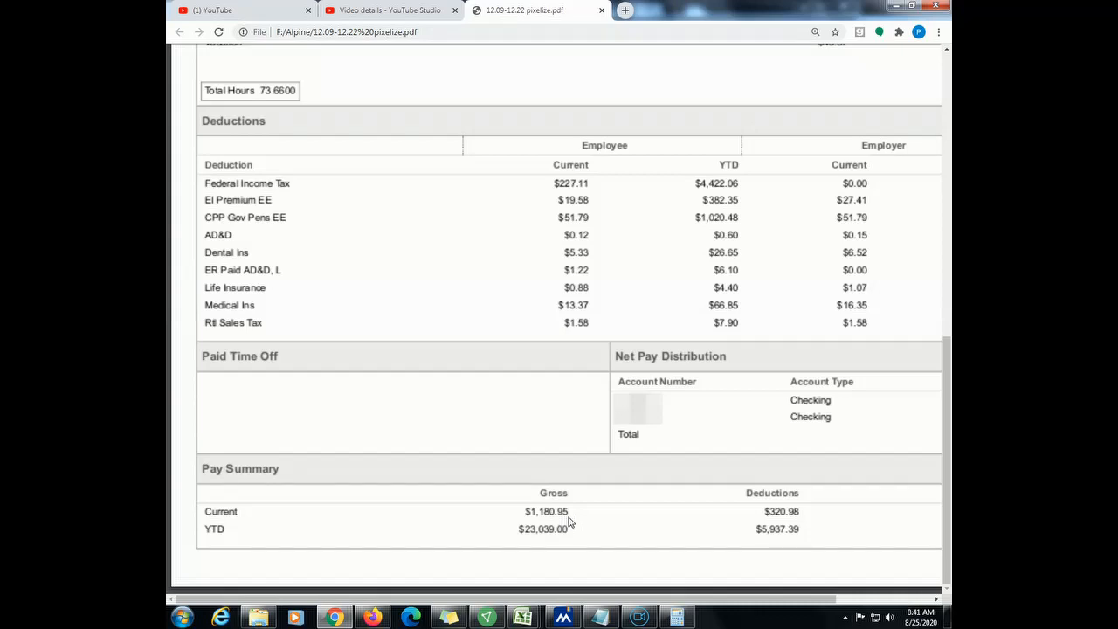
pyautogui.hotkey('alt', 'Tab')
pyautogui.moveTo(519, 330); pyautogui.dragTo(559, 329)
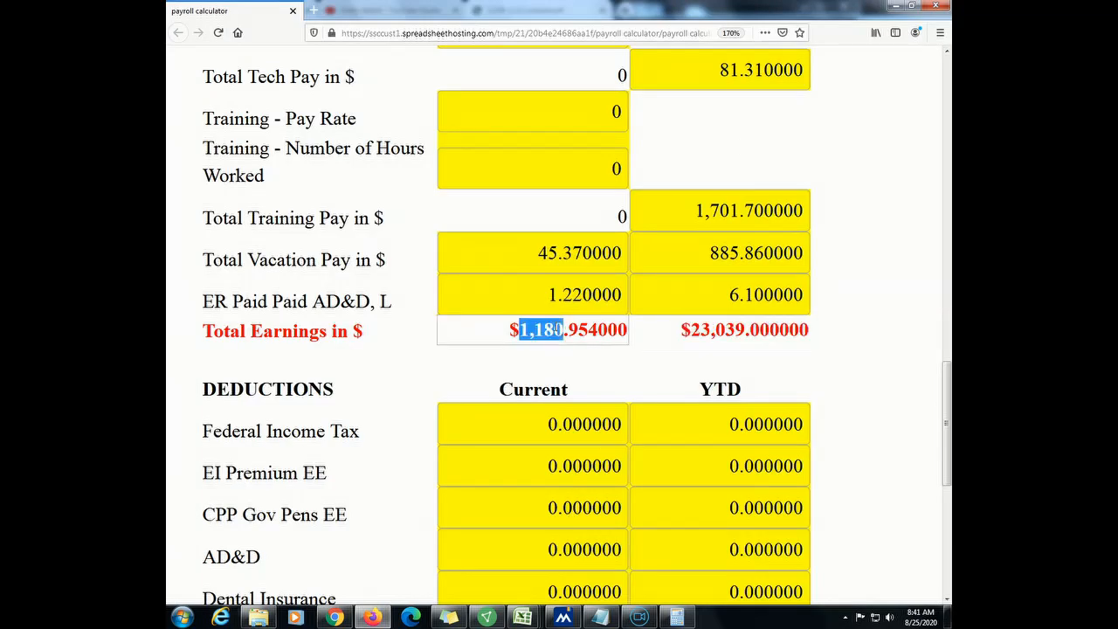
pyautogui.hotkey('alt', 'Tab')
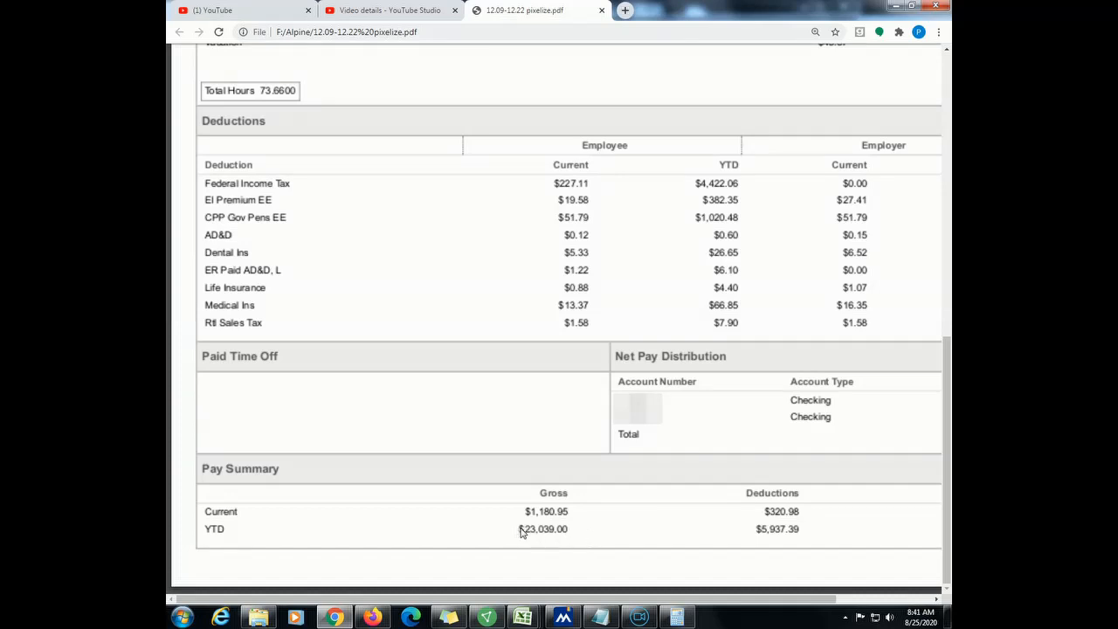
pyautogui.hotkey('alt', 'Tab')
pyautogui.click(716, 323)
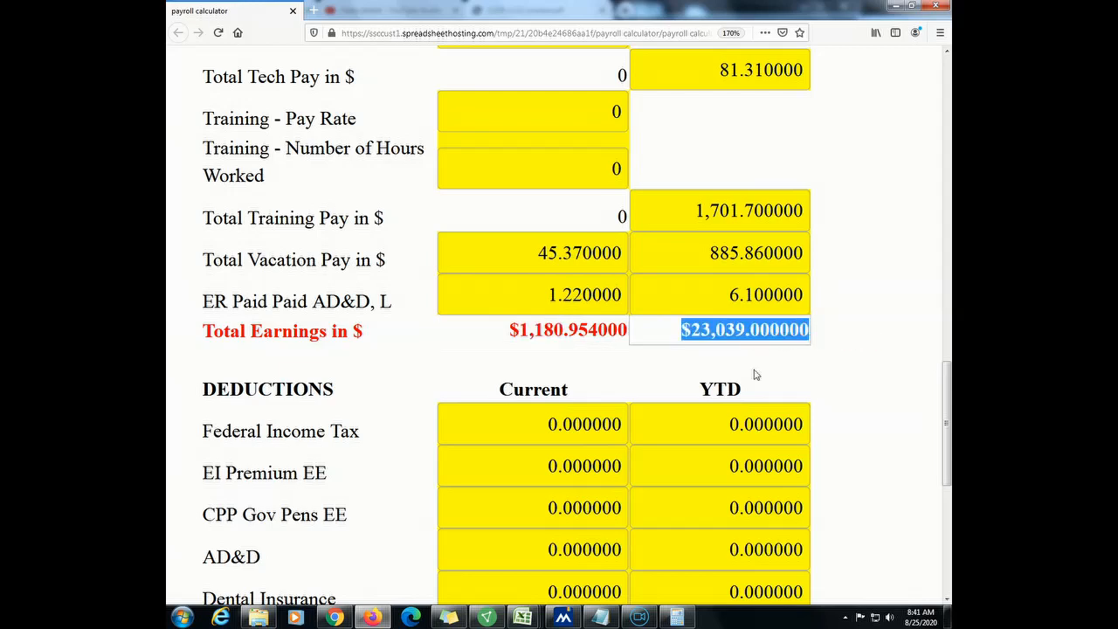
# Look up Federal Income Tax in the pay statement's employee deductions and set the deduction to 227.11 current and 4422.06 YTD
pyautogui.scroll(-2, 742, 367)
pyautogui.scroll(-2, 735, 388)
pyautogui.scroll(2, 664, 306)
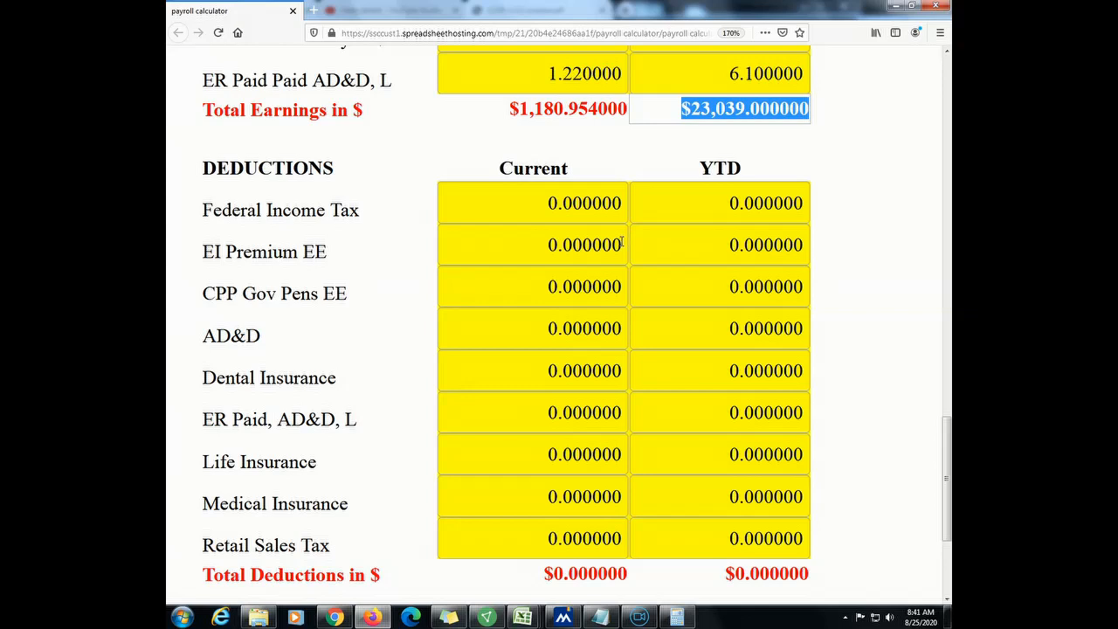
pyautogui.hotkey('alt', 'Tab')
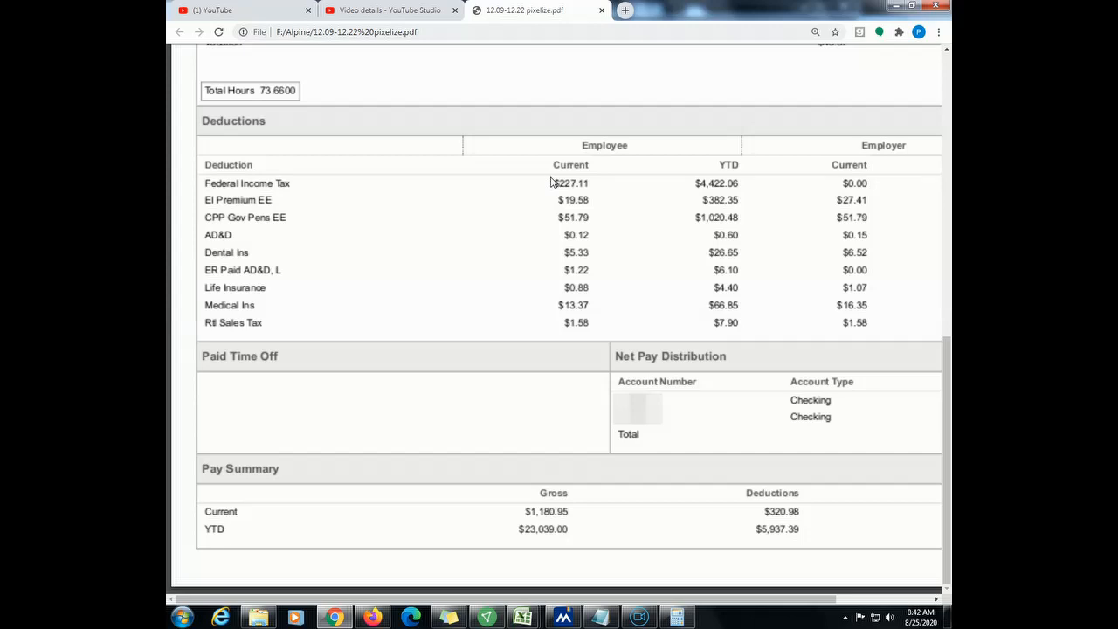
pyautogui.hotkey('alt', 'Tab')
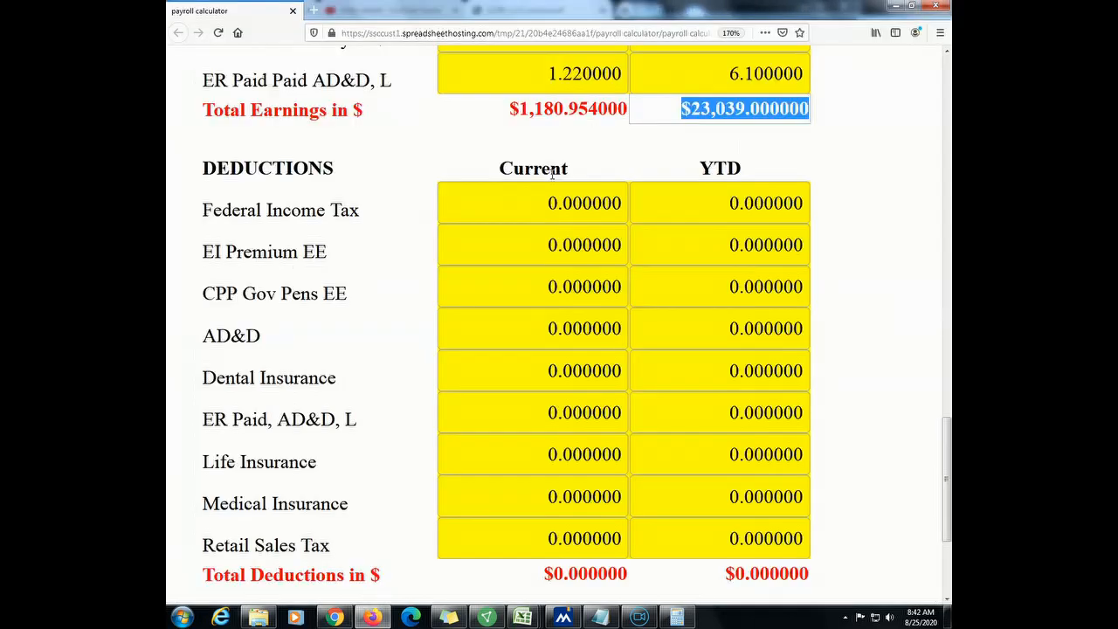
pyautogui.click(556, 203)
pyautogui.write('227.11')
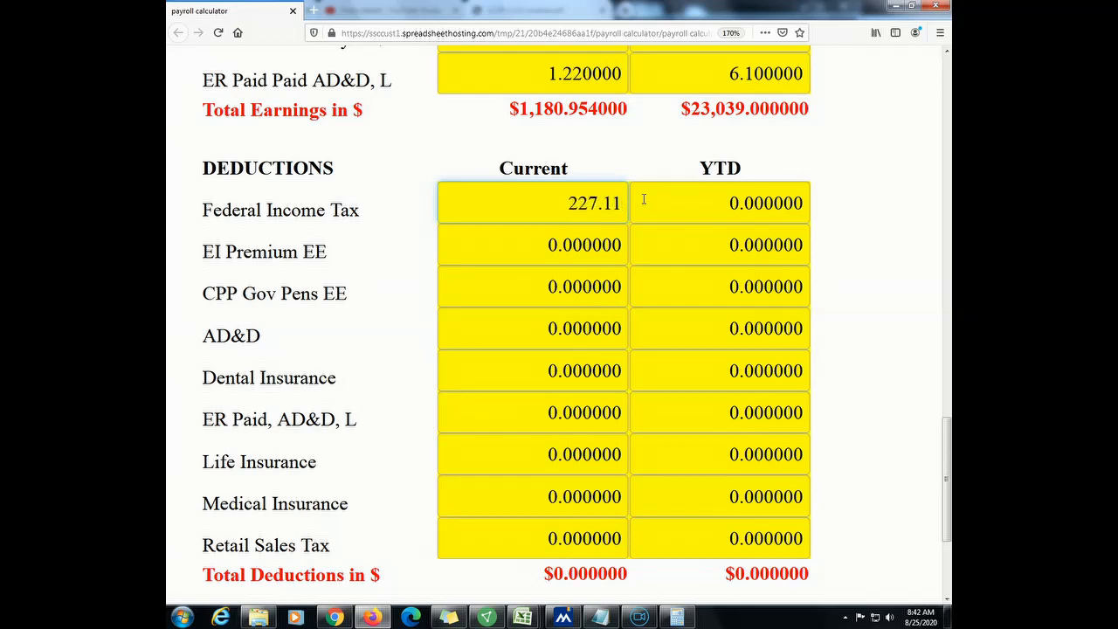
pyautogui.moveTo(731, 203); pyautogui.dragTo(812, 209)
pyautogui.hotkey('alt', 'Tab')
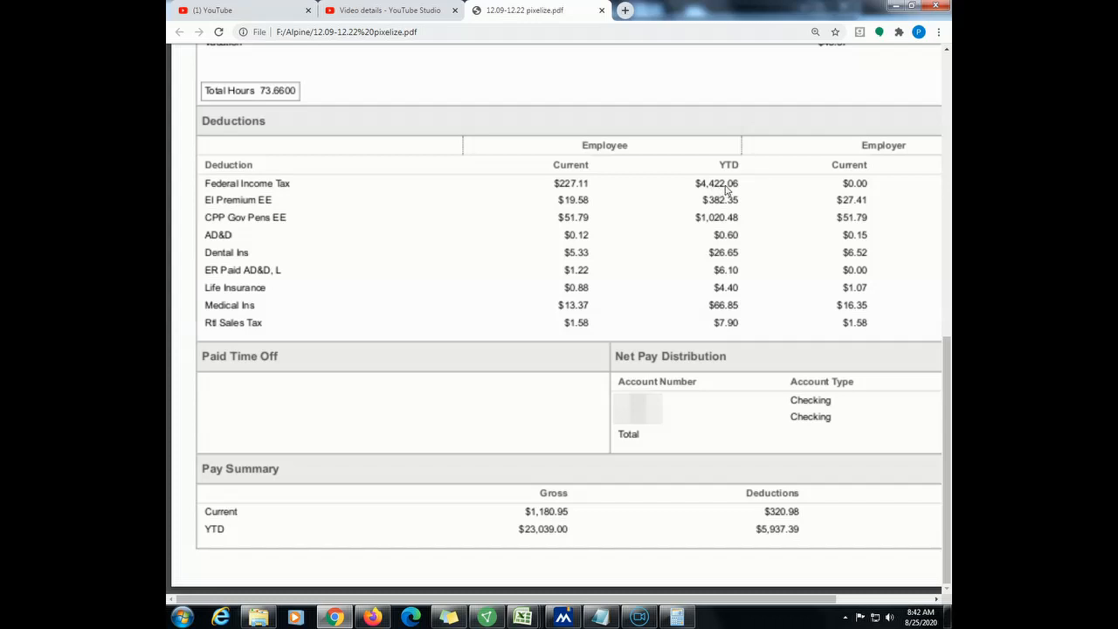
pyautogui.hotkey('alt', 'Tab')
pyautogui.write('4422.06')
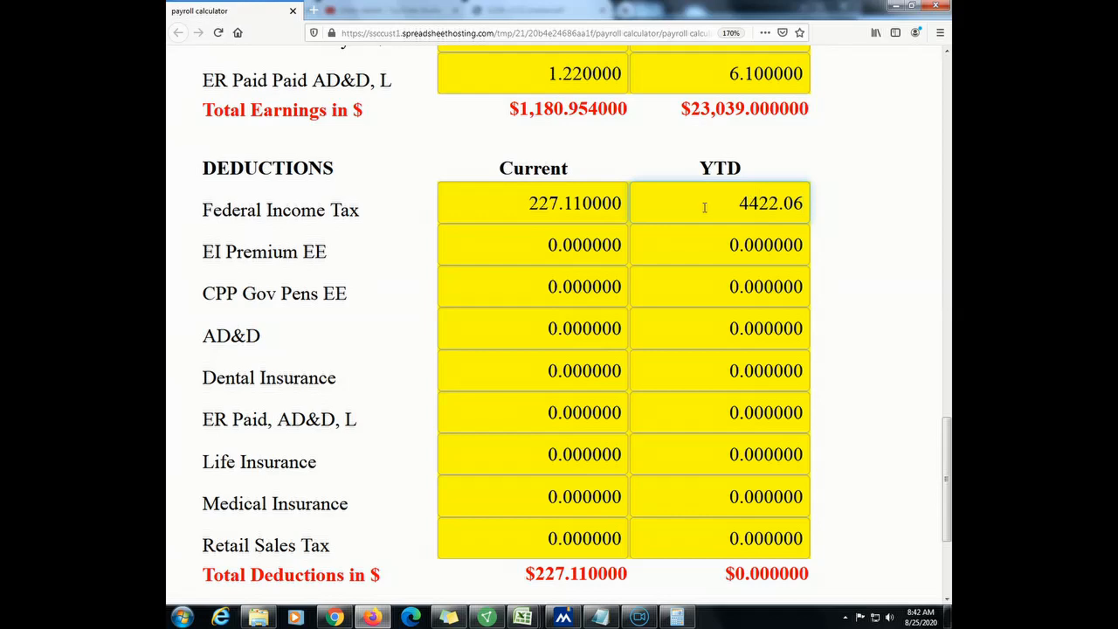
# Look up EI Premium EE in the pay statement's employee deductions and set the deduction to 19.58 current and 382.35 YTD
pyautogui.click(542, 246)
pyautogui.hotkey('alt', 'Tab')
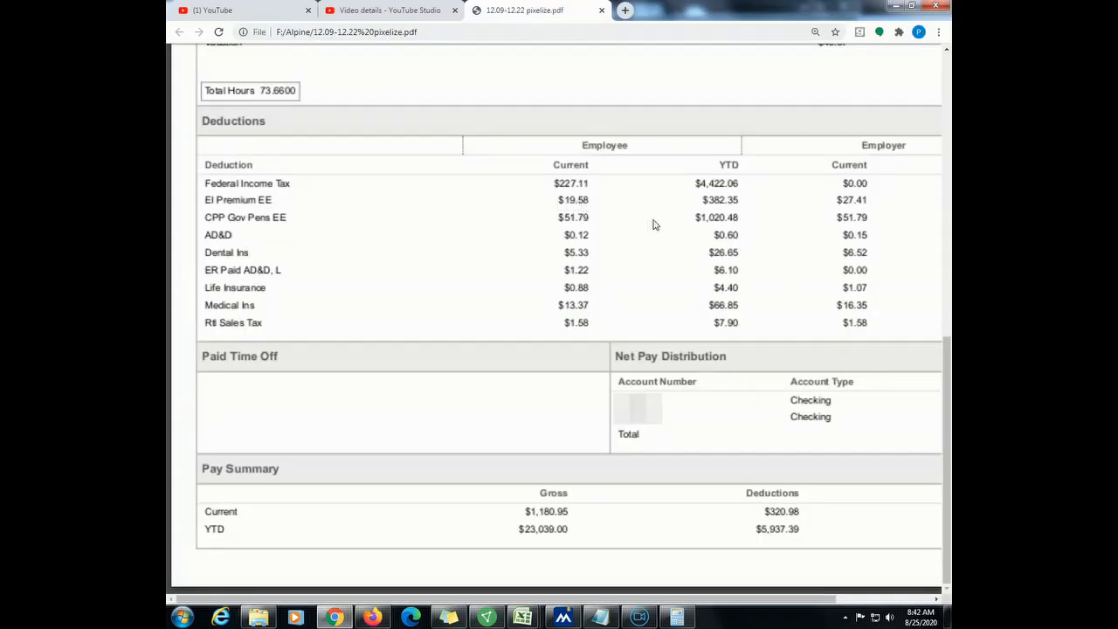
pyautogui.hotkey('alt', 'Tab')
pyautogui.write('19.58')
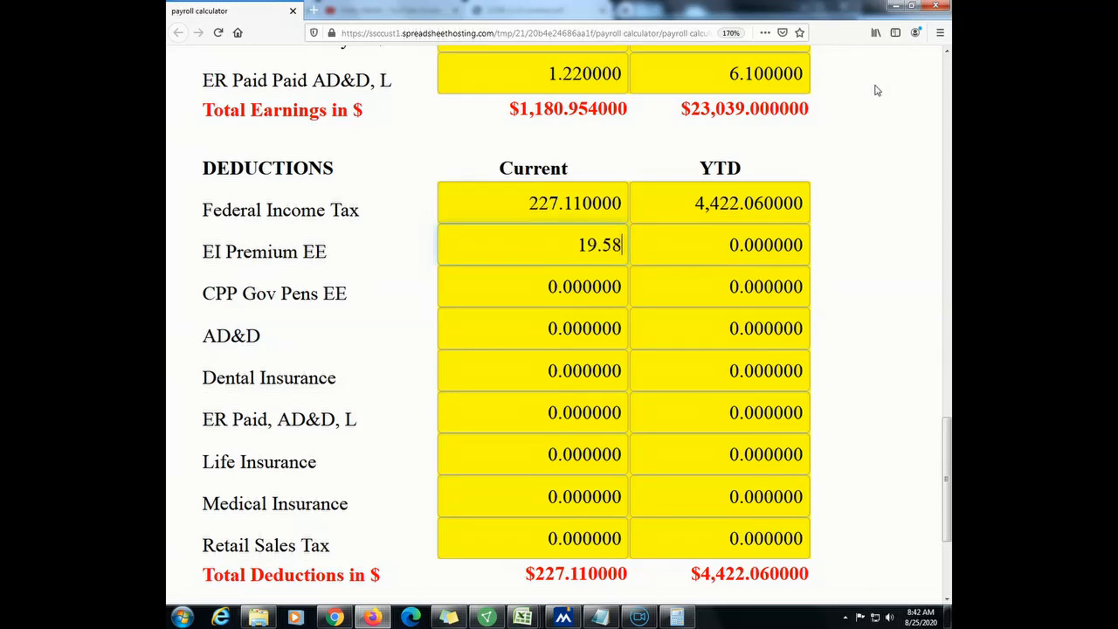
pyautogui.press('Tab')
pyautogui.hotkey('alt', 'Tab')
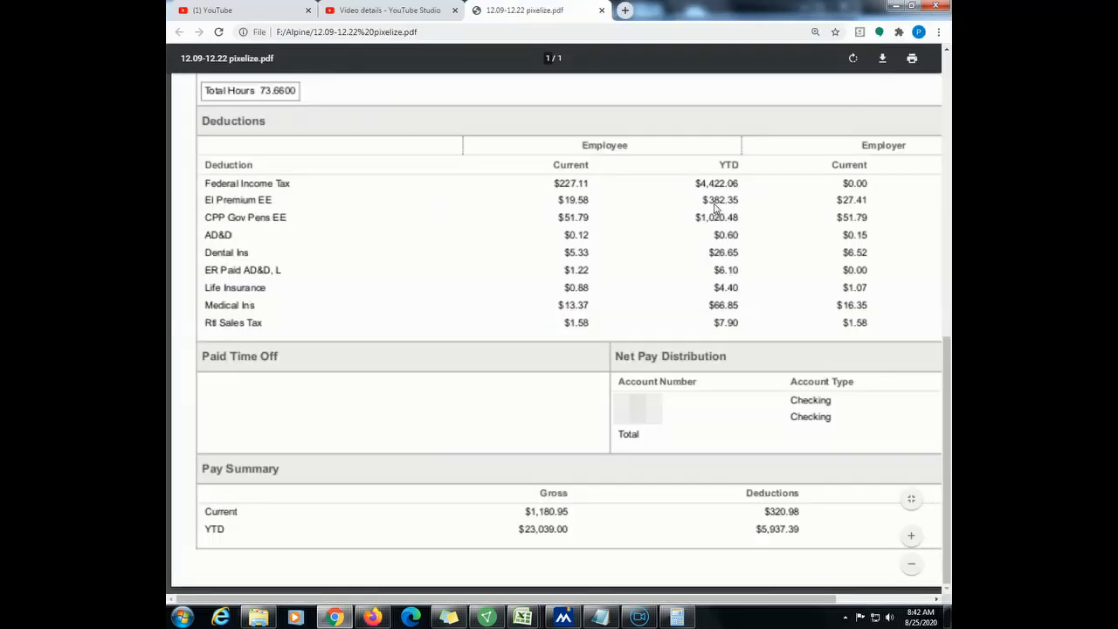
pyautogui.hotkey('alt', 'Tab')
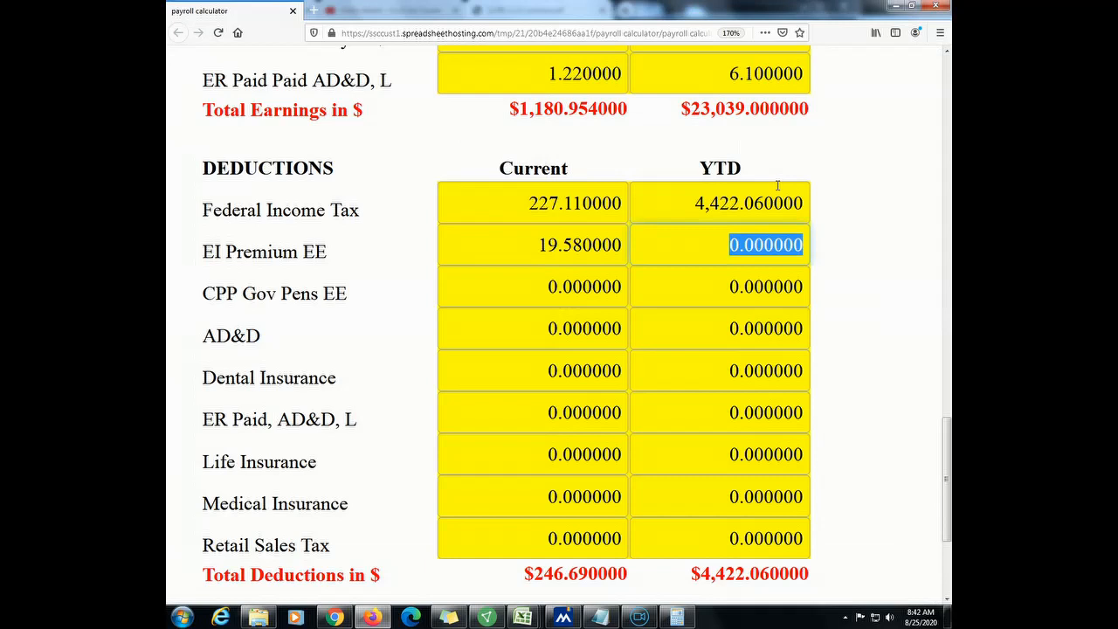
pyautogui.write('382.35')
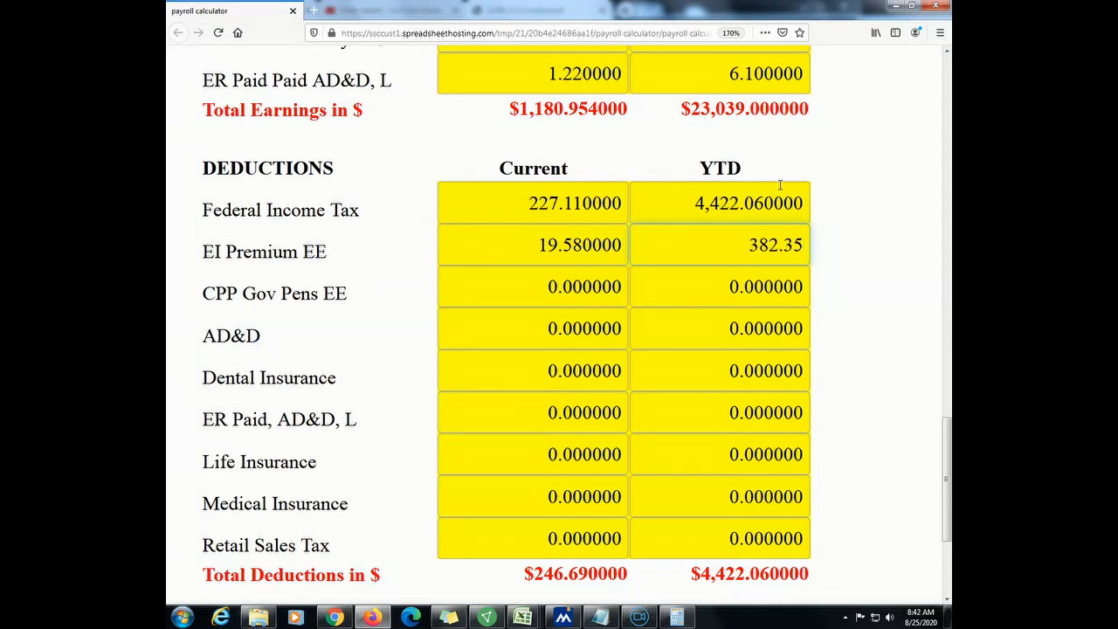
# Look up CPP Gov Pens EE in the pay statement's employee deductions and set the deduction to 51.79 current and 1020.48 YTD
pyautogui.moveTo(548, 287); pyautogui.dragTo(716, 292)
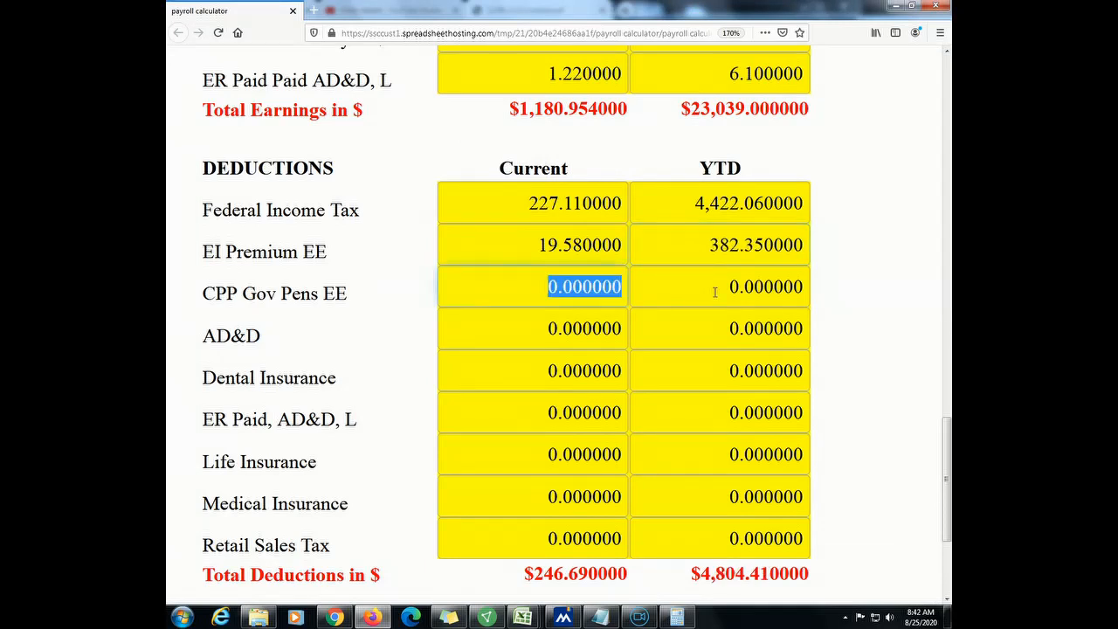
pyautogui.hotkey('alt', 'Tab')
pyautogui.hotkey('alt', 'Tab')
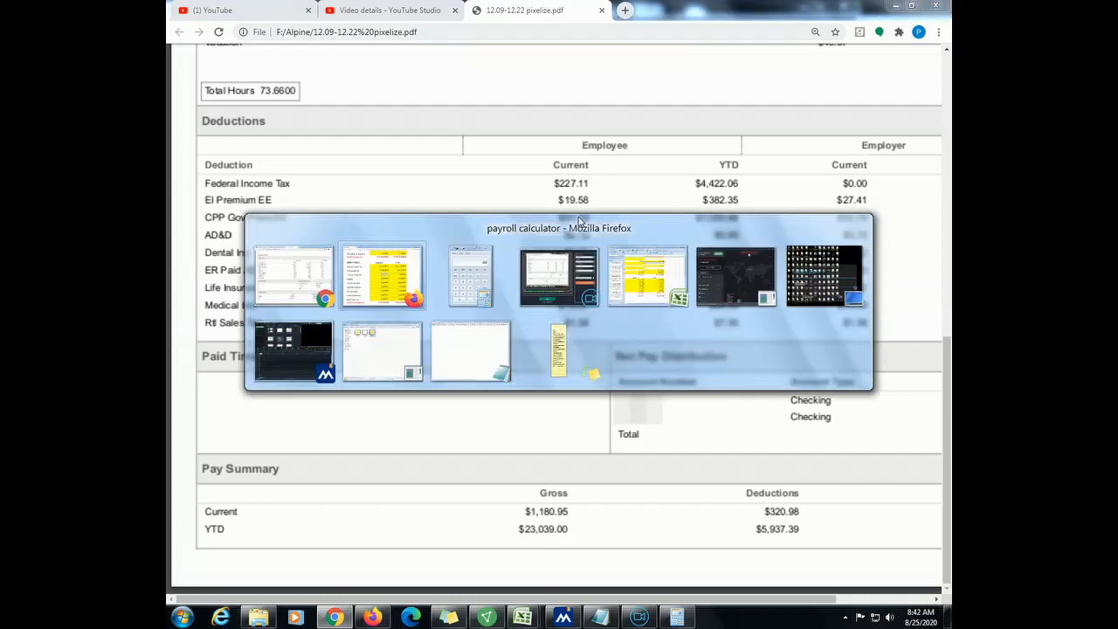
pyautogui.write('51.79')
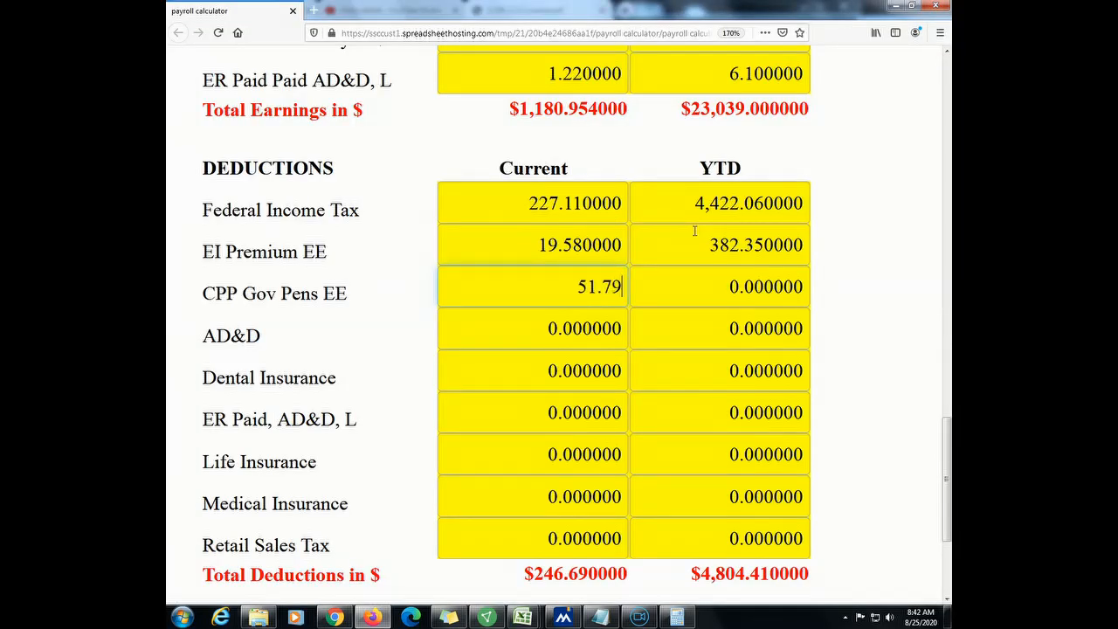
pyautogui.press('Tab')
pyautogui.hotkey('alt', 'Tab')
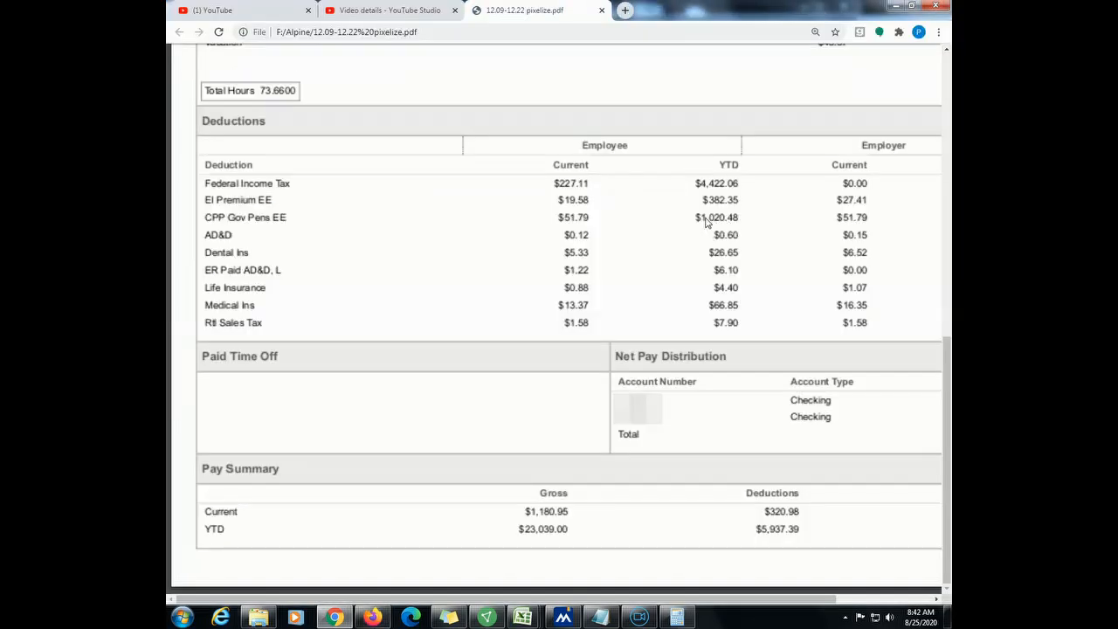
pyautogui.hotkey('alt', 'Tab')
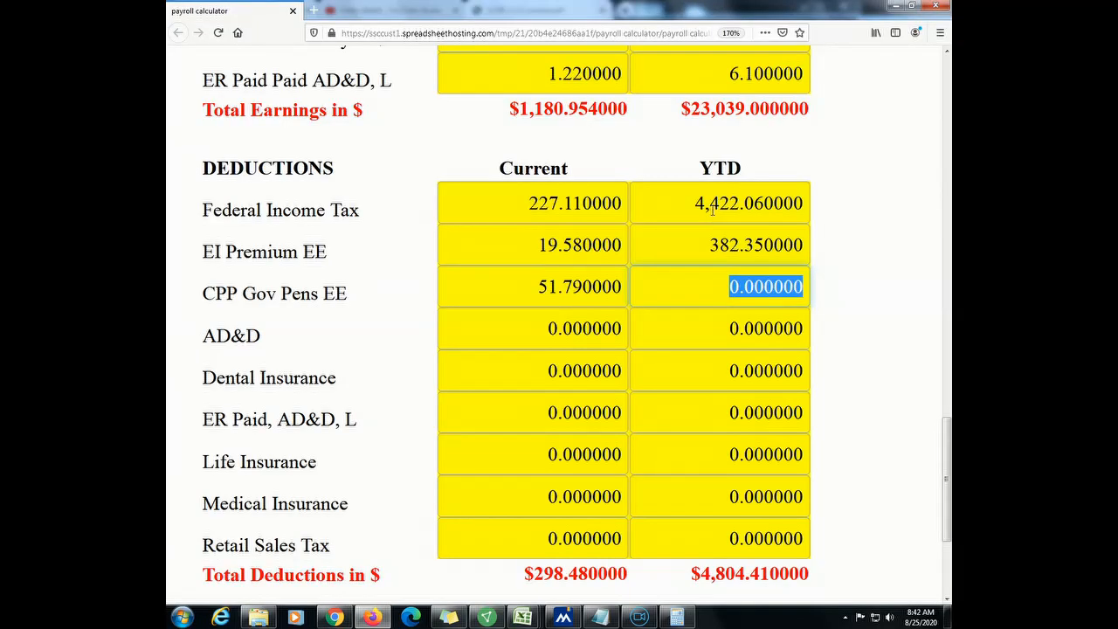
pyautogui.write('1020.48')
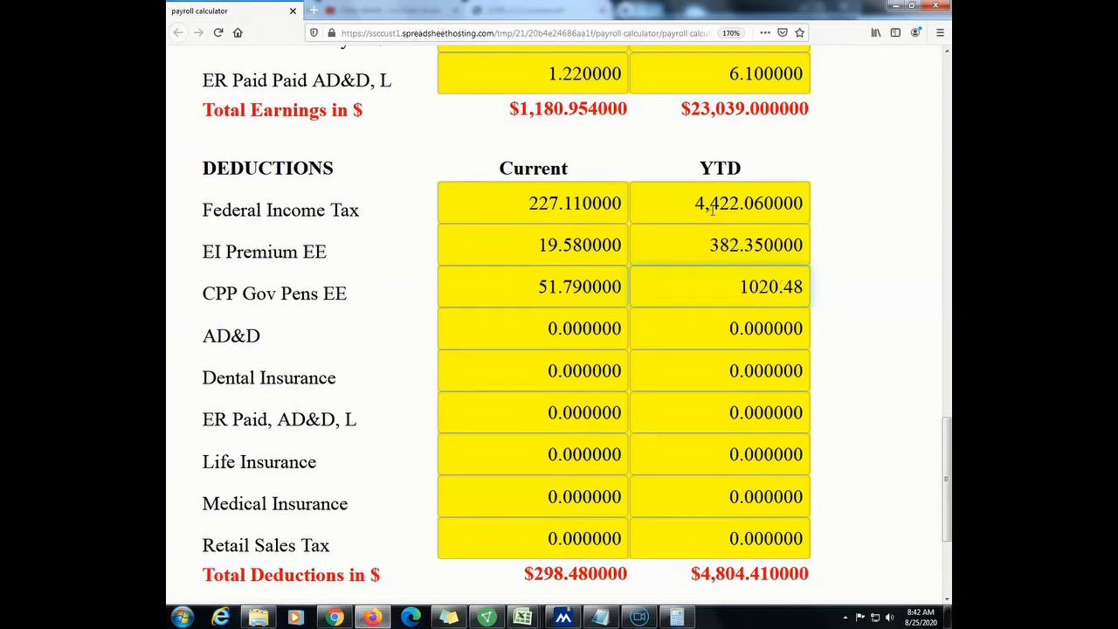
# Look up the employee AD&D deduction on the pay statement and set its current amount to 0.12
pyautogui.press('Tab')
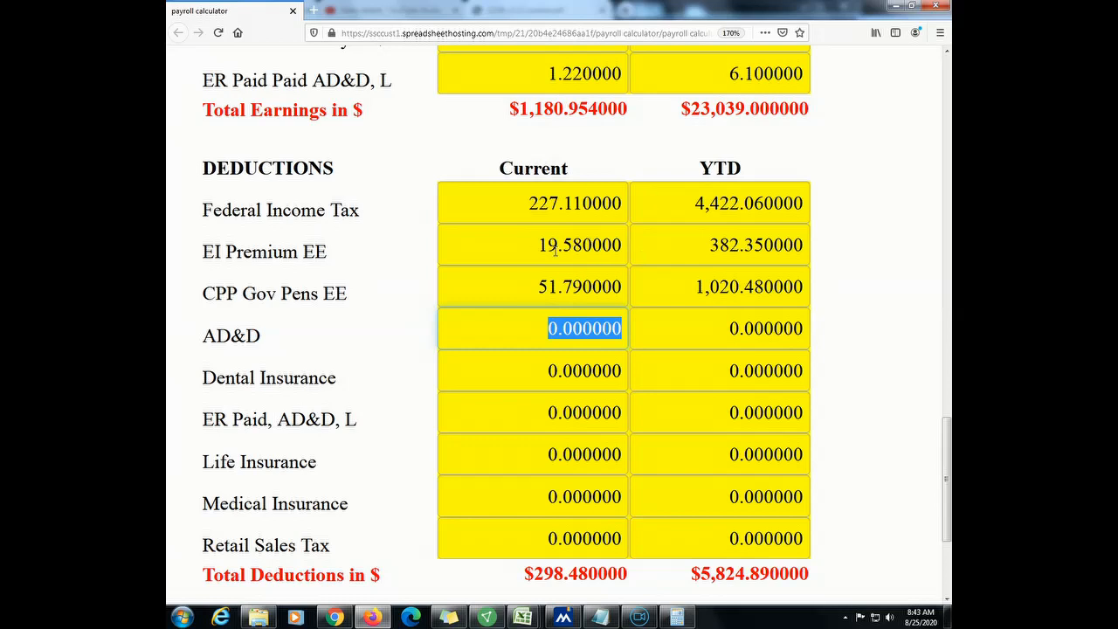
pyautogui.hotkey('alt', 'Tab')
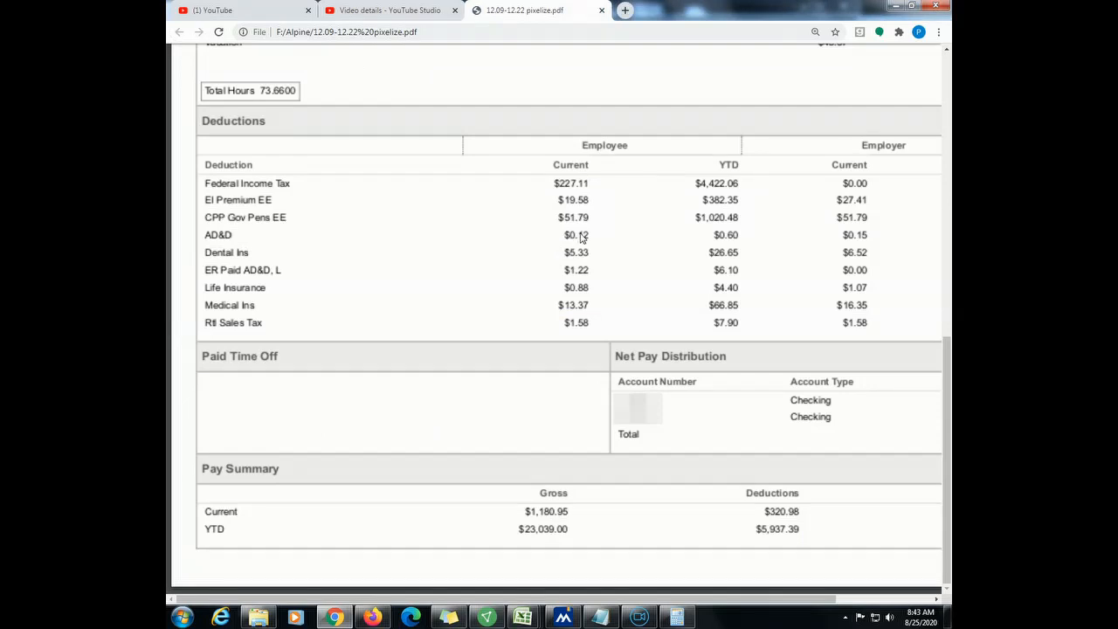
pyautogui.hotkey('alt', 'Tab')
pyautogui.write('0.12')
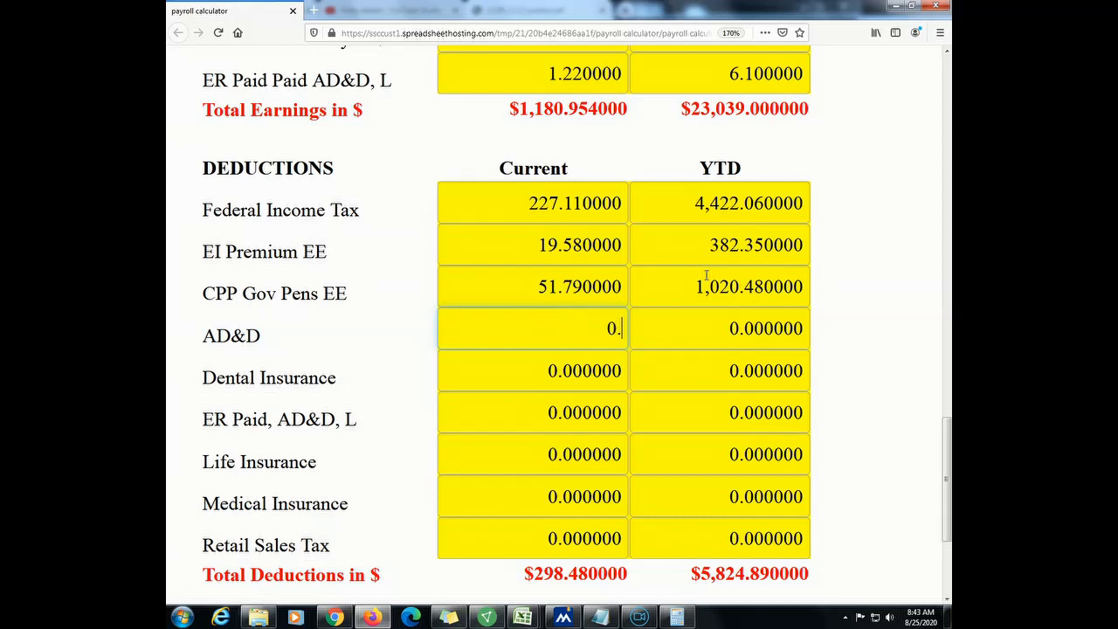
# Look up Dental Ins in the pay statement's employee deductions and set Dental Insurance to 5.33 current and 26.65 YTD
pyautogui.click(531, 368)
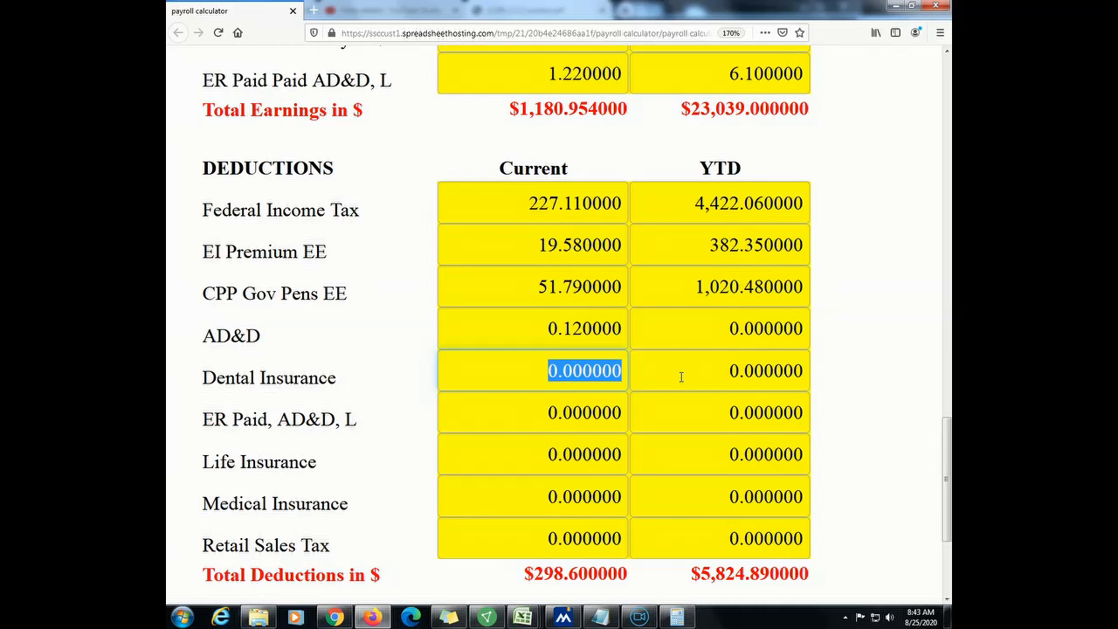
pyautogui.hotkey('alt', 'Tab')
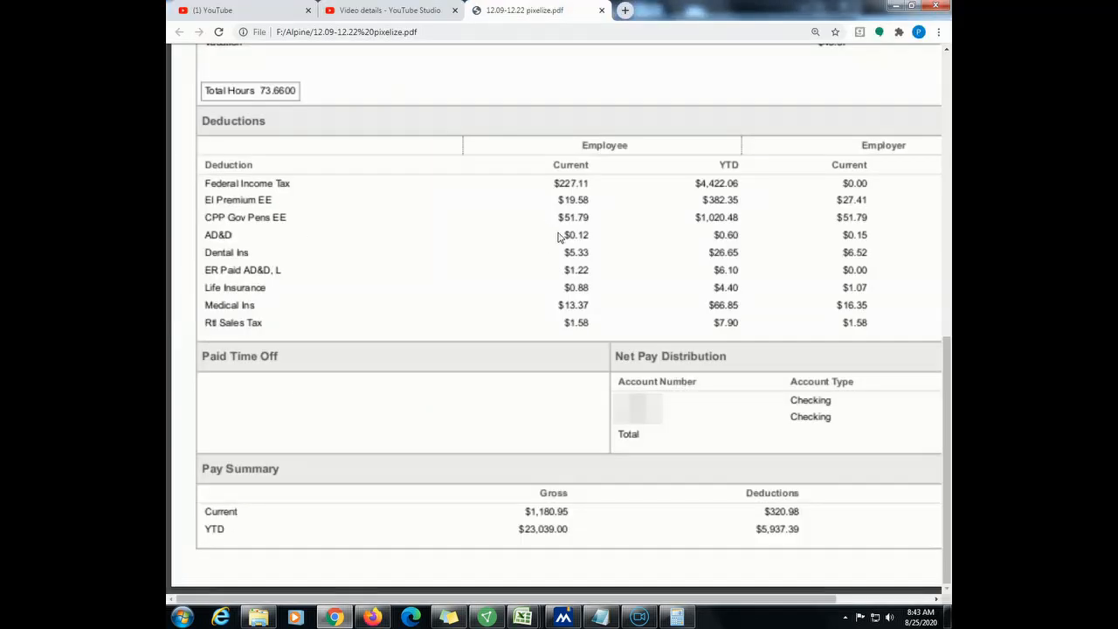
pyautogui.hotkey('alt', 'Tab')
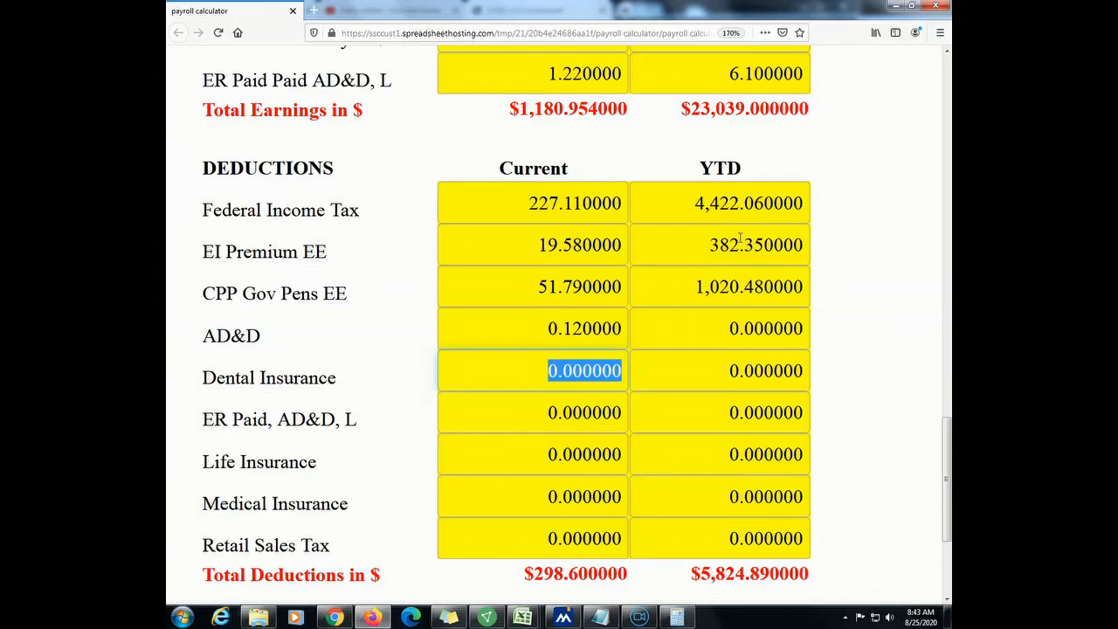
pyautogui.write('5.33')
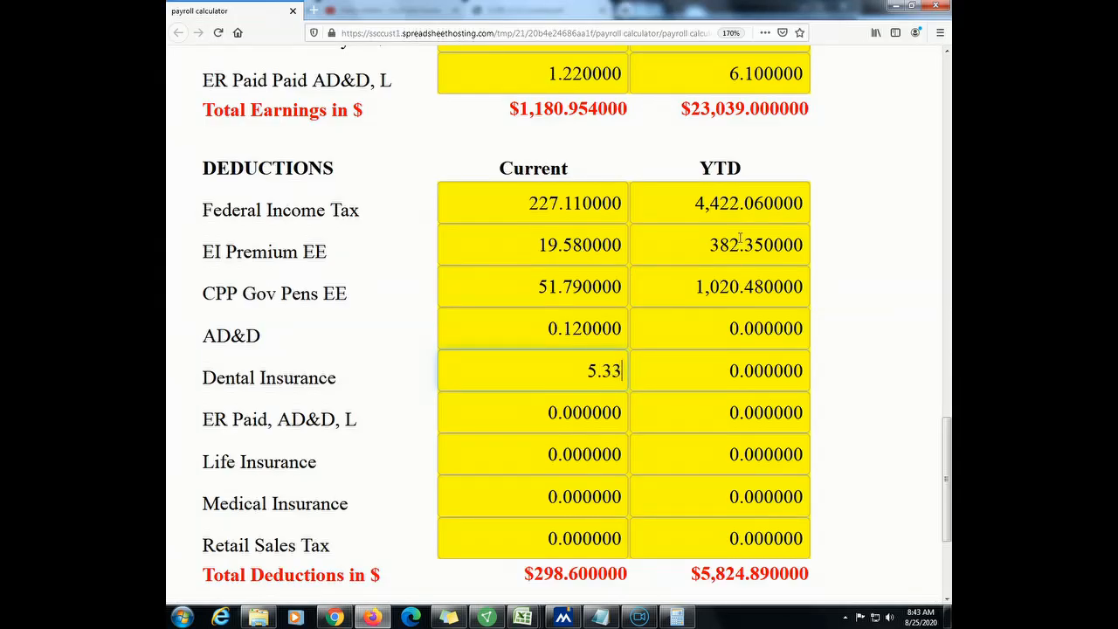
pyautogui.press('Tab')
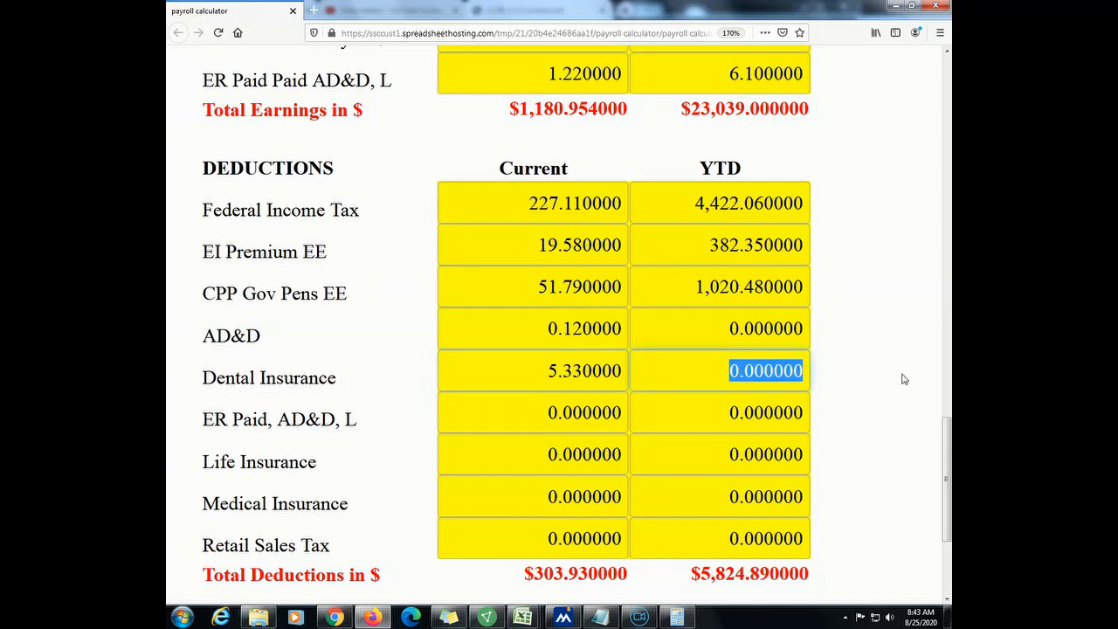
pyautogui.hotkey('alt', 'Tab')
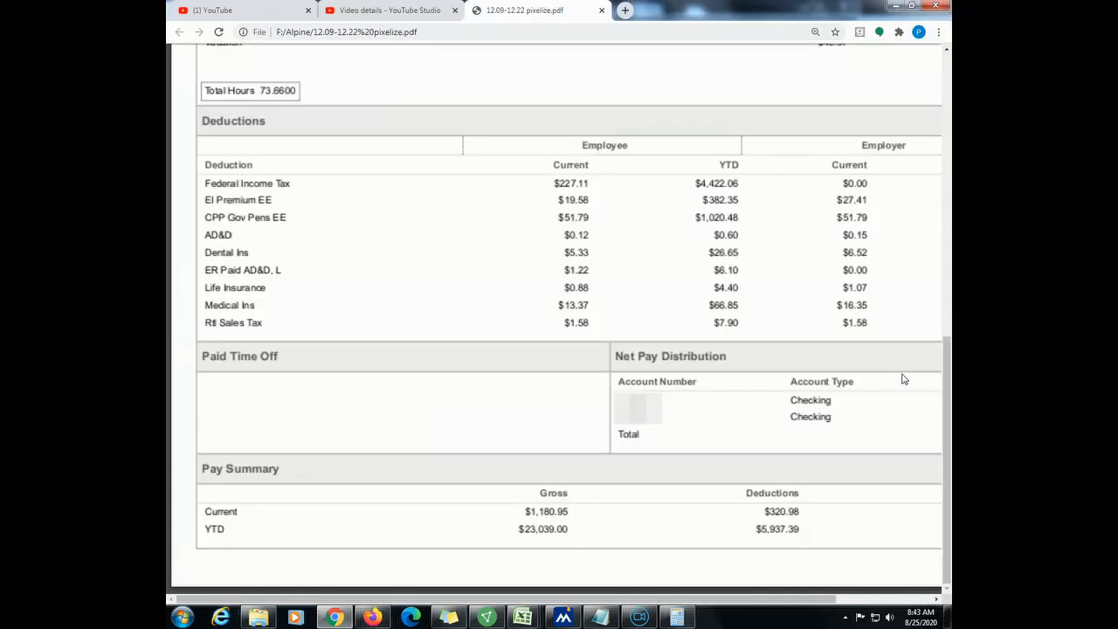
pyautogui.hotkey('alt', 'Tab')
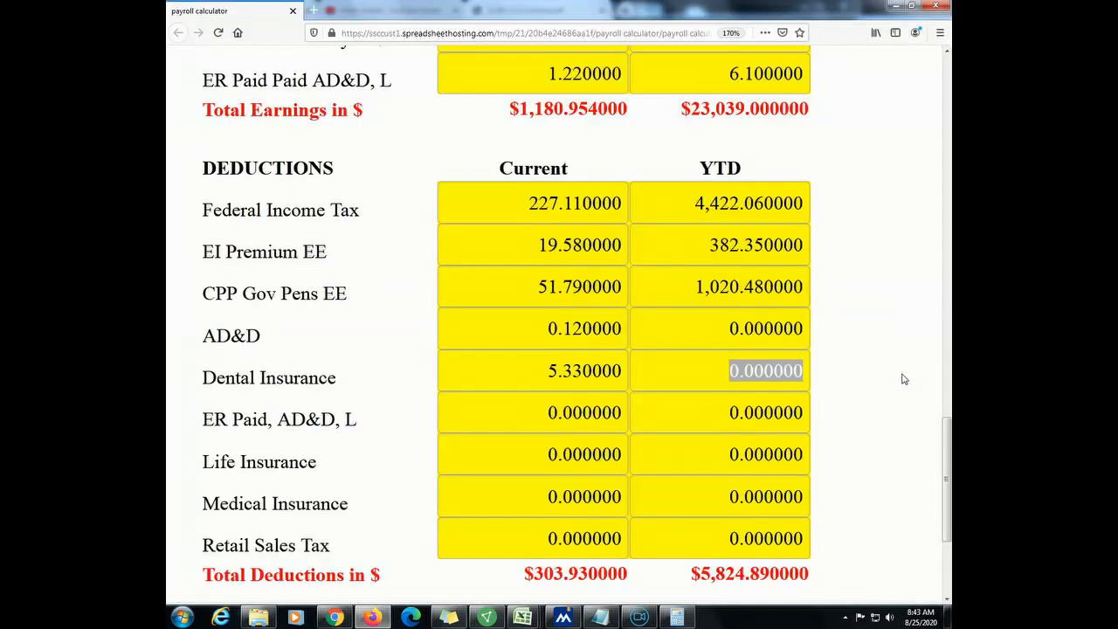
pyautogui.write('26.65')
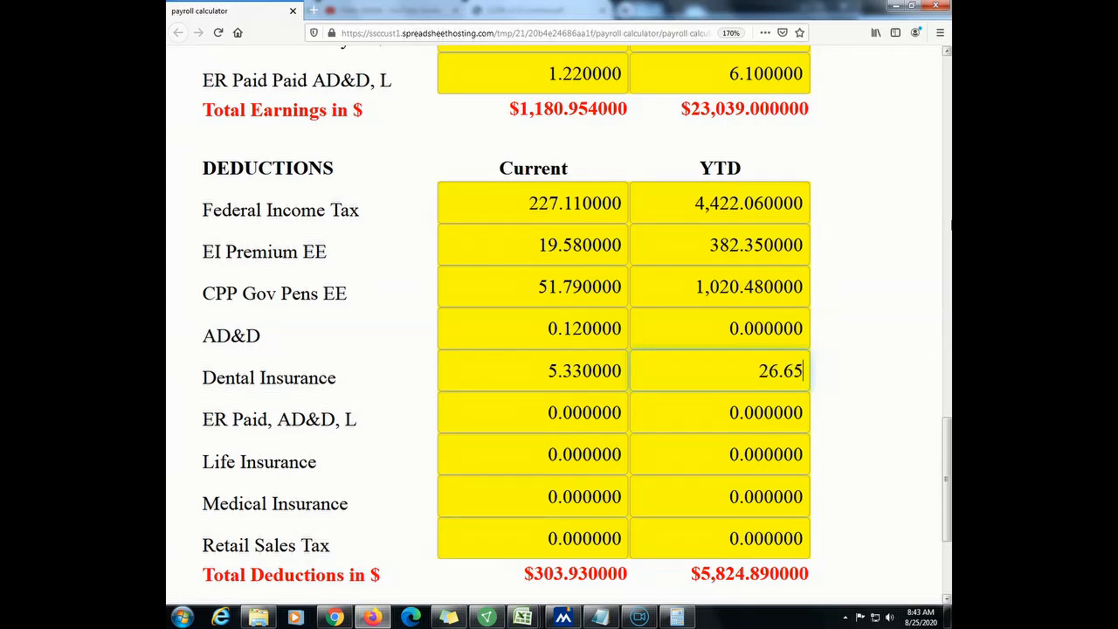
# Look up the employee AD&D year-to-date amount on the pay statement and set the deduction's YTD to 0.60
pyautogui.click(779, 329)
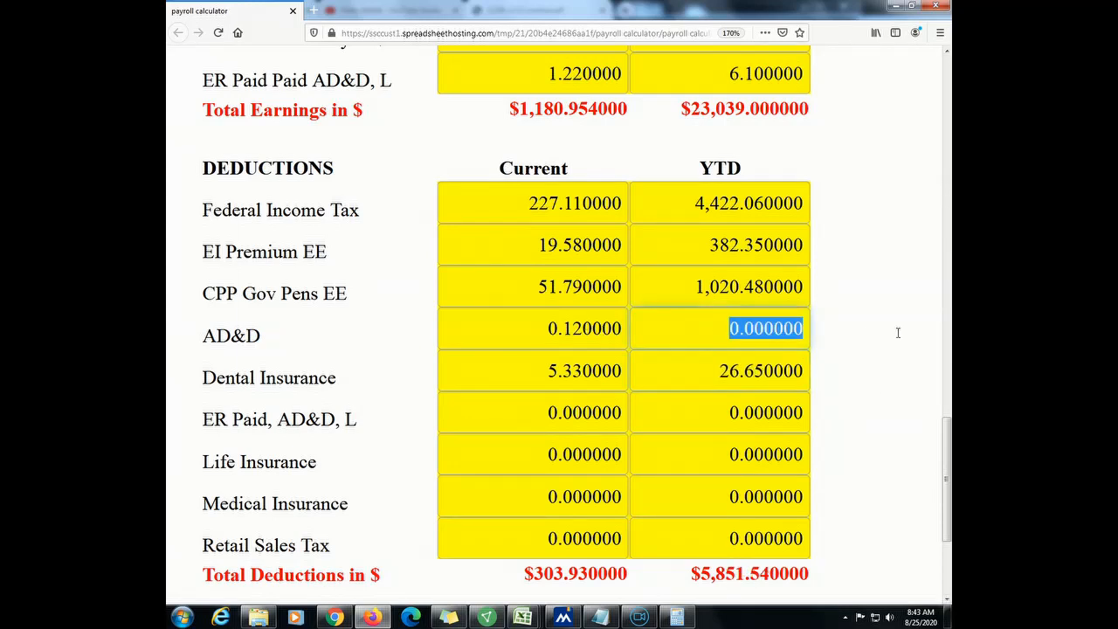
pyautogui.hotkey('alt', 'Tab')
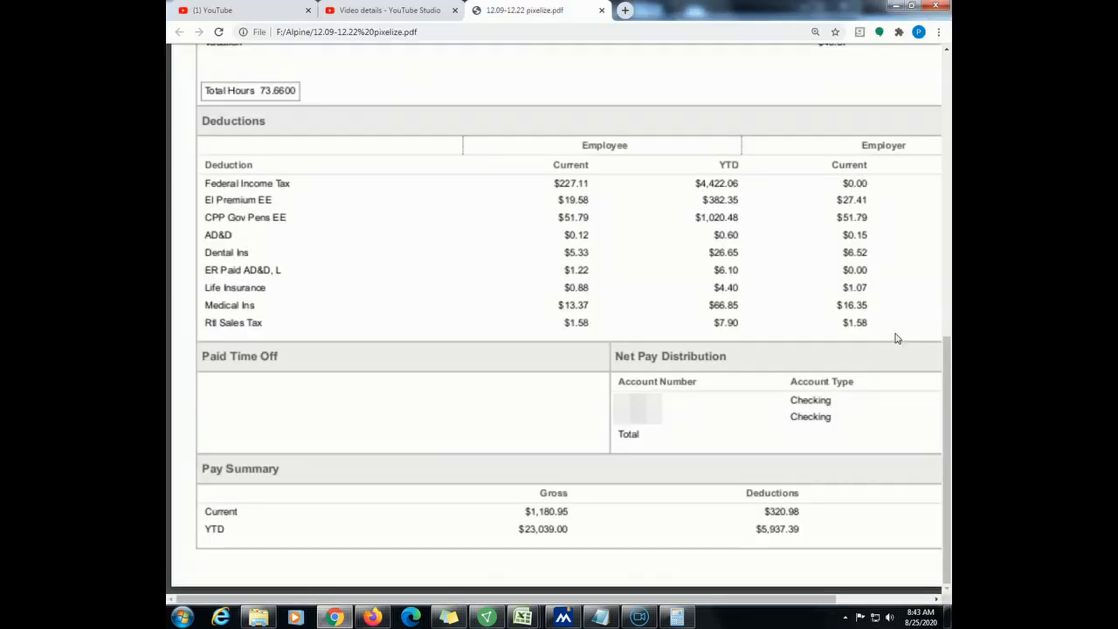
pyautogui.hotkey('alt', 'Tab')
pyautogui.write('0.60')
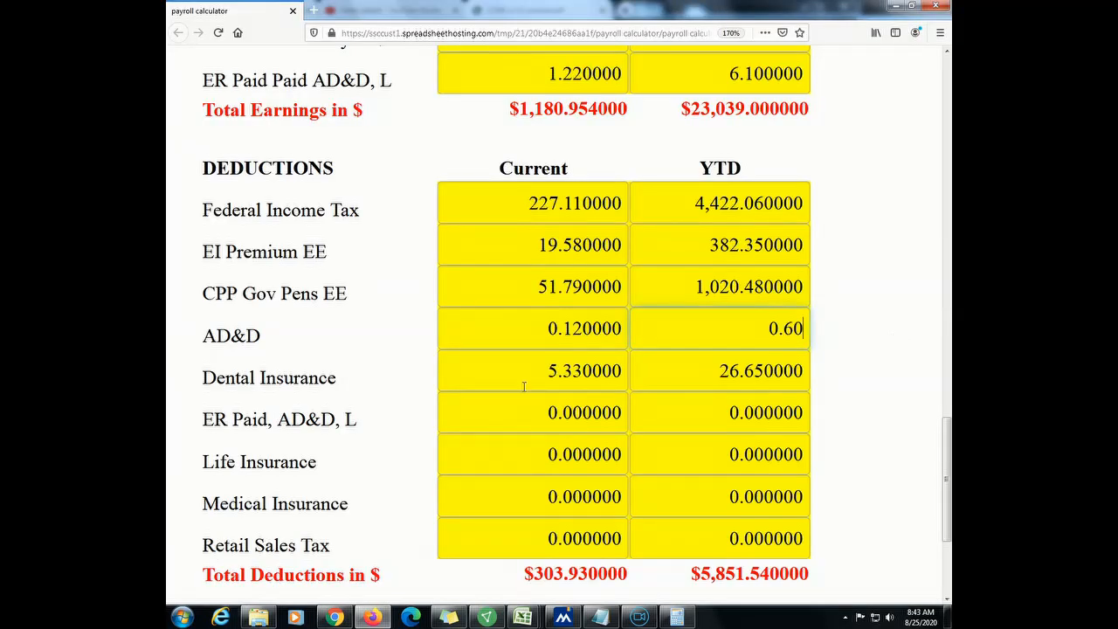
# Look up ER Paid AD&D, L in the pay statement's employee deductions and set the deduction to 1.22 current and 6.10 YTD
pyautogui.click(542, 409)
pyautogui.scroll(-2, 671, 390)
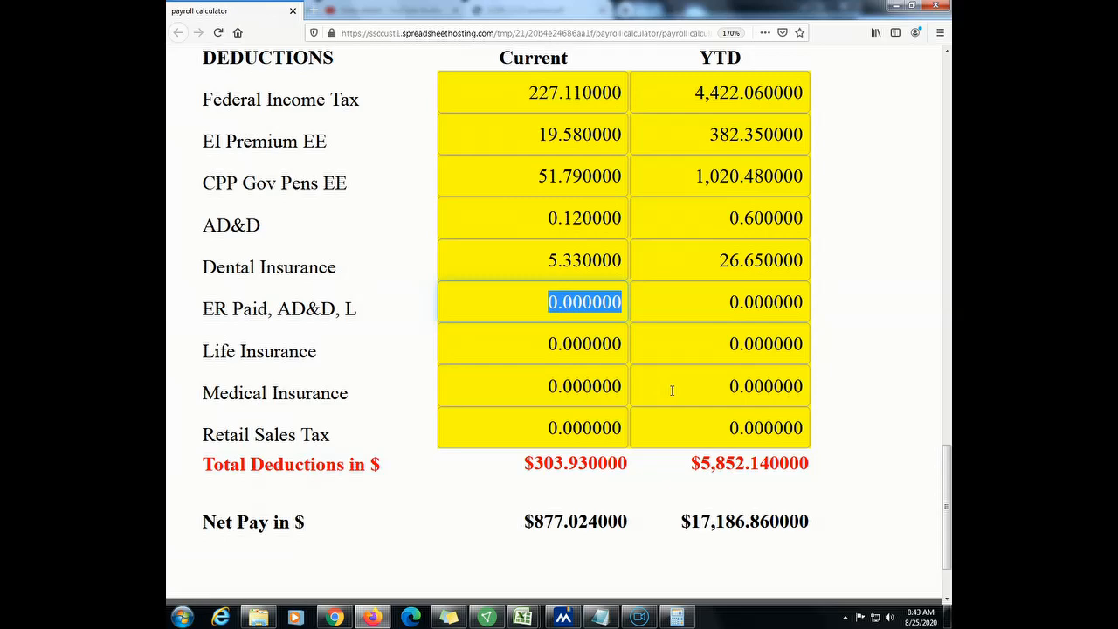
pyautogui.hotkey('alt', 'Tab')
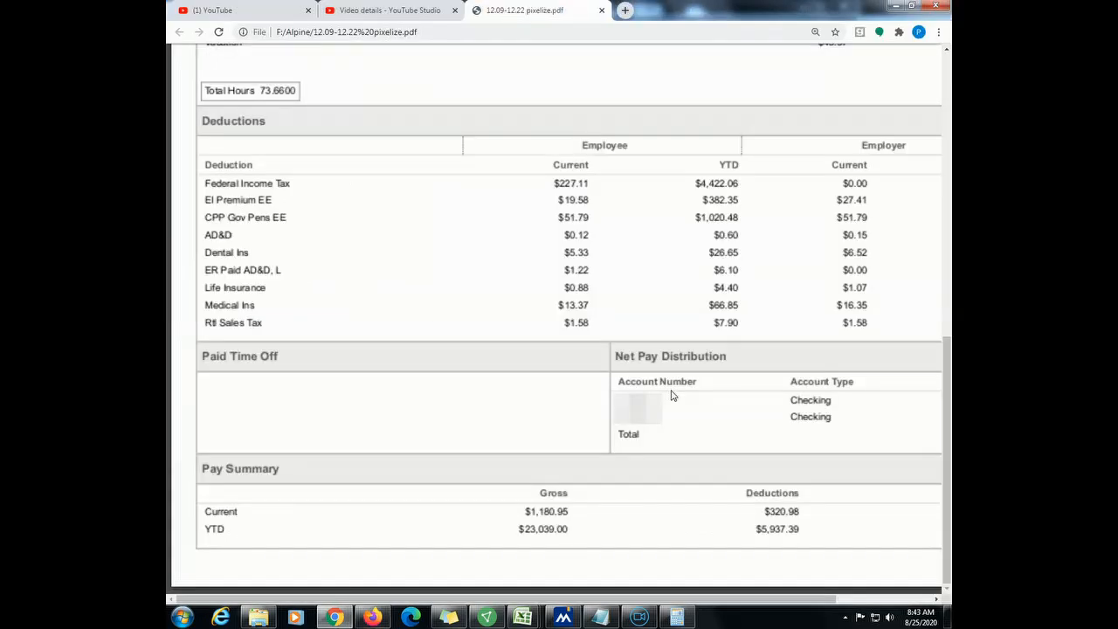
pyautogui.hotkey('alt', 'Tab')
pyautogui.write('1.2')
pyautogui.click(776, 302)
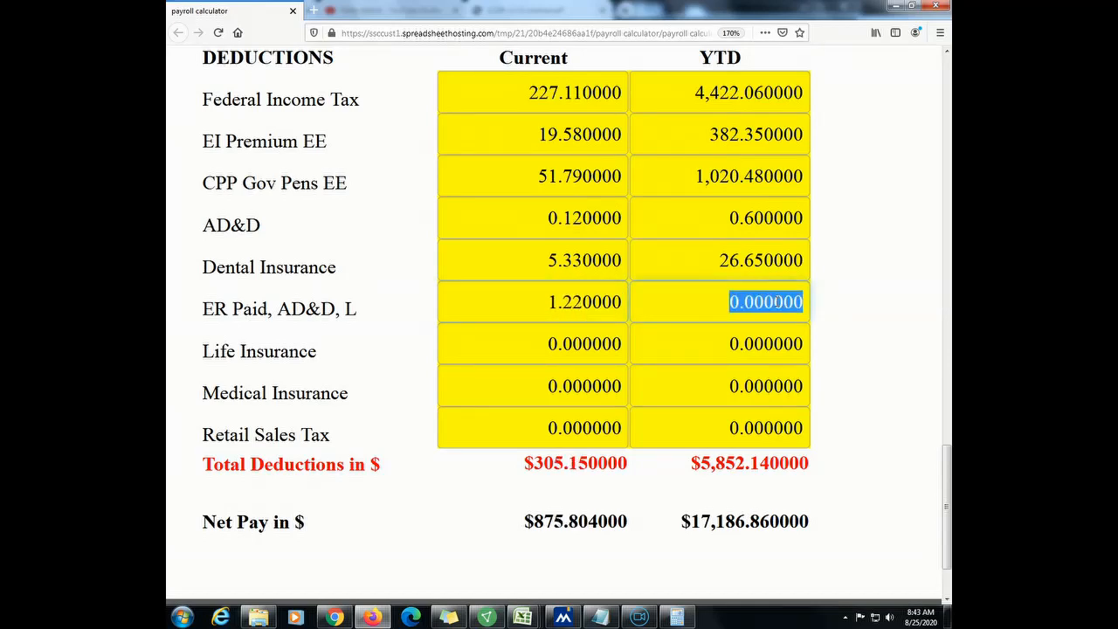
pyautogui.hotkey('alt', 'Tab')
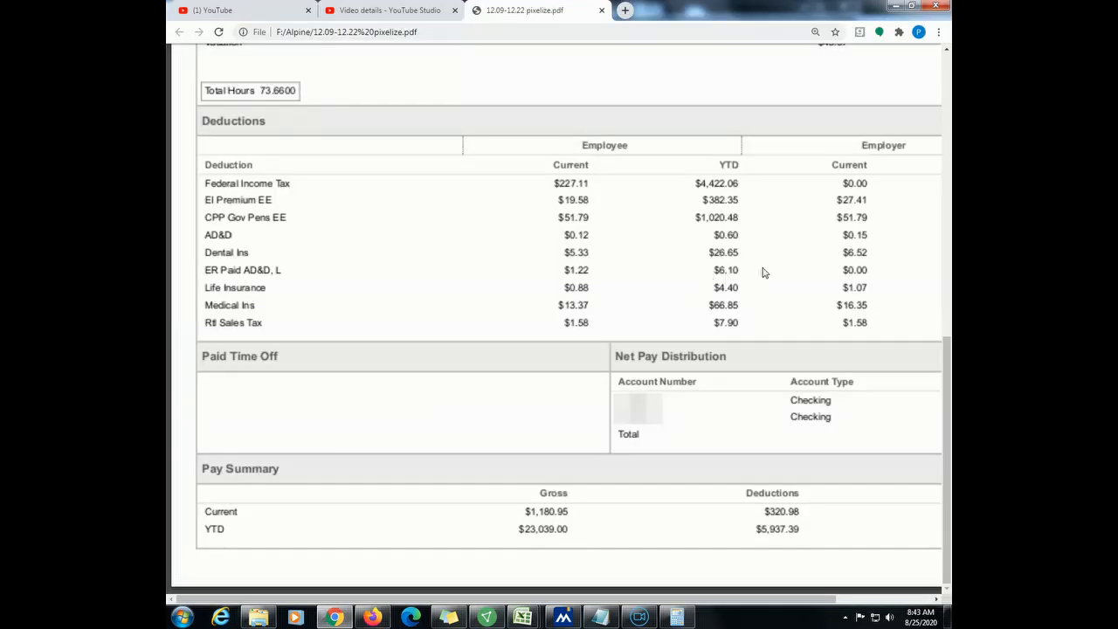
pyautogui.hotkey('alt', 'Tab')
pyautogui.write('6.10')
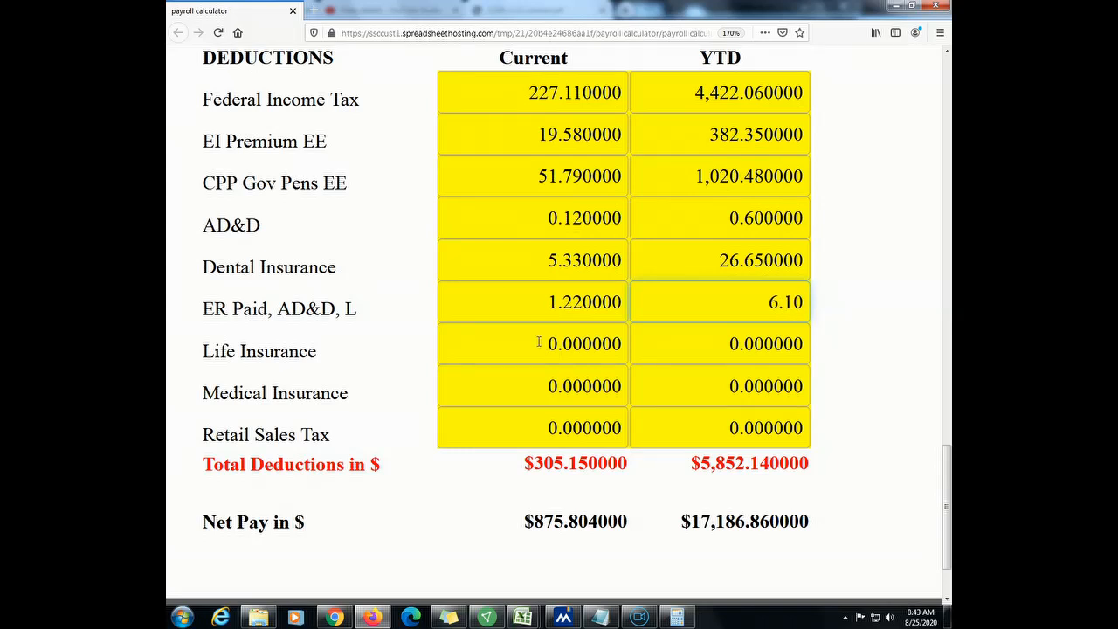
# Look up Life Insurance in the pay statement's employee deductions and set the deduction to 0.88 current and 4.40 YTD
pyautogui.click(466, 343)
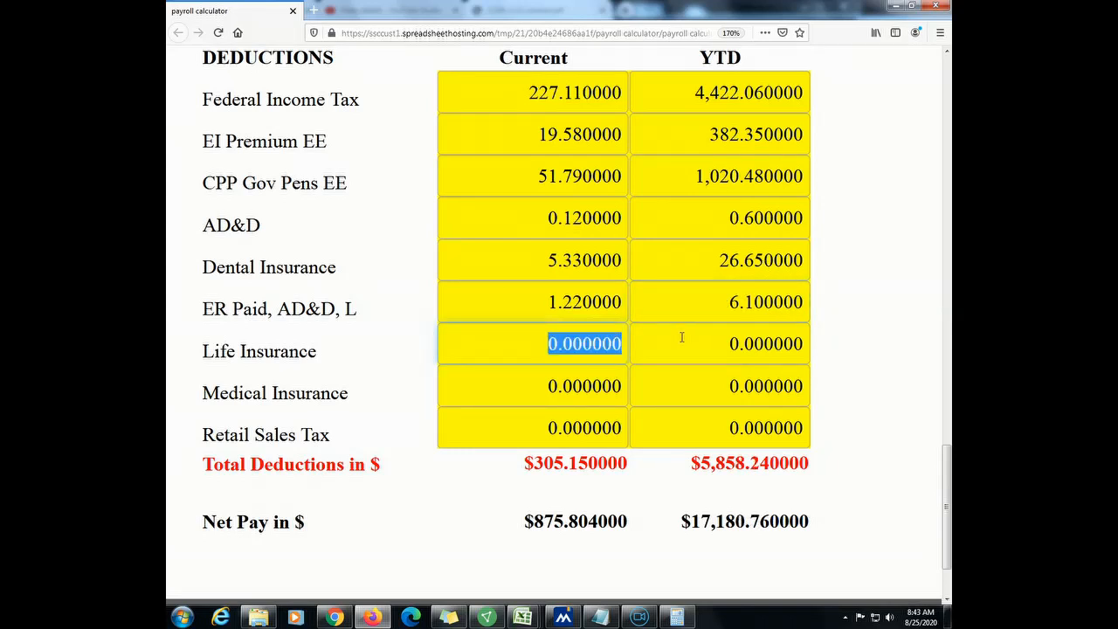
pyautogui.hotkey('alt', 'Tab')
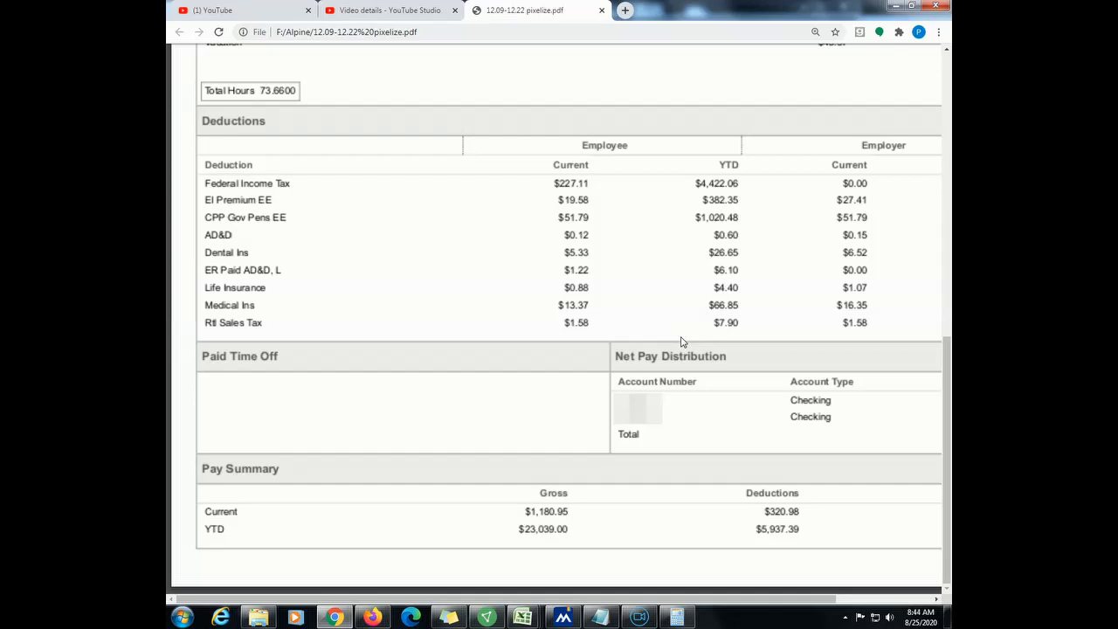
pyautogui.hotkey('alt', 'Tab')
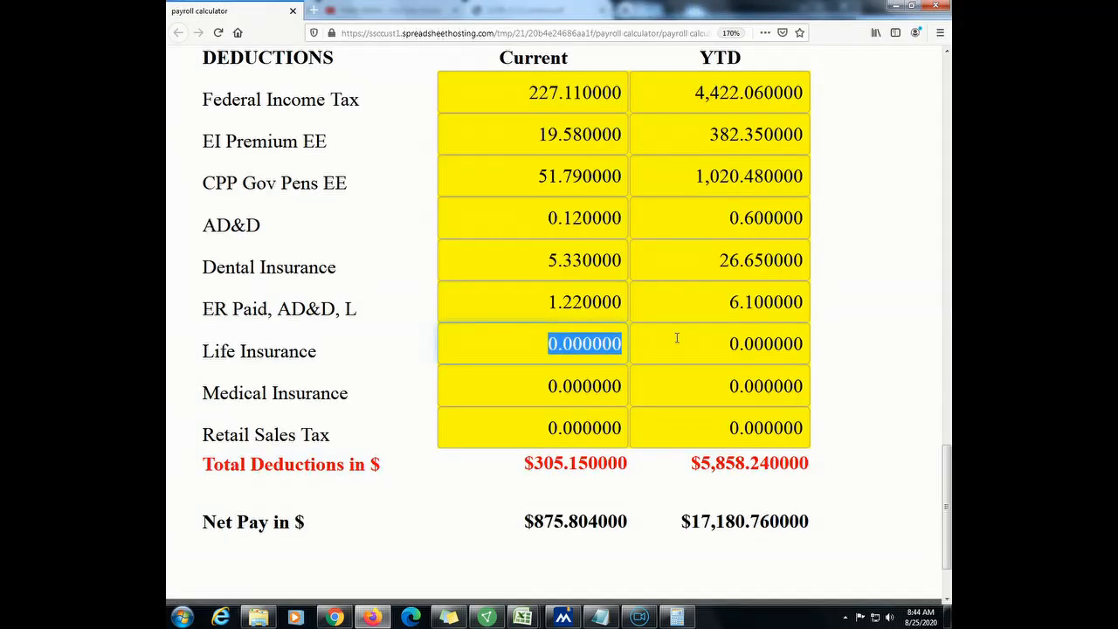
pyautogui.write('0.88')
pyautogui.press('Tab')
pyautogui.hotkey('alt', 'Tab')
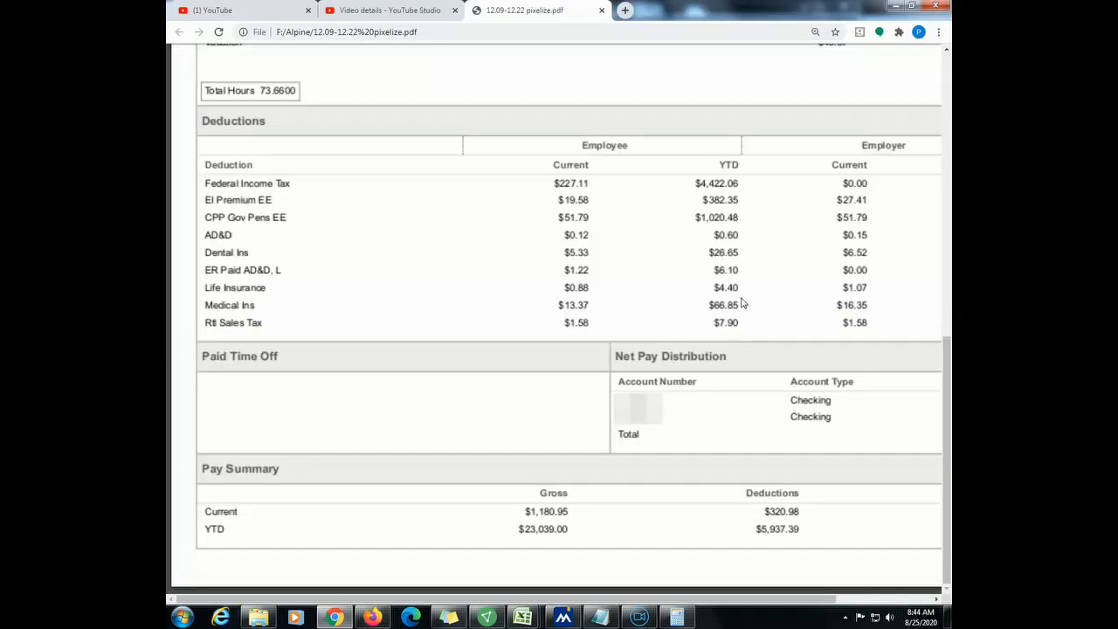
pyautogui.hotkey('alt', 'Tab')
pyautogui.write('4.40')
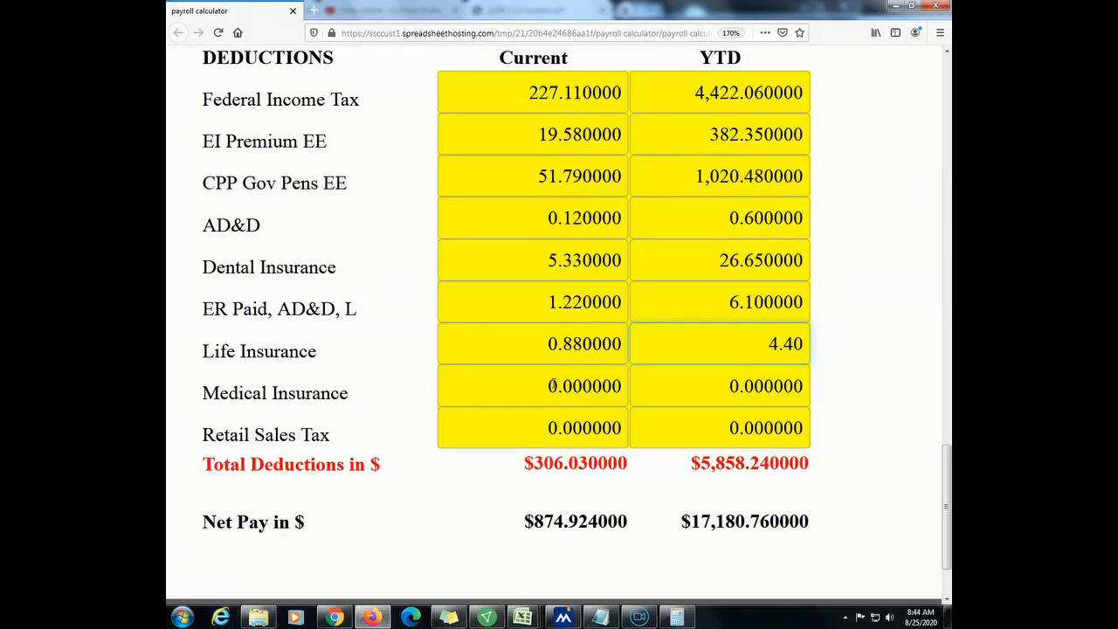
# Look up Medical Ins in the pay statement's employee deductions and set Medical Insurance to 13.37 current and 66.85 YTD
pyautogui.press('Tab')
pyautogui.hotkey('alt', 'Tab')
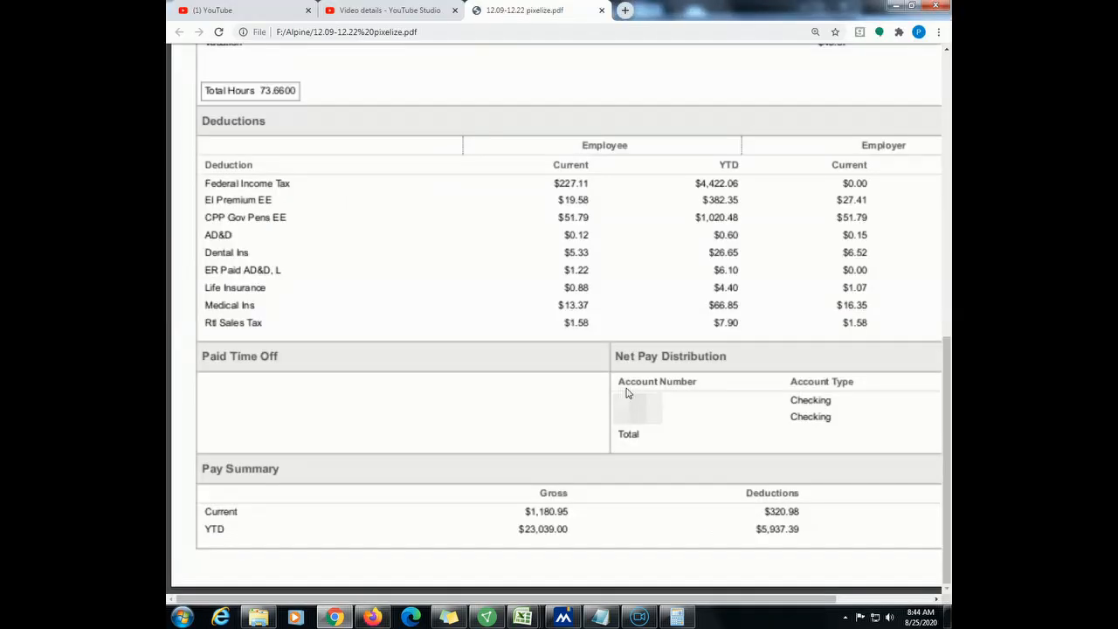
pyautogui.hotkey('alt', 'Tab')
pyautogui.write('13.37')
pyautogui.press('Tab')
pyautogui.hotkey('alt', 'Tab')
pyautogui.hotkey('alt', 'Tab')
pyautogui.write('66')
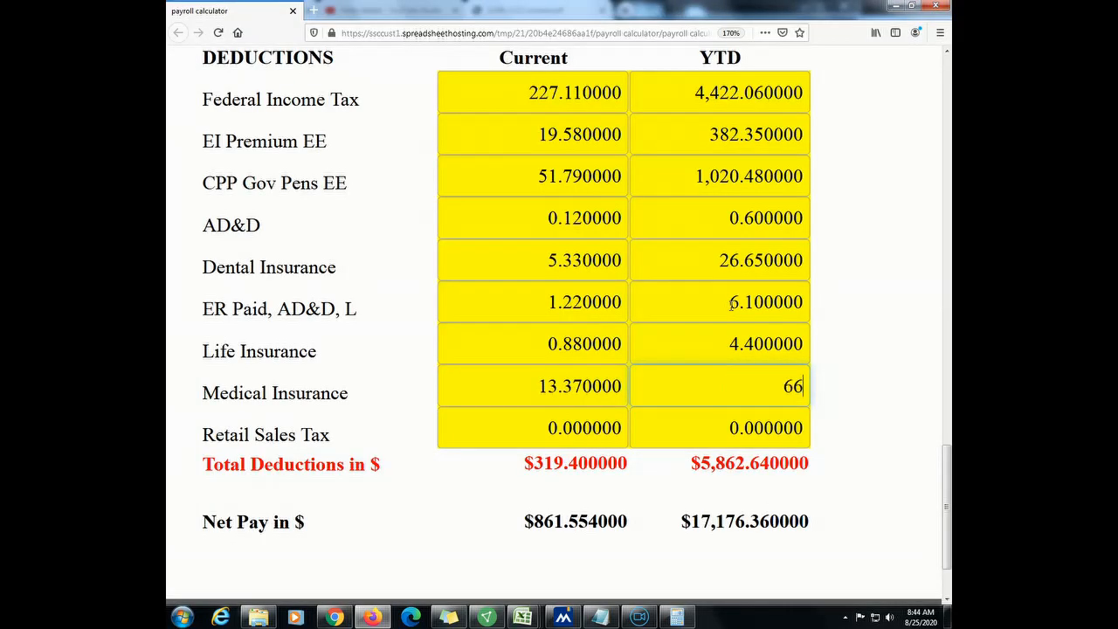
pyautogui.write('.85')
pyautogui.press('Tab')
# Look up Rtl Sales Tax in the pay statement's employee deductions and set Retail Sales Tax to 1.58 current and 7.90 YTD
pyautogui.hotkey('alt', 'Tab')
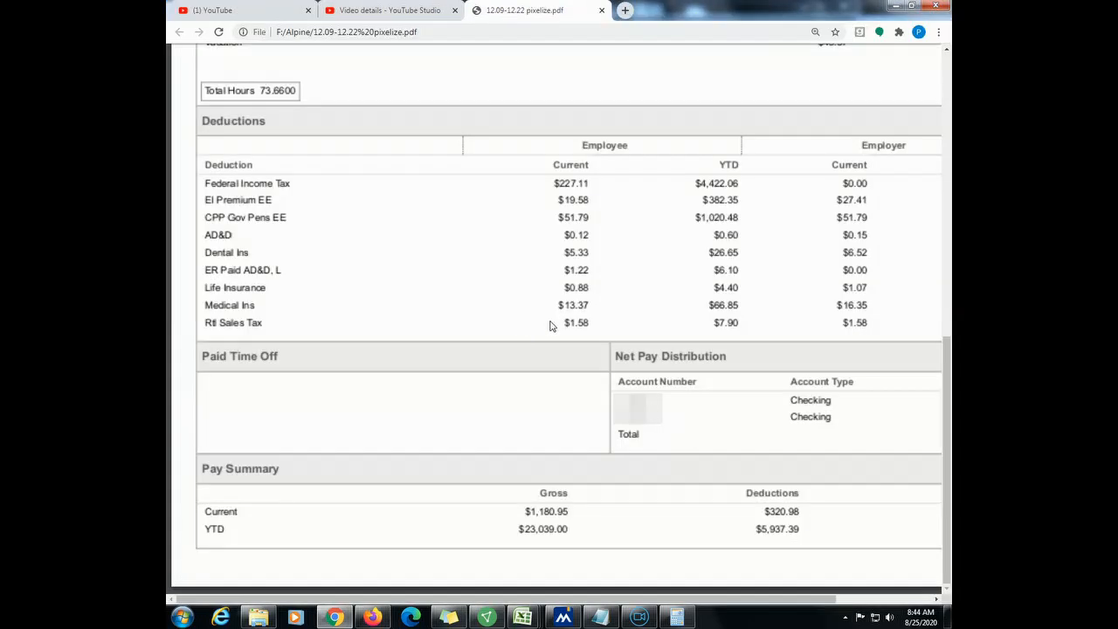
pyautogui.hotkey('alt', 'Tab')
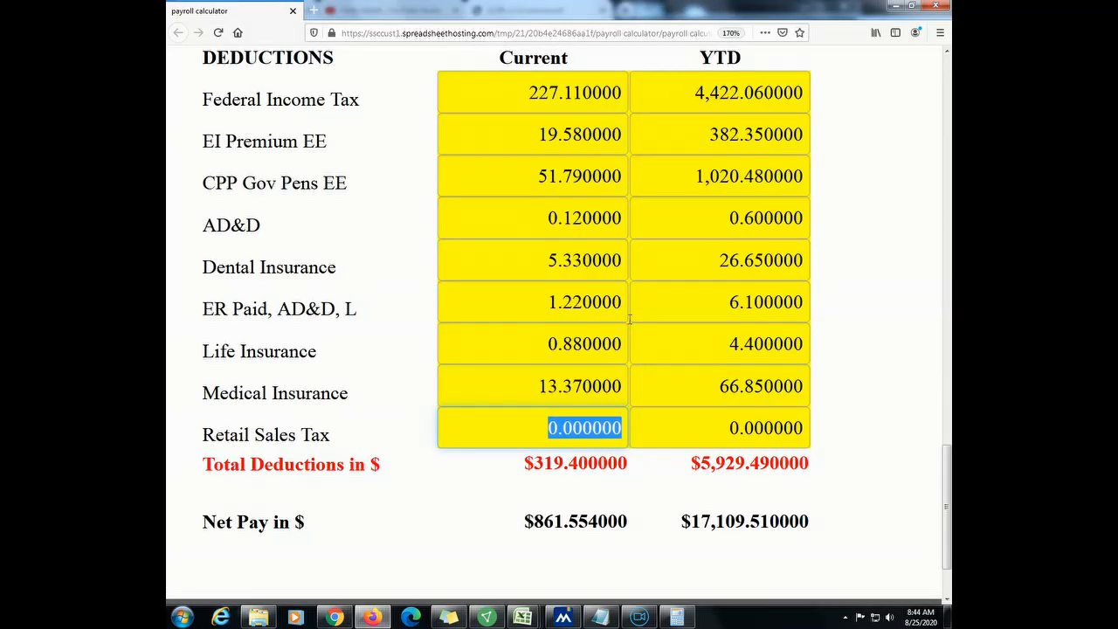
pyautogui.write('1.58')
pyautogui.press('Tab')
pyautogui.hotkey('alt', 'Tab')
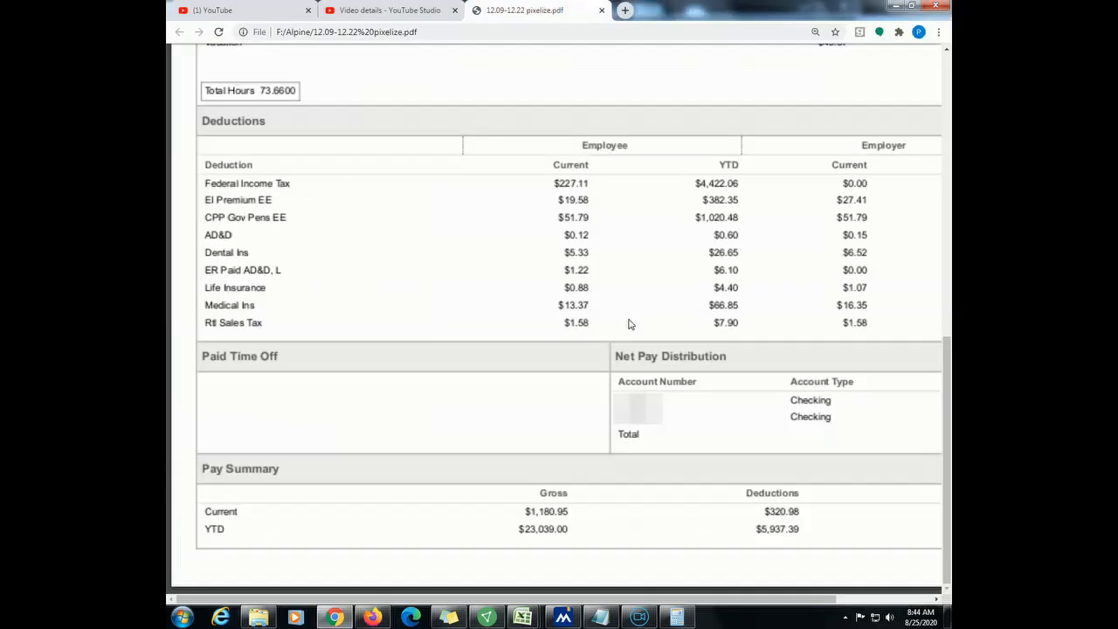
pyautogui.hotkey('alt', 'Tab')
pyautogui.write('7.90')
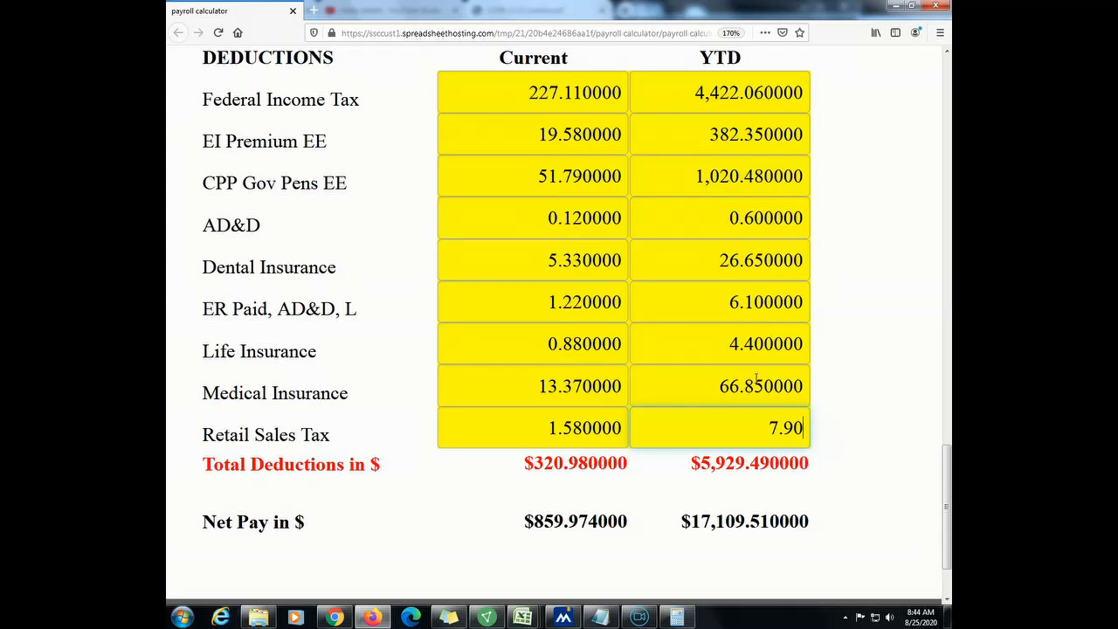
pyautogui.click(743, 385)
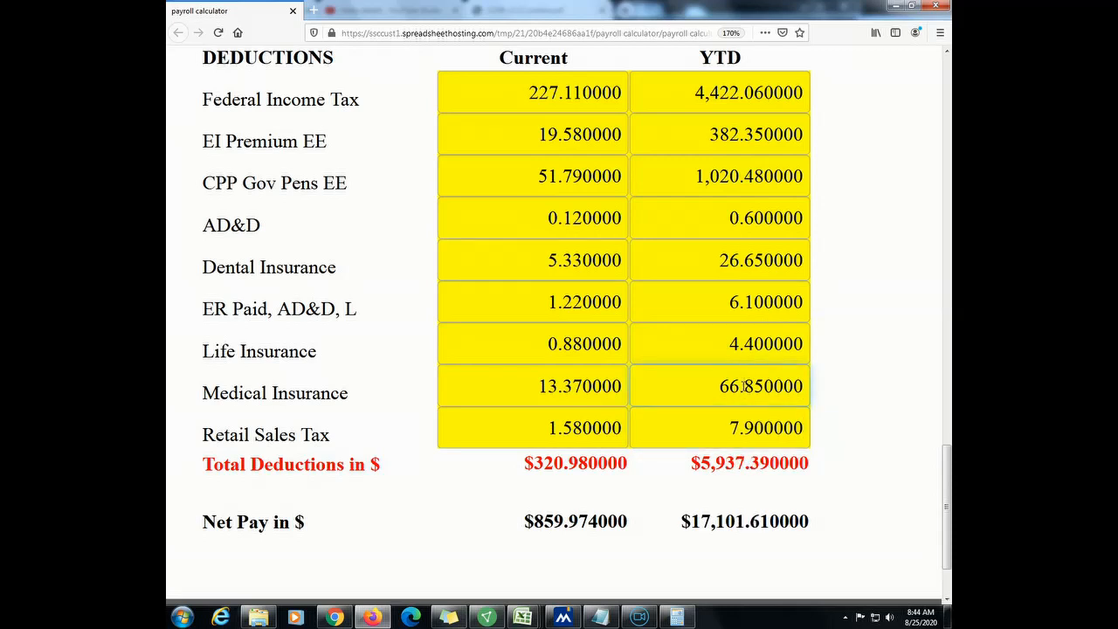
# Compare the calculator's current and YTD total deductions with the Deductions amounts in the pay statement's Pay Summary
pyautogui.scroll(-2, 743, 385)
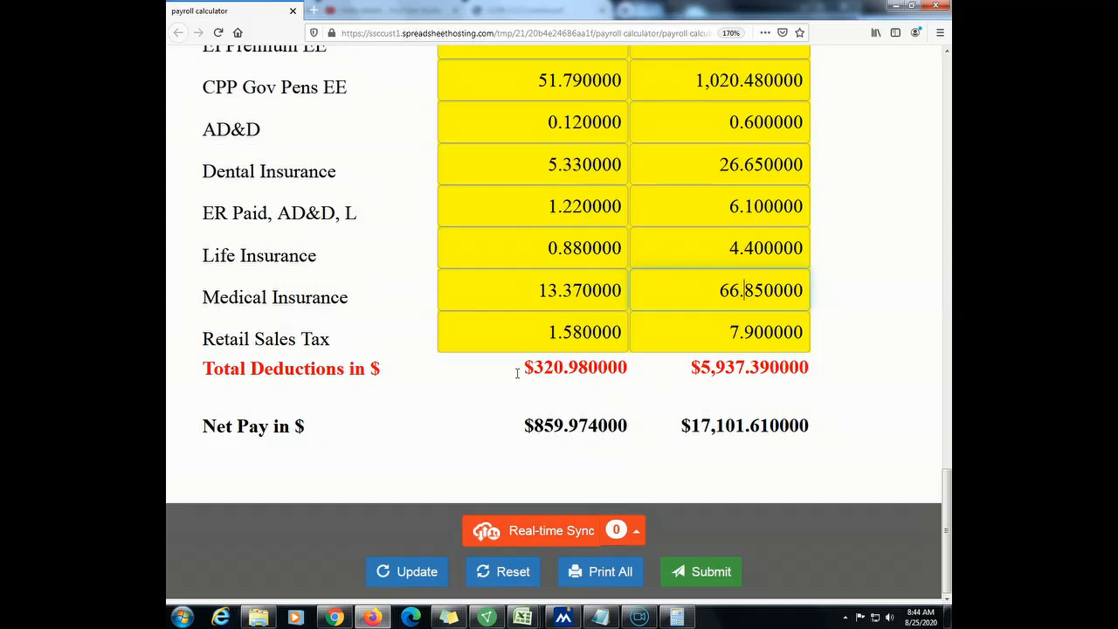
pyautogui.hotkey('alt', 'Tab')
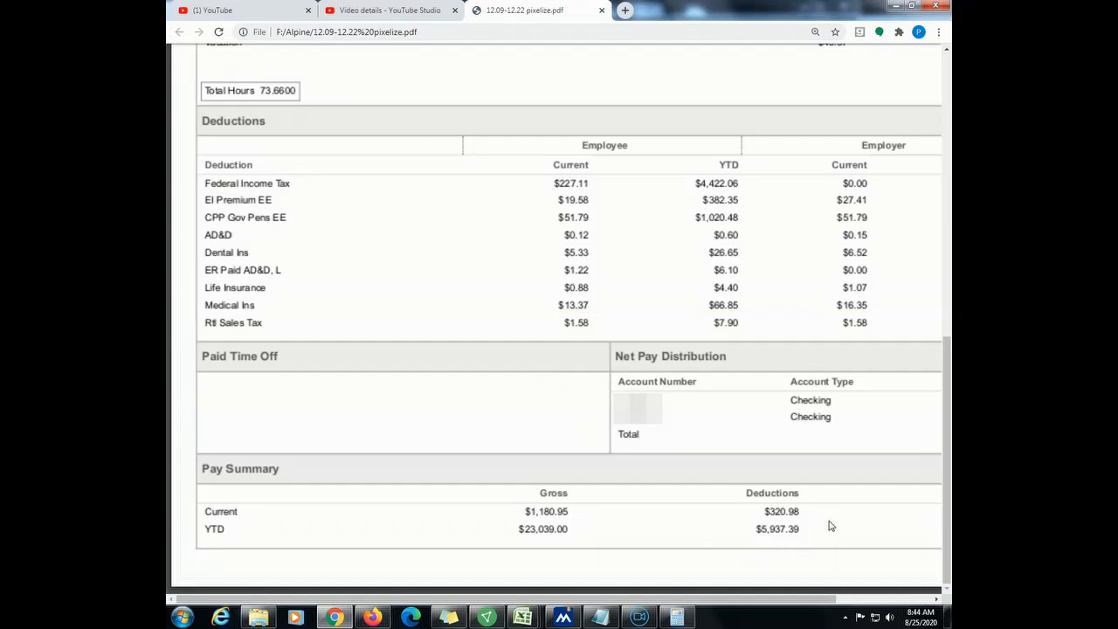
pyautogui.moveTo(786, 599); pyautogui.dragTo(859, 599)
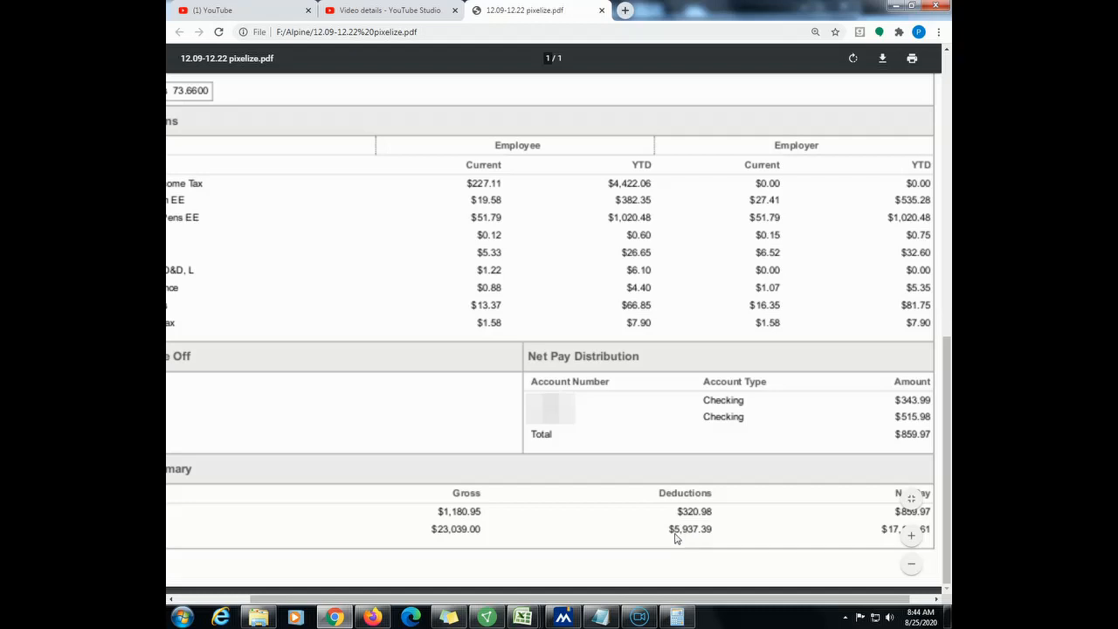
pyautogui.hotkey('alt', 'Tab')
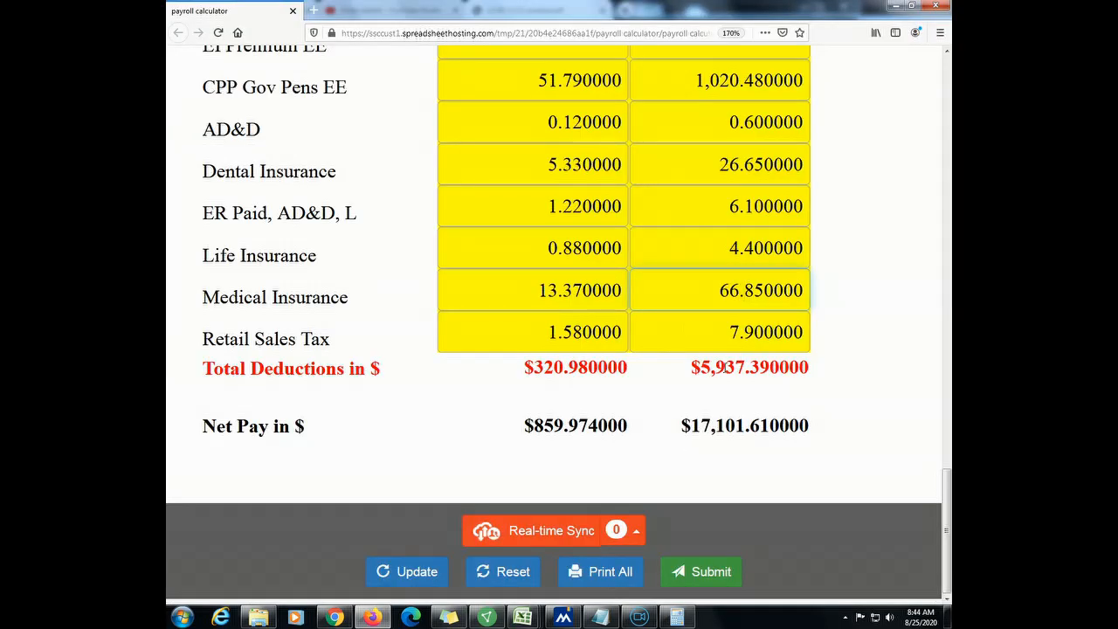
pyautogui.hotkey('alt', 'Tab')
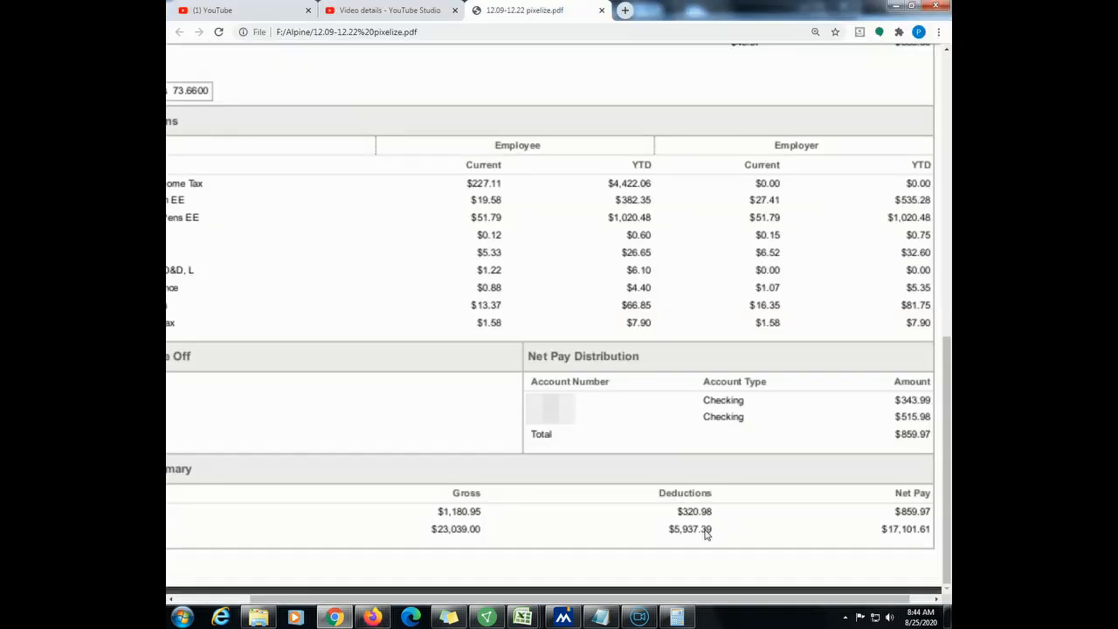
# Compare the calculator's current and YTD net pay with the Net Pay amounts in the pay statement's Pay Summary
pyautogui.moveTo(831, 603); pyautogui.dragTo(856, 602)
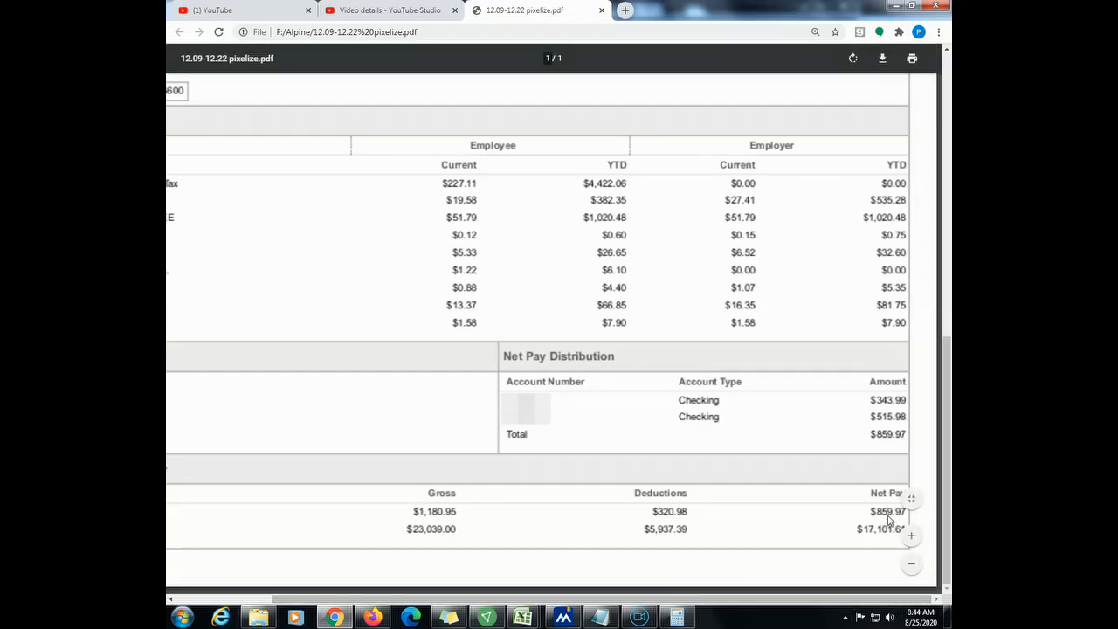
pyautogui.hotkey('alt', 'Tab')
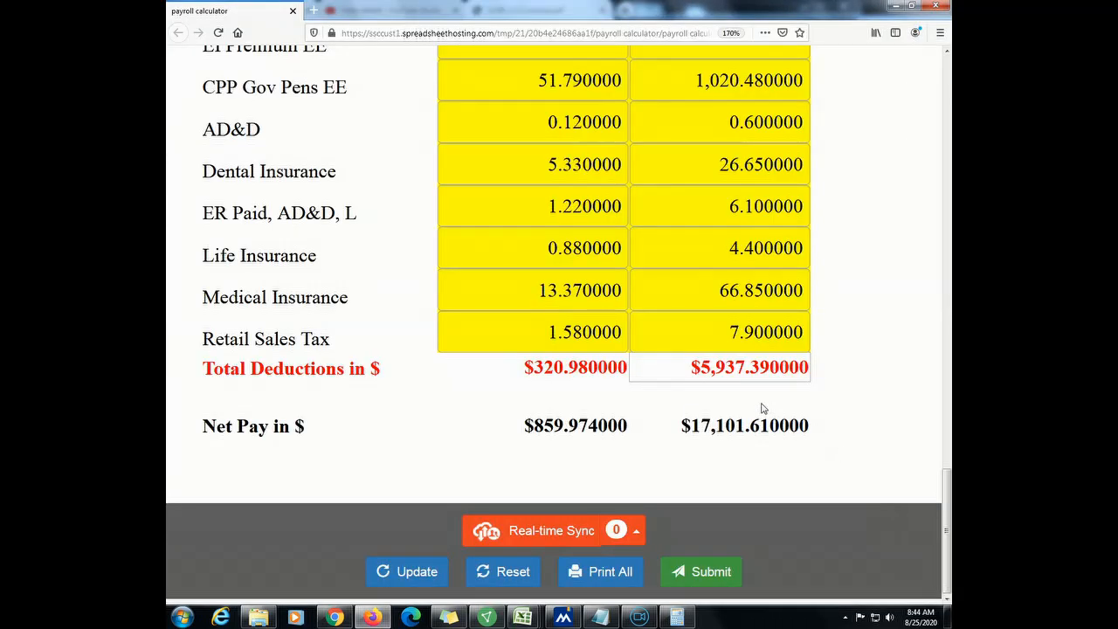
pyautogui.moveTo(535, 425); pyautogui.dragTo(597, 425)
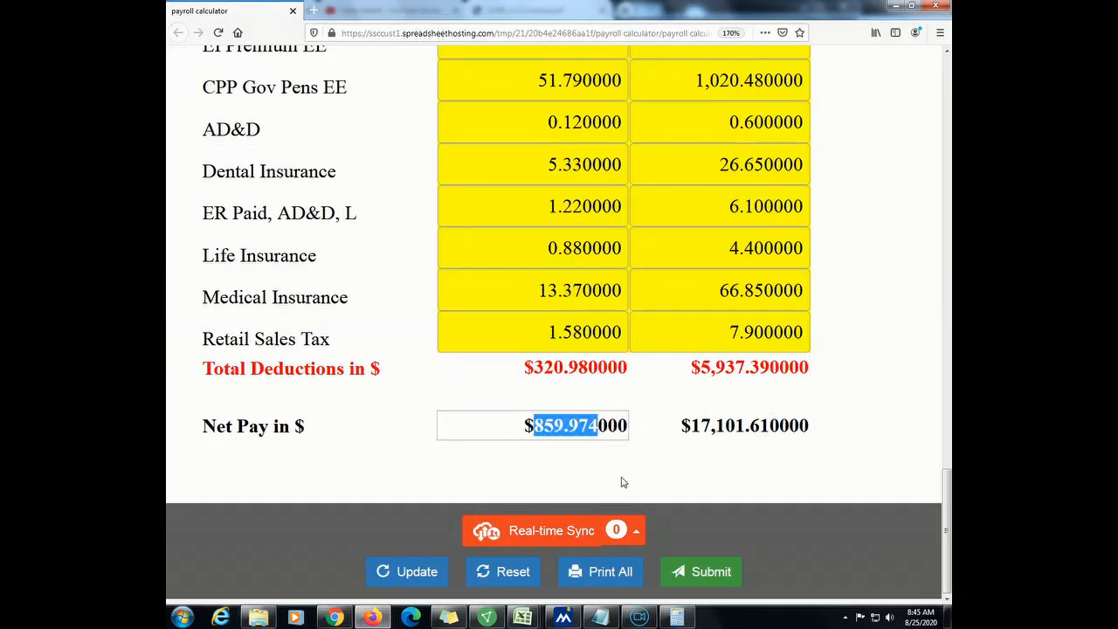
pyautogui.click(706, 425)
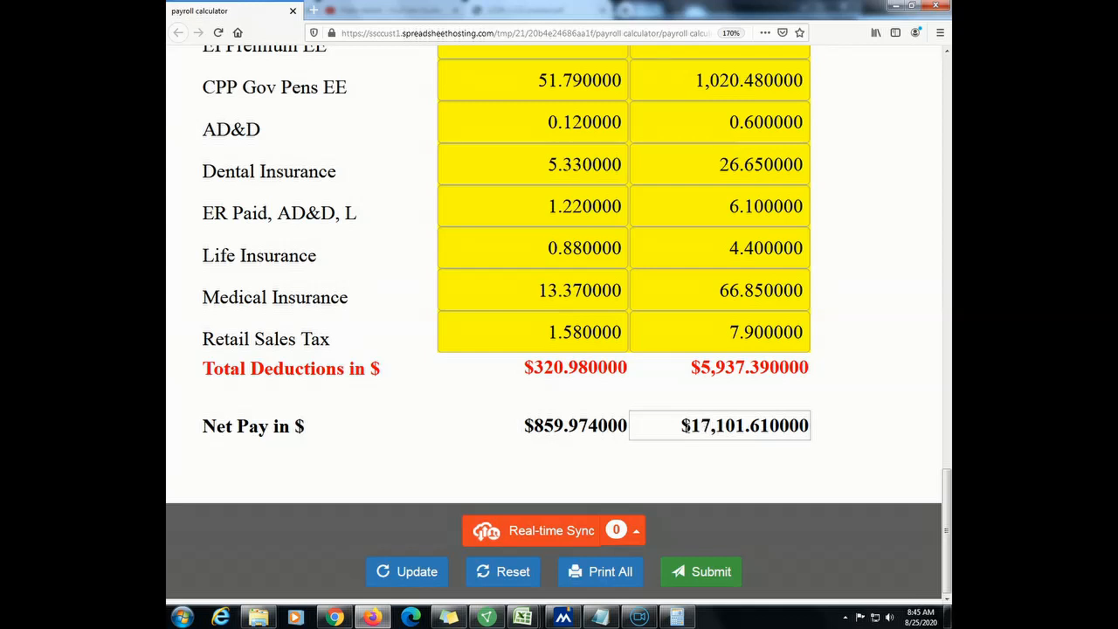
pyautogui.moveTo(691, 425); pyautogui.dragTo(818, 428)
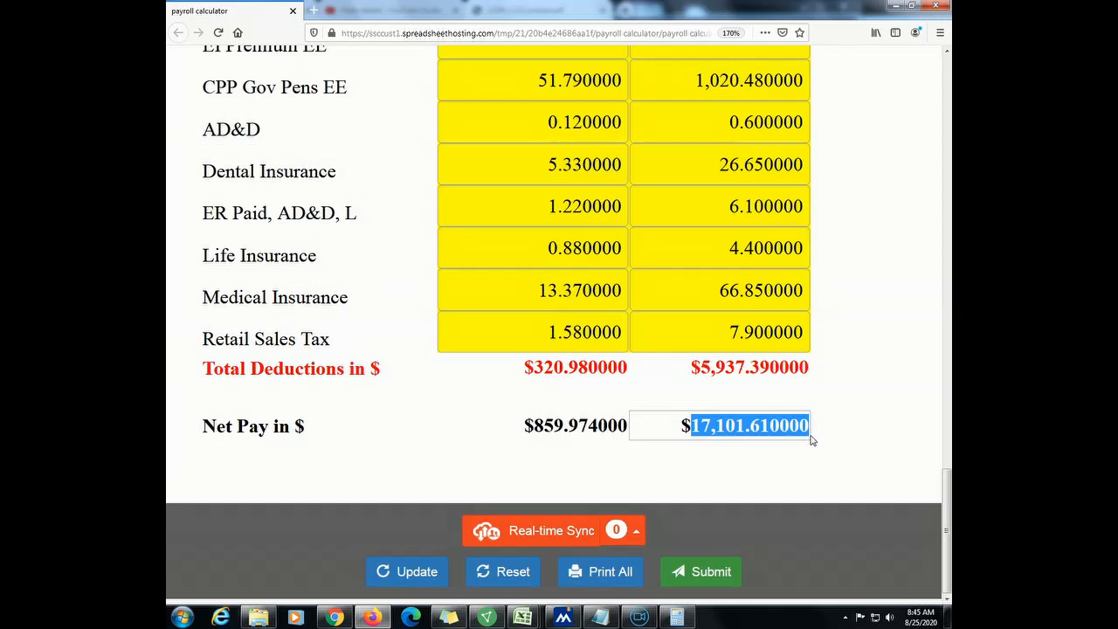
pyautogui.hotkey('alt', 'Tab')
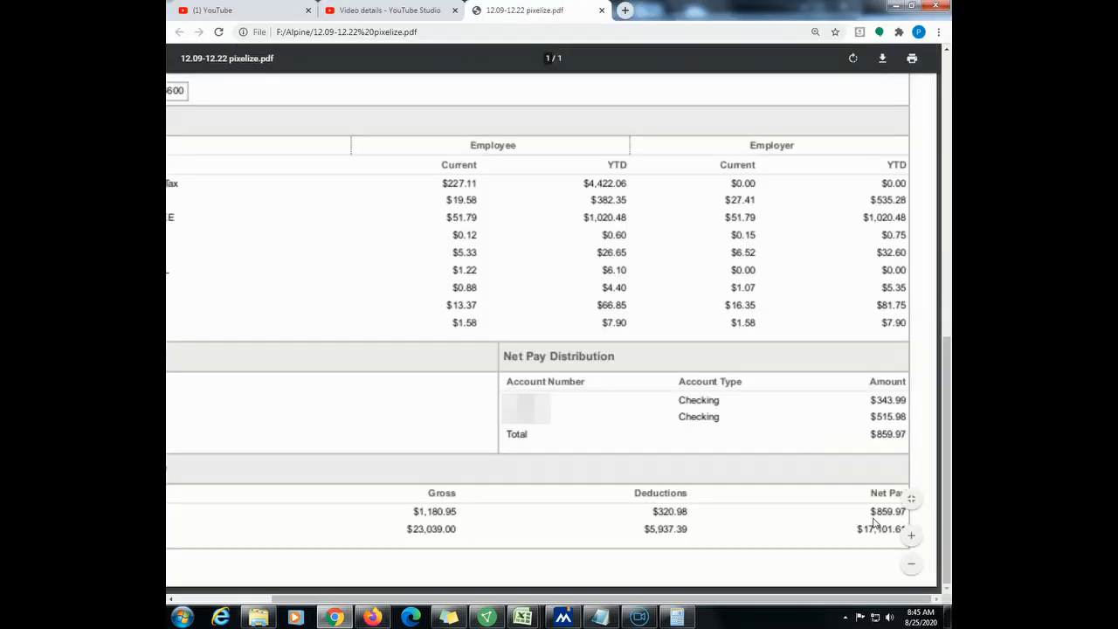
pyautogui.hotkey('alt', 'Tab')
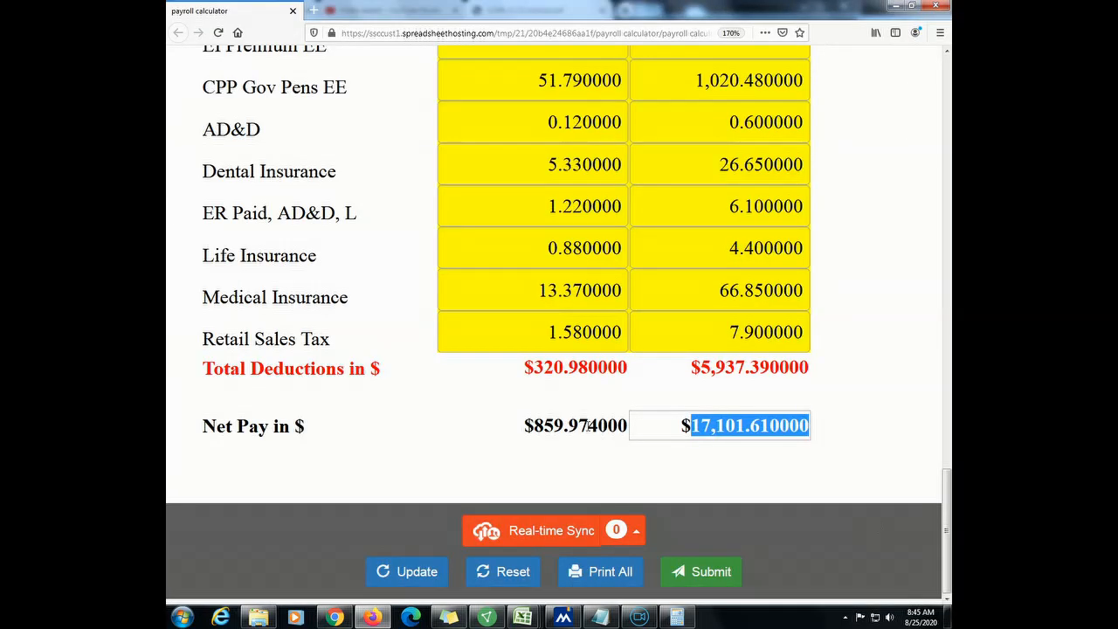
pyautogui.scroll(20, 562, 417)
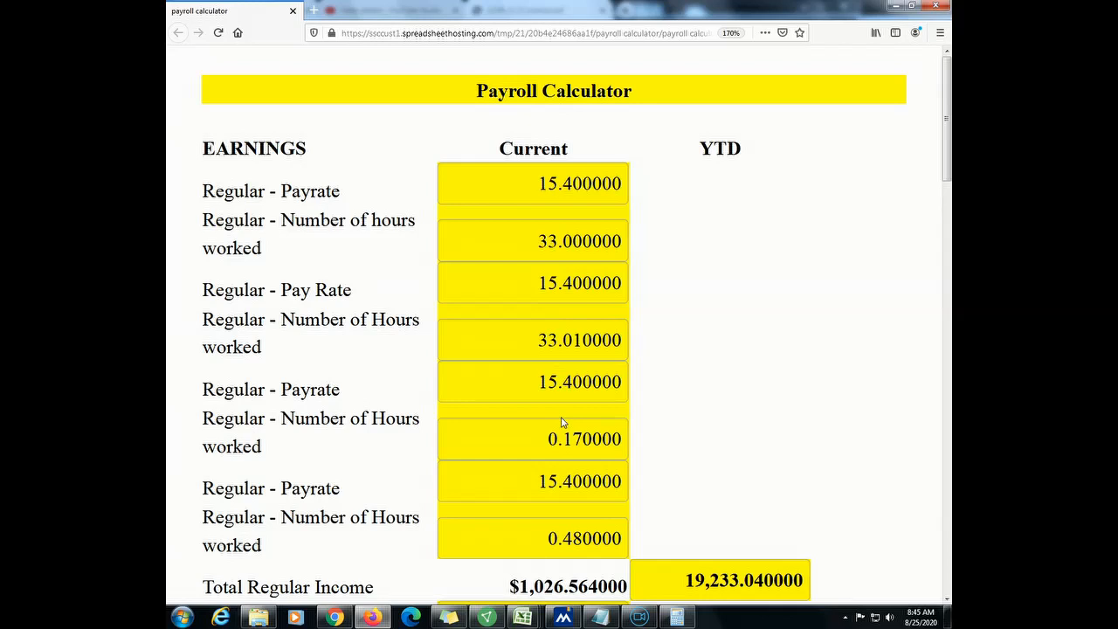
pyautogui.click(639, 617)
pyautogui.click(507, 393)
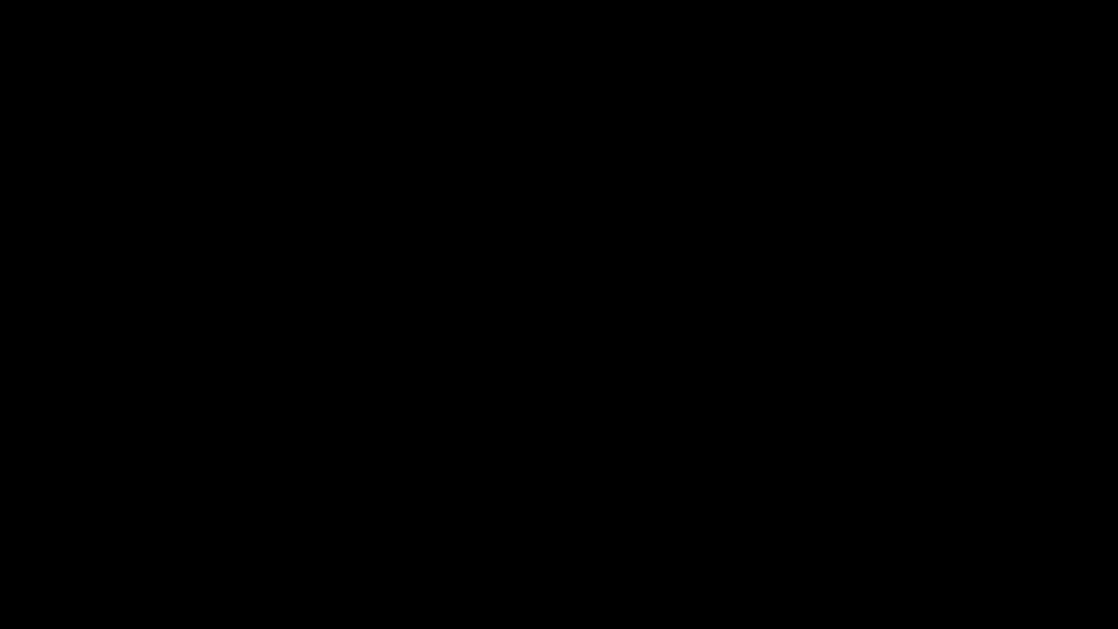